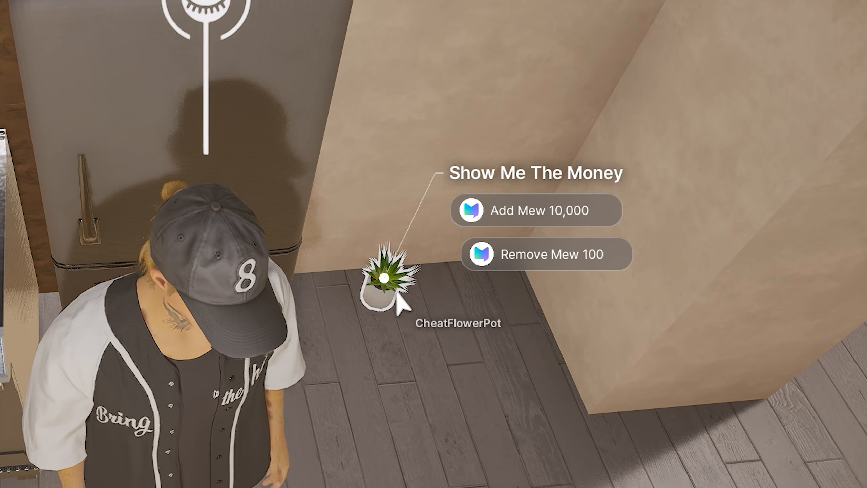
Step: Use the CheatFlowerPot's Show Me The Money interaction to alternate adding Mew 10,000 and removing Mew 100, finishing with an addition
left_click(608, 209)
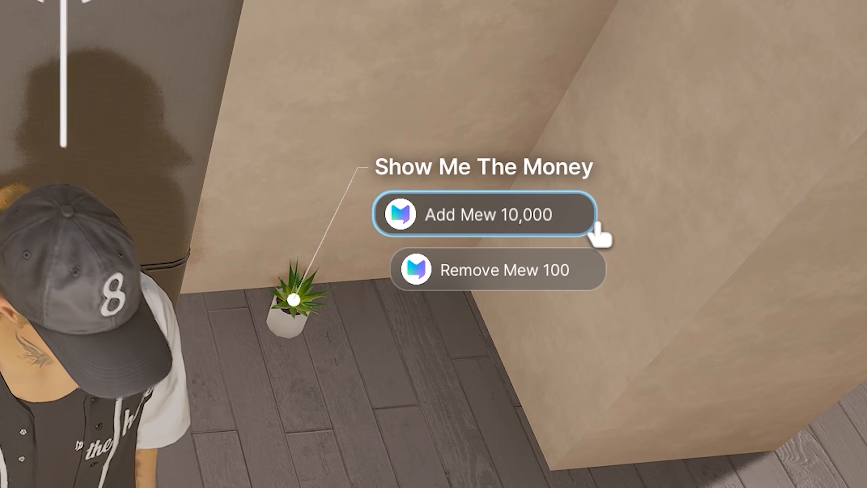
left_click(596, 226)
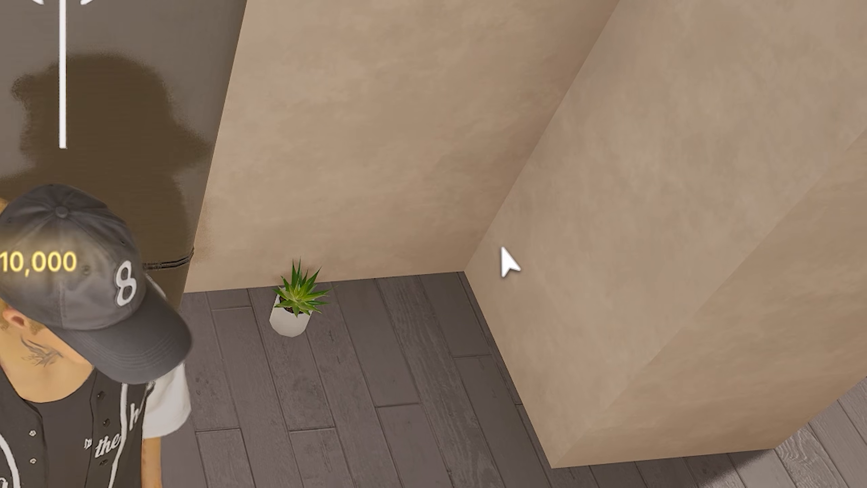
left_click(305, 315)
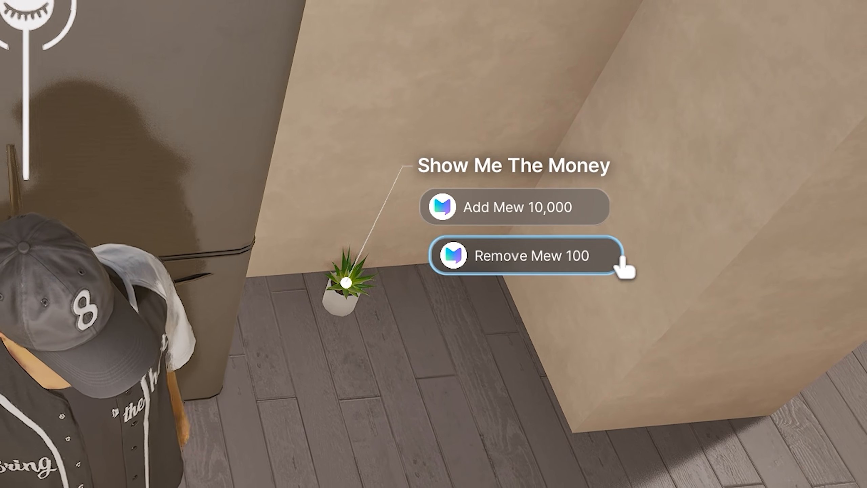
left_click(621, 267)
left_click(372, 276)
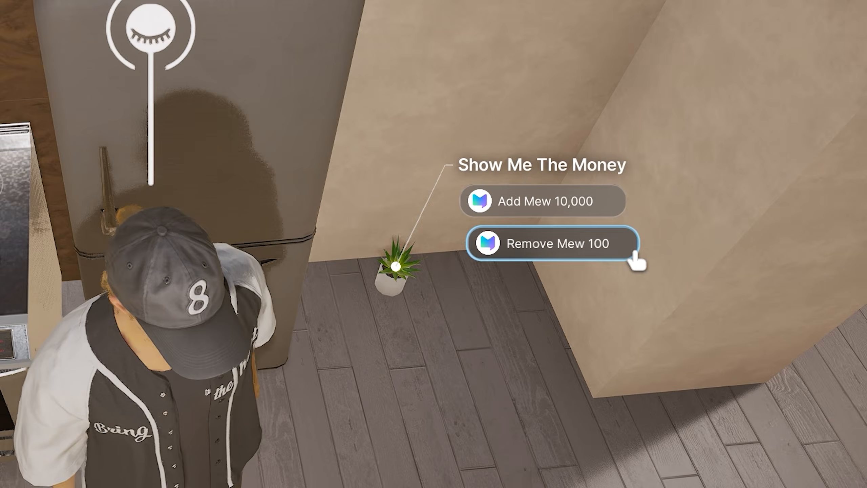
left_click(628, 254)
left_click(435, 274)
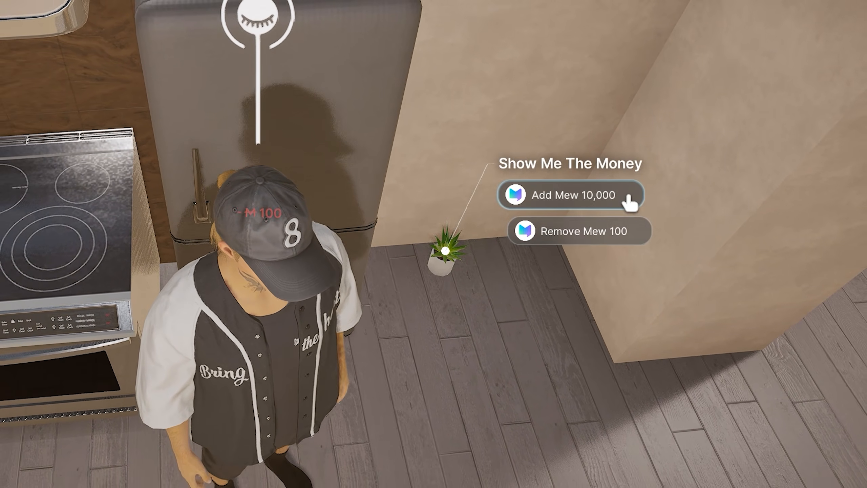
left_click(638, 195)
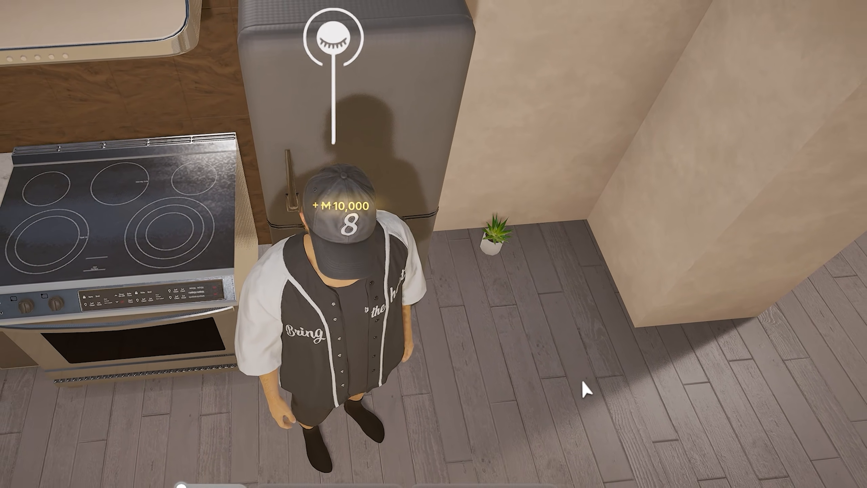
Step: Remove Mew 100 twice and add Mew 10,000 once through the flower pot beside the fridge
left_click(531, 231)
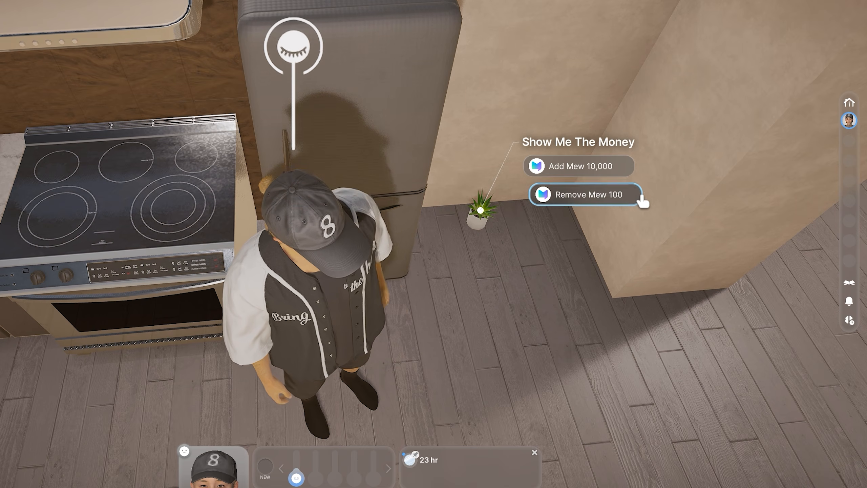
left_click(642, 194)
left_click(495, 218)
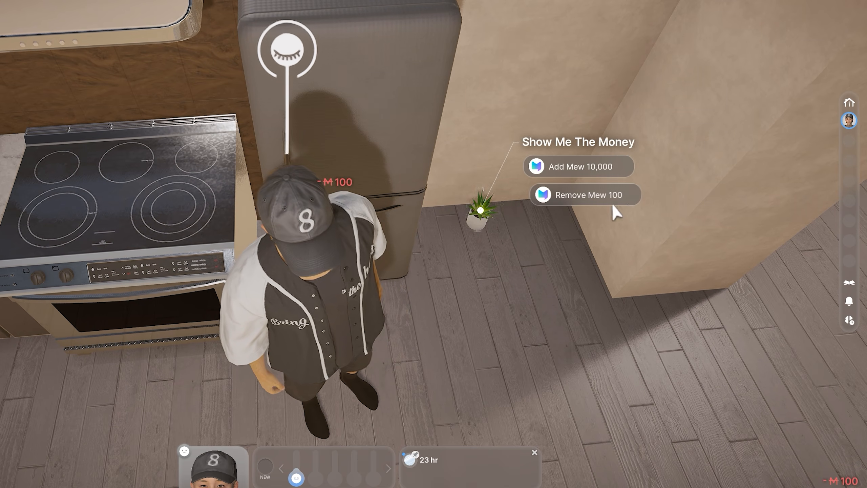
left_click(641, 198)
left_click(482, 218)
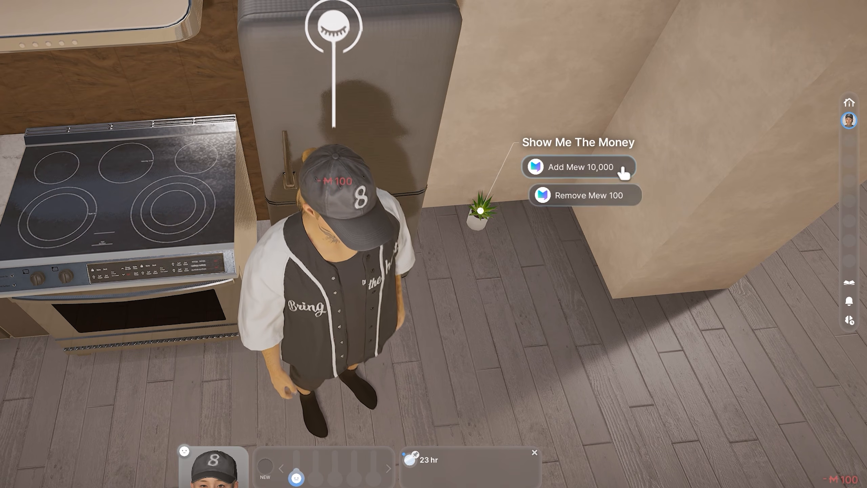
left_click(630, 167)
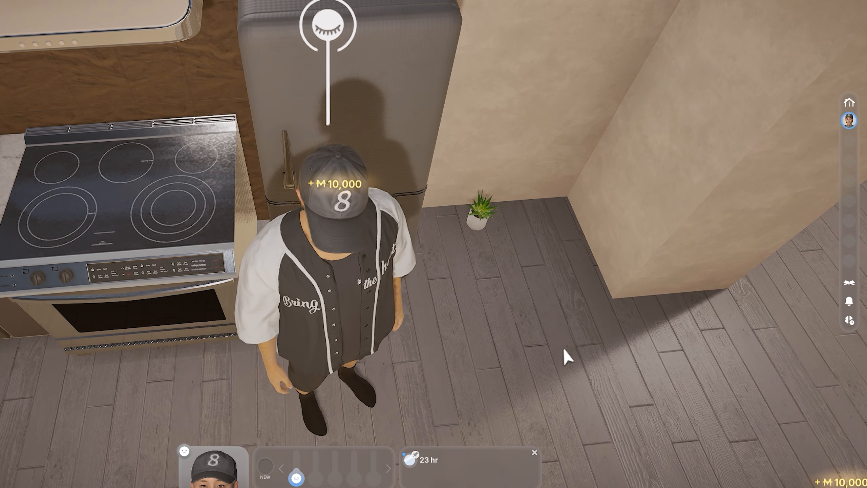
scroll(494, 246, "down", 3)
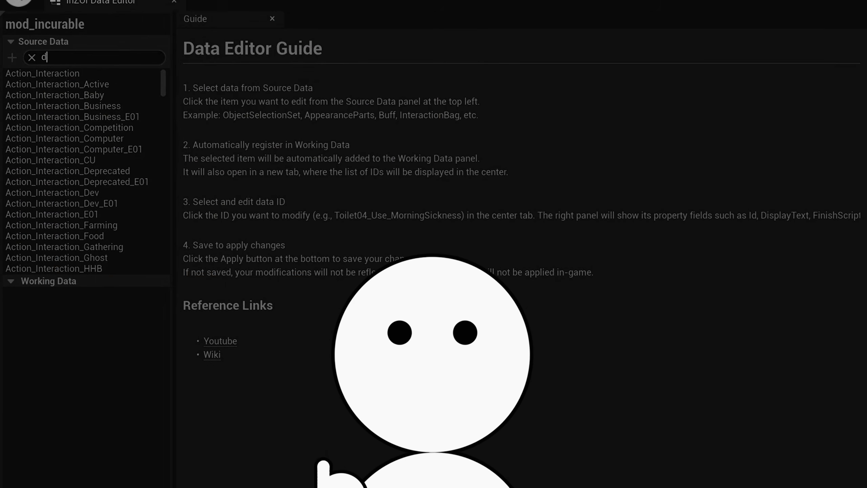
Step: Search the source data of mod_incurable for Illness and clear the search
type("Illn")
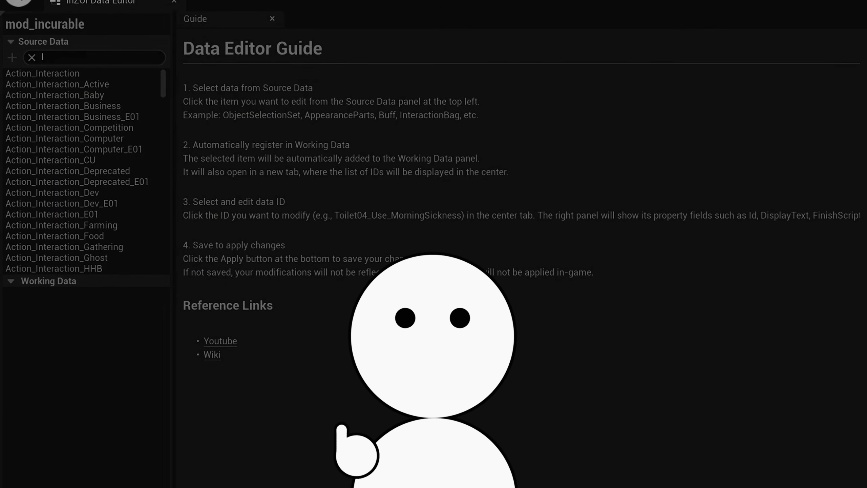
type("ess")
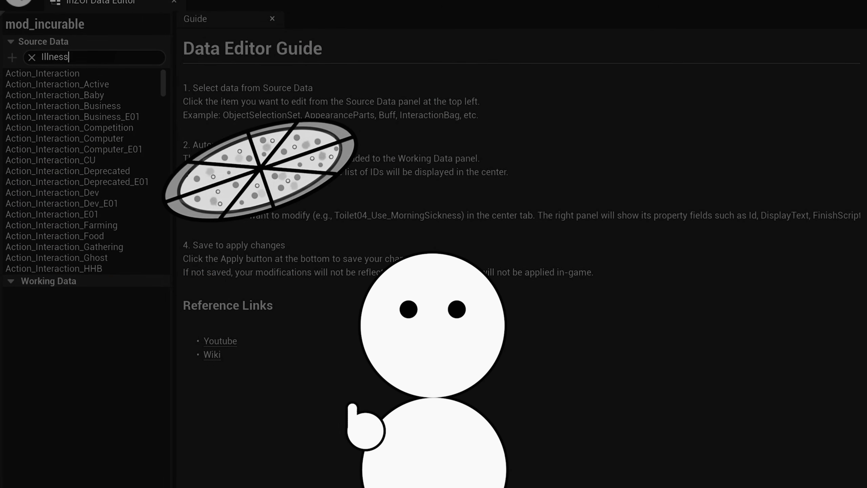
key("BackSpace")
key("BackSpace")
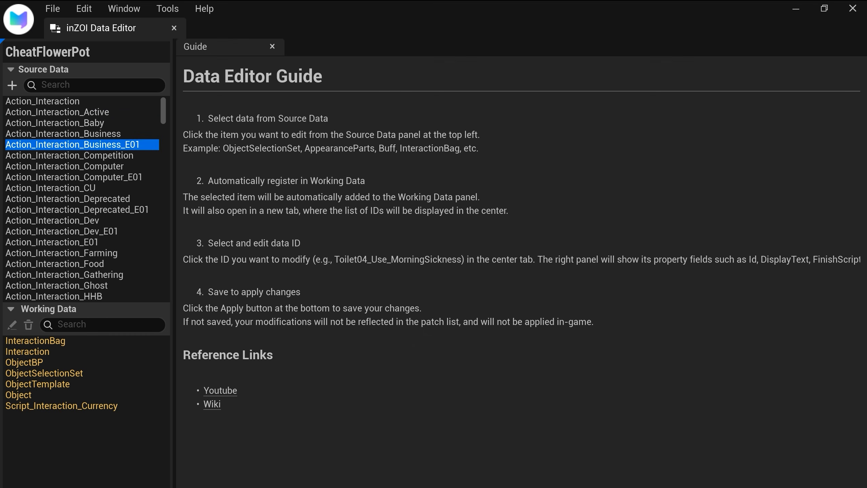
Step: Browse the source data types of the CheatFlowerPot project, from the appearance entries down past the event triggers
key("Down")
key("Down")
key("Down")
key("Down")
key("Down")
key("Down")
key("Down")
key("Down")
key("Down")
key("Down")
key("Down")
key("Down")
key("Down")
key("Down")
key("Down")
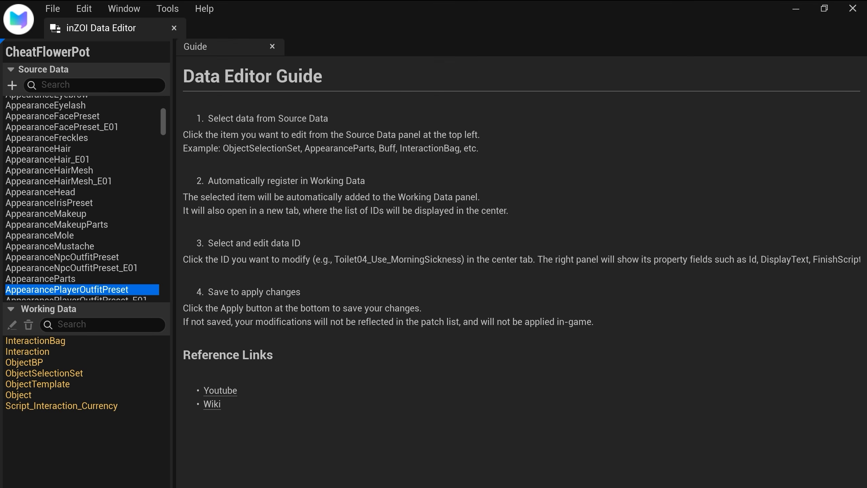
key("Down")
key("Down")
key("Down")
key("Down")
key("Down")
key("Down")
key("Down")
key("Down")
key("Down")
key("Down")
key("Down")
key("Down")
key("Down")
key("Down")
key("Down")
key("Down")
key("Down")
key("Down")
key("Down")
key("Down")
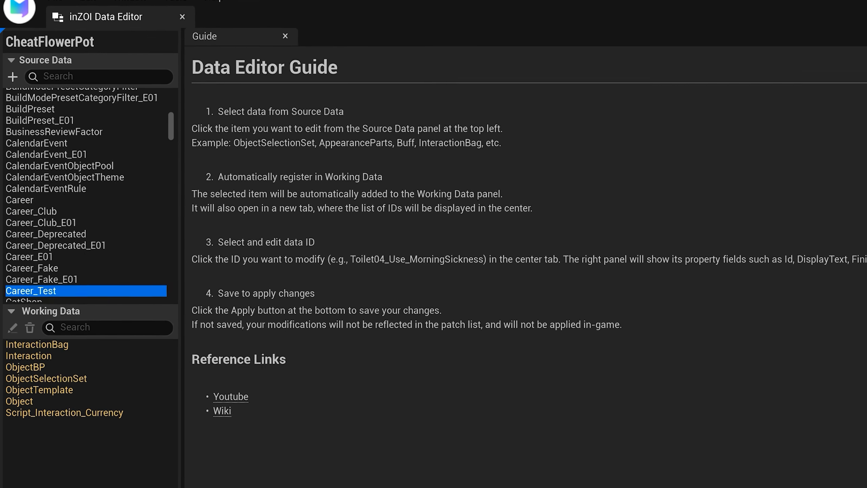
key("Down")
key("Down")
key("Down")
key("Down")
key("Down")
key("Down")
key("Down")
key("Down")
key("Down")
key("Down")
key("Down")
key("Down")
key("Down")
key("Down")
key("Down")
key("Down")
key("Down")
key("Down")
key("Down")
key("Down")
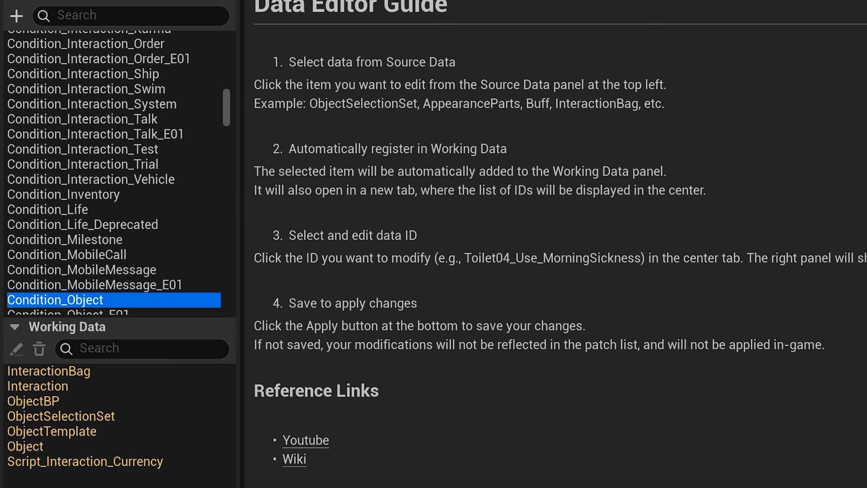
key("Down")
key("Down")
key("Down")
key("Down")
key("Down")
key("Down")
key("Down")
key("Down")
key("Down")
key("Down")
key("Down")
key("Down")
key("Down")
key("Down")
key("Down")
key("Down")
key("Down")
key("Down")
key("Down")
key("Down")
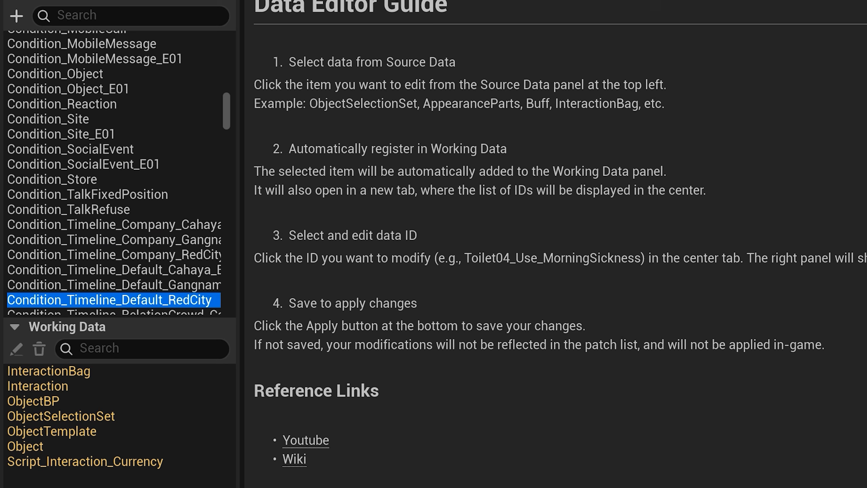
key("Down")
key("Down")
key("Down")
key("Down")
key("Down")
key("Down")
key("Down")
key("Down")
key("Down")
key("Down")
key("Down")
key("Down")
key("Down")
key("Down")
key("Down")
key("Down")
key("Down")
key("Down")
key("Down")
key("Down")
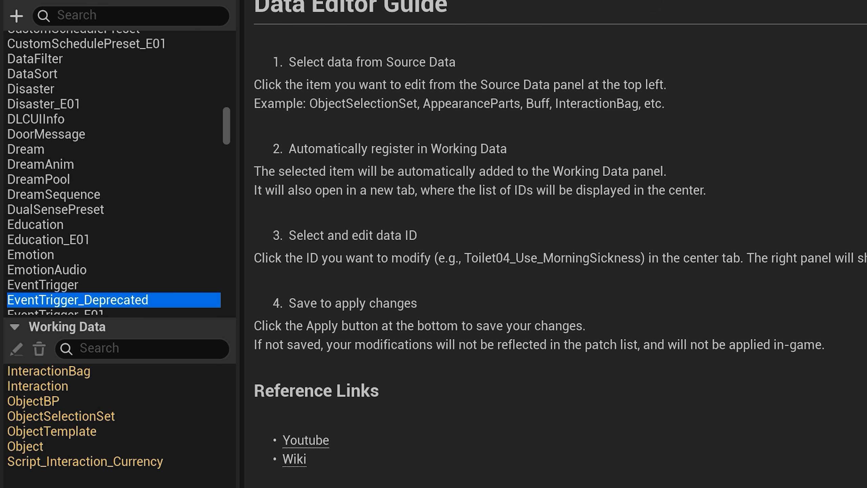
key("Down")
key("Down")
key("Down")
key("Down")
key("Down")
key("Down")
key("Down")
key("Down")
key("Down")
key("Down")
key("Down")
key("Down")
key("Down")
key("Down")
key("Down")
key("Down")
key("Down")
key("Down")
key("Down")
key("Down")
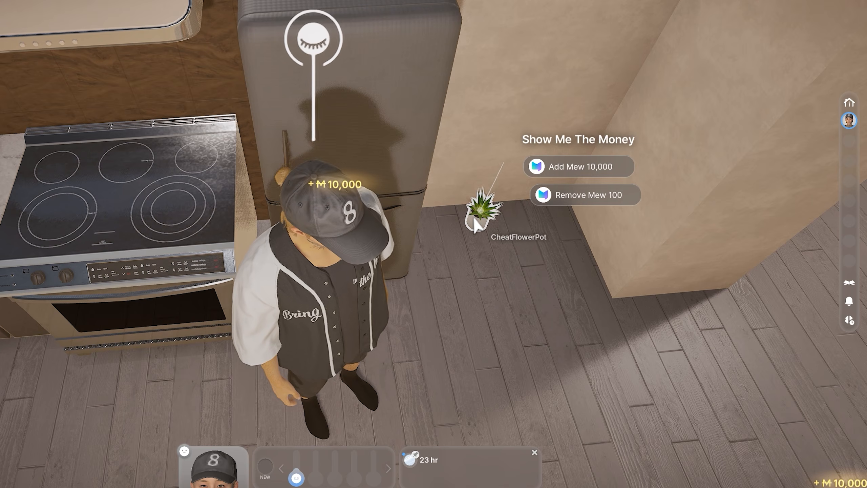
Step: Test the CheatFlowerPot in the game by removing Mew 100 twice and adding Mew 10,000
left_click(634, 195)
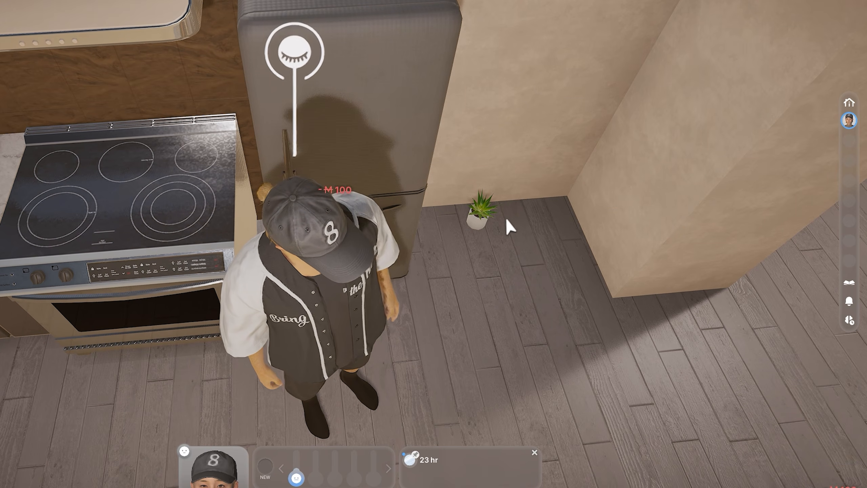
left_click(480, 214)
left_click(635, 198)
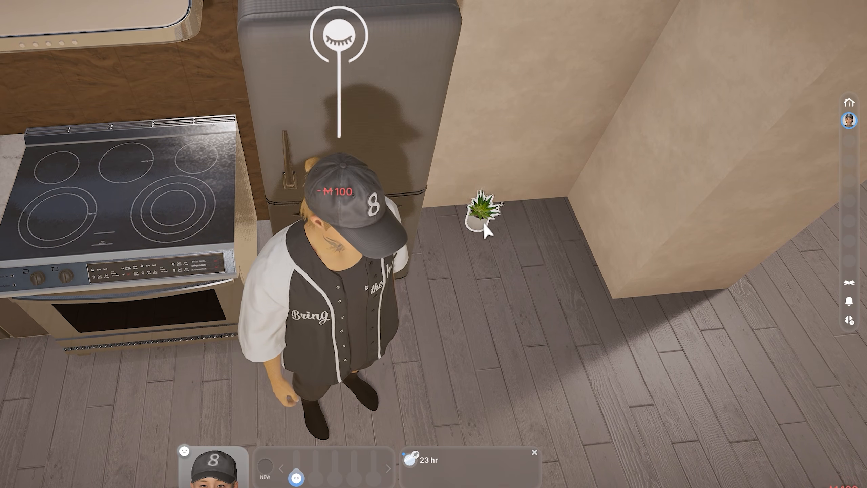
left_click(481, 212)
left_click(632, 167)
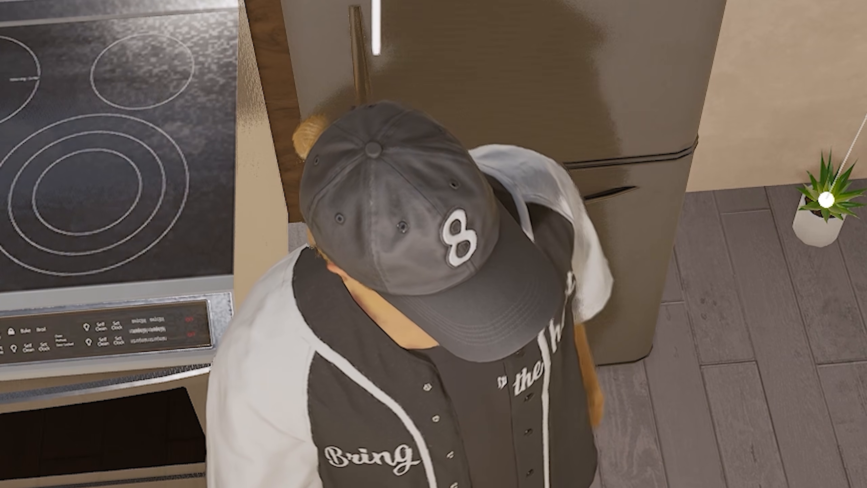
Step: Remove Mew 100 three times with the CheatFlowerPot, finishing with one addition of Mew 10,000
left_click(826, 200)
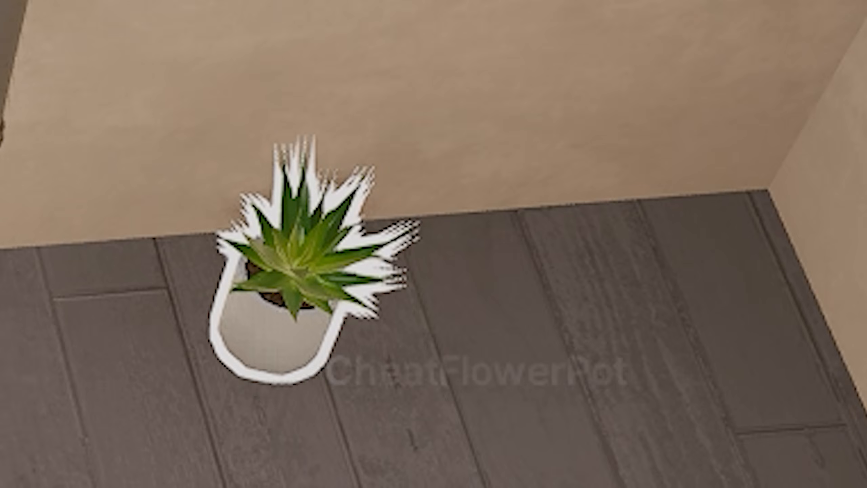
left_click(270, 338)
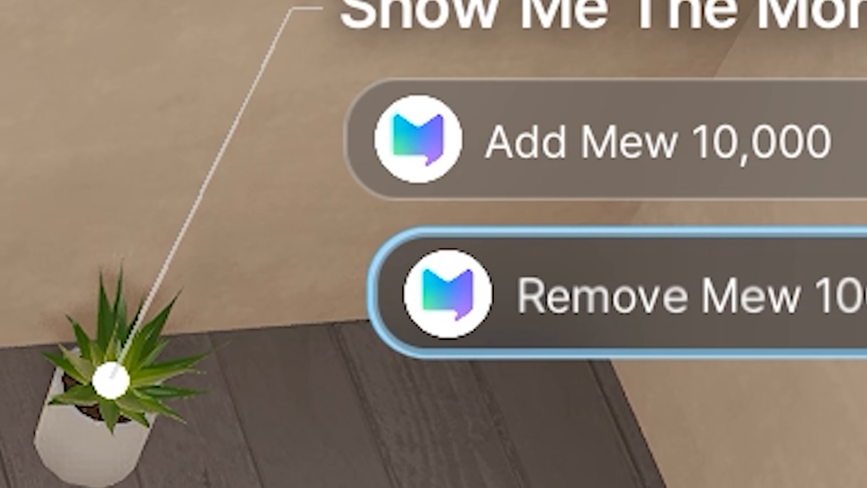
left_click(826, 301)
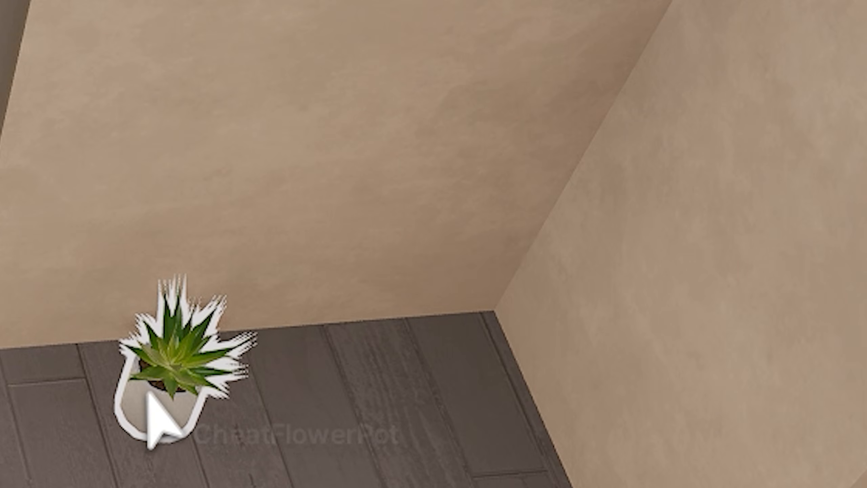
left_click(149, 393)
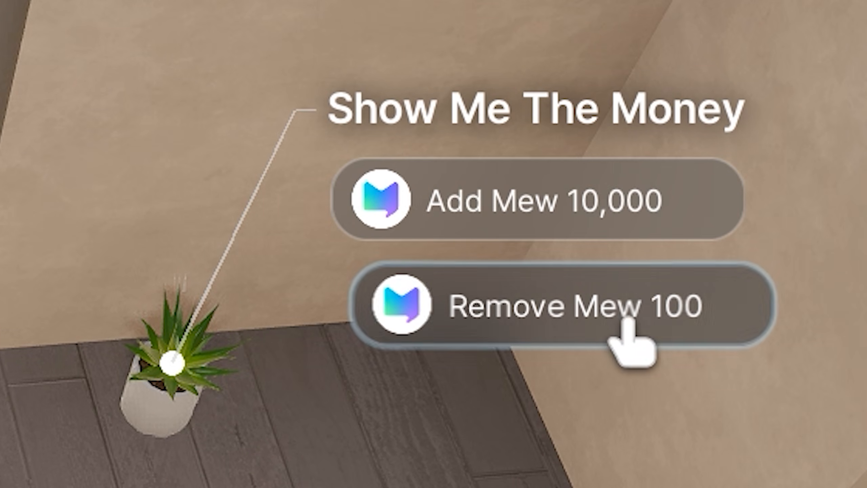
left_click(757, 316)
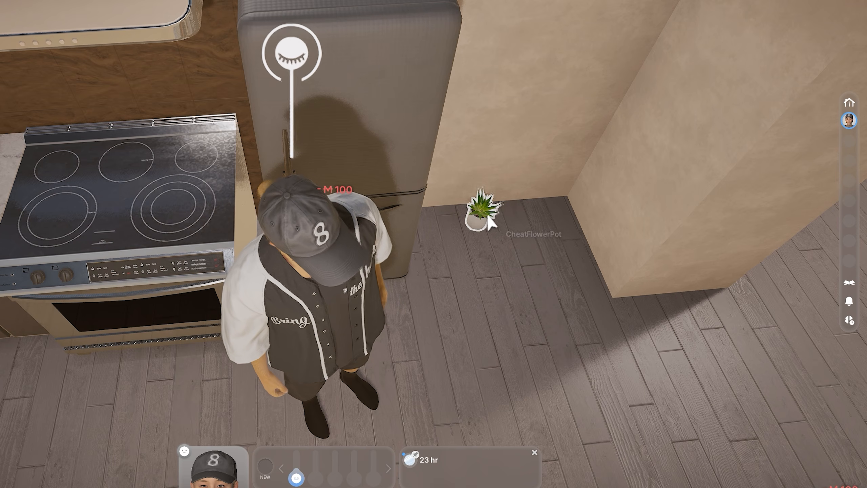
left_click(485, 215)
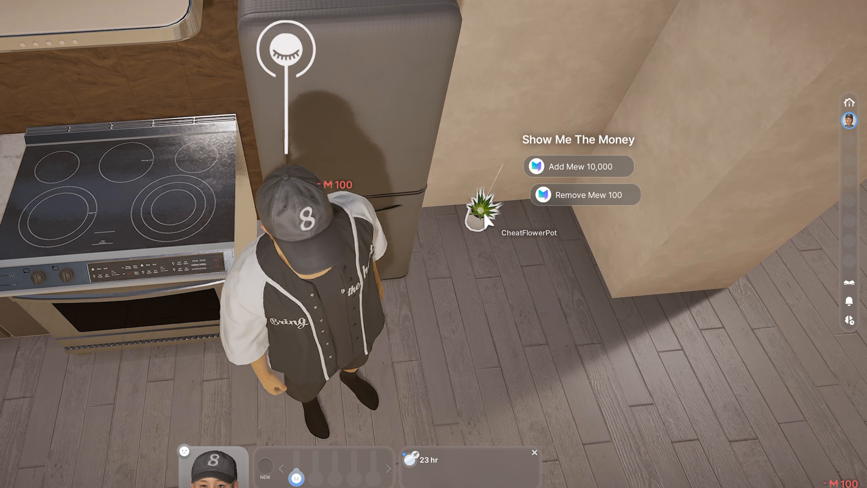
left_click(637, 198)
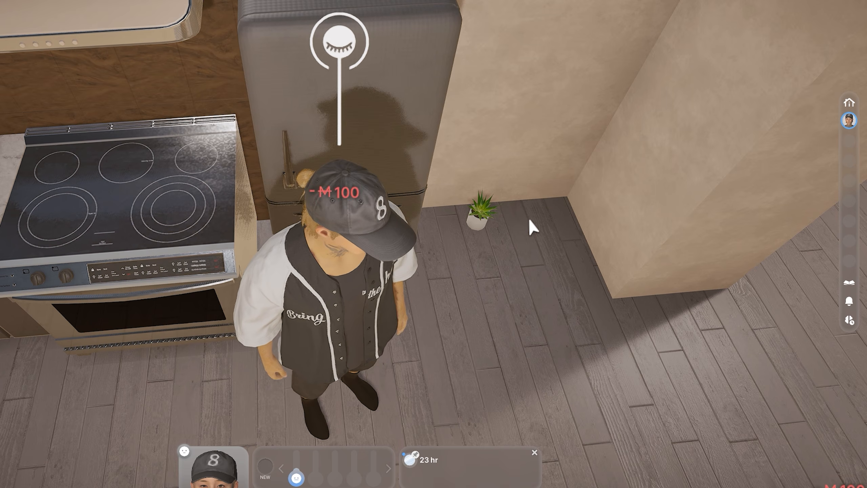
left_click(482, 222)
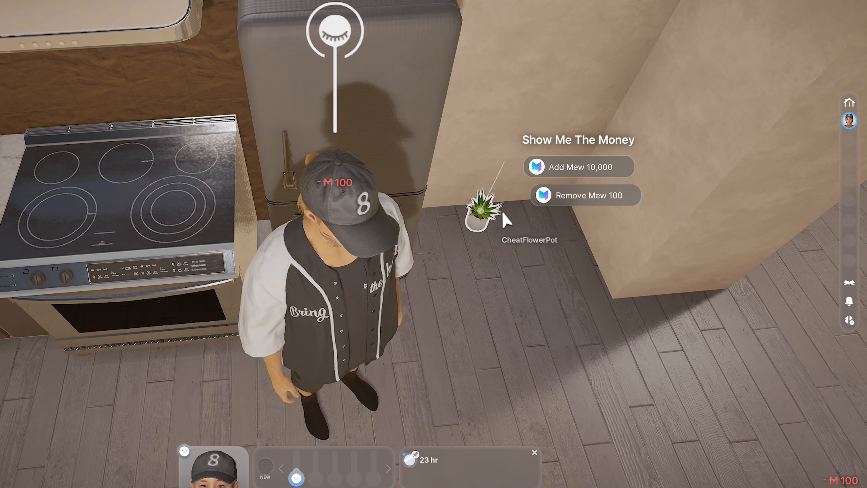
left_click(633, 165)
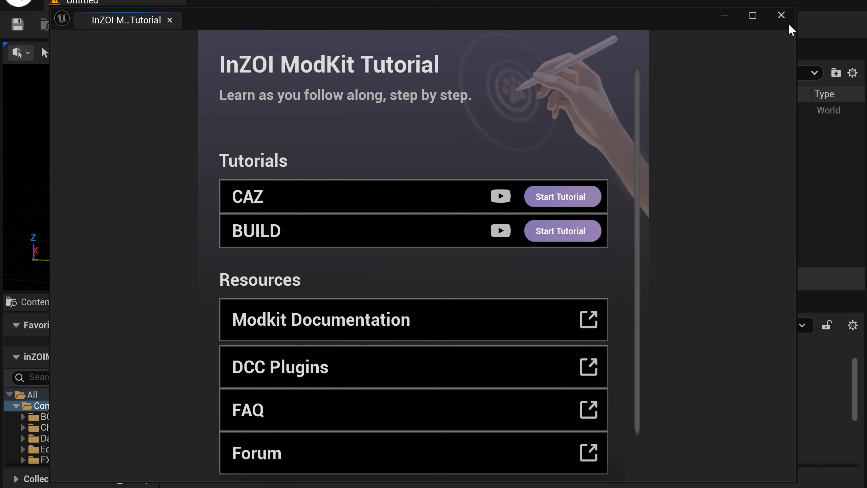
Step: Switch to the inZOI ModKit, open the Build modding catalog, and limit the furniture list to included assets only
left_click(783, 17)
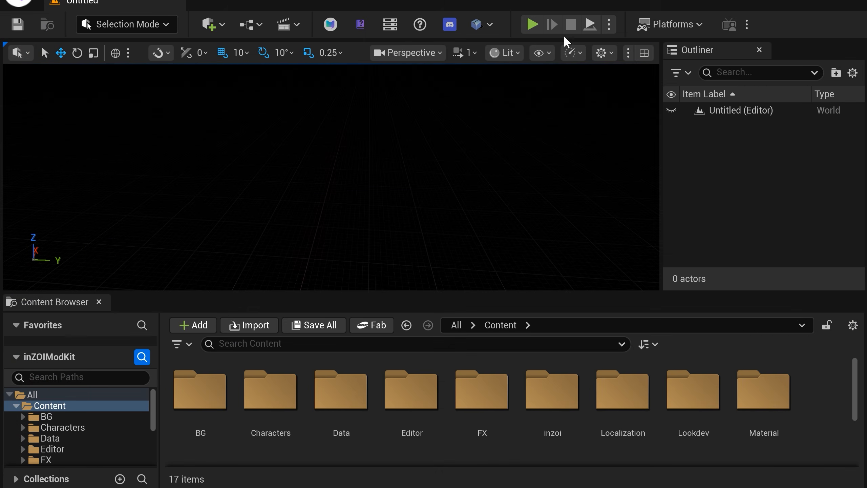
left_click(330, 24)
left_click(68, 185)
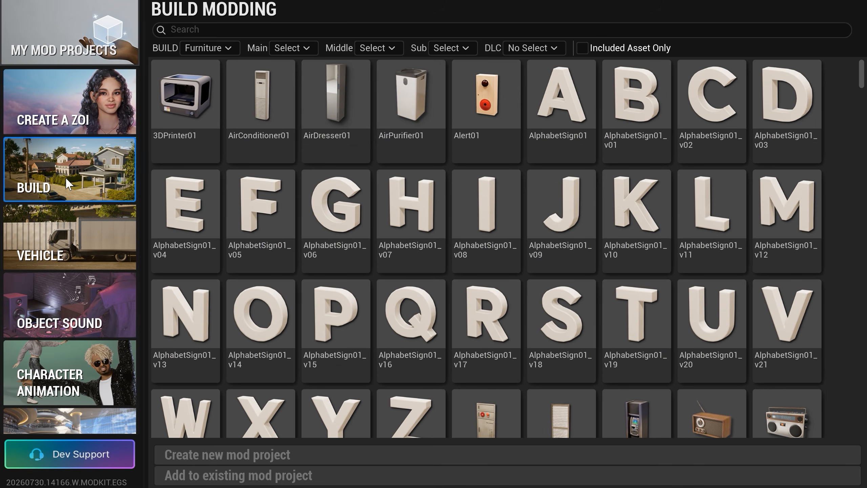
left_click(623, 44)
scroll(567, 133, "down", 4)
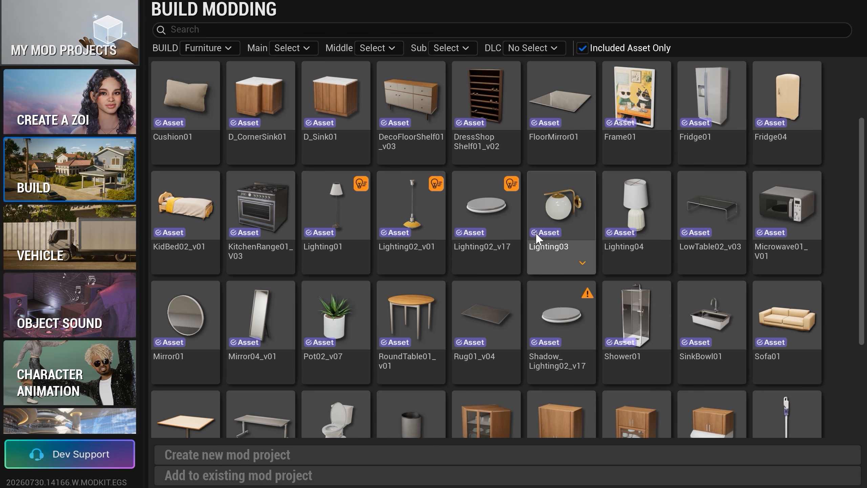
Step: Create a new mod project from the Pot02_v07 asset, with CheatFlowerPot as mod and workspace display name and the note "Show Me The M0ney."
left_click(359, 257)
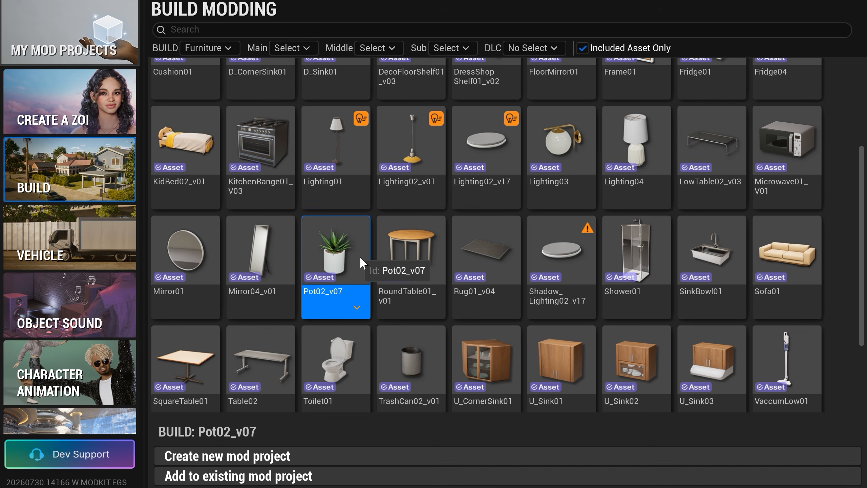
left_click(355, 307)
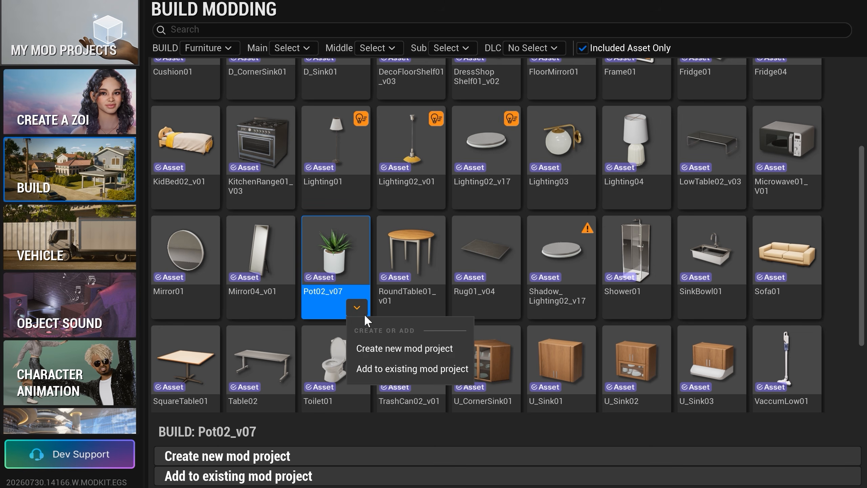
left_click(456, 348)
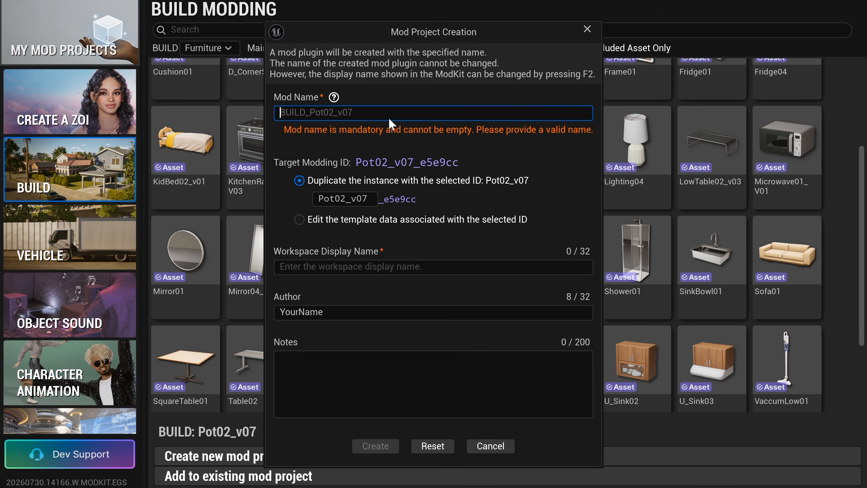
type("Chea")
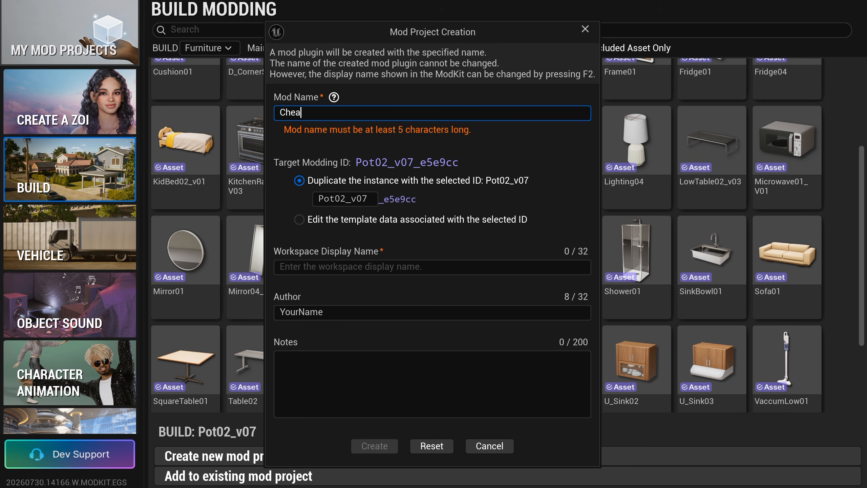
type("tFlowerPot")
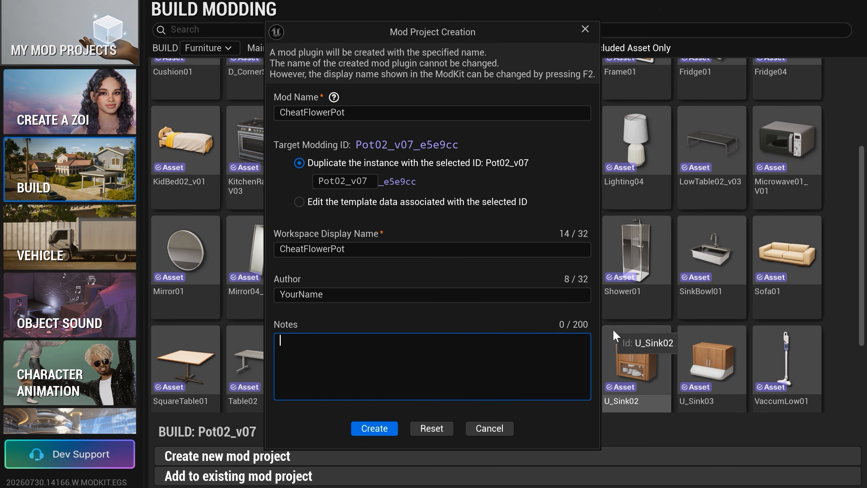
type("Show Me The Money.")
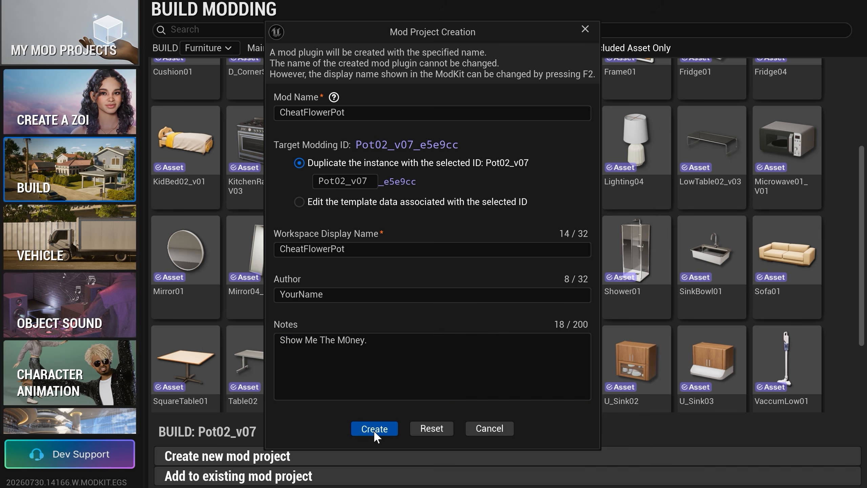
left_click(374, 430)
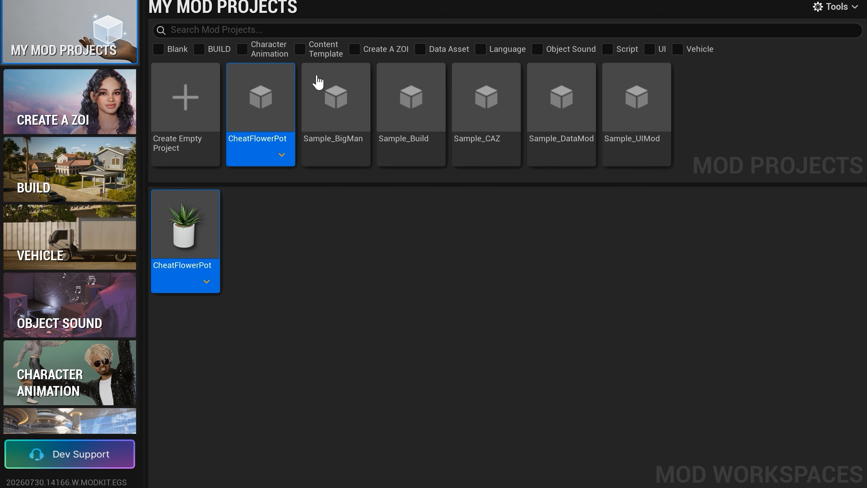
Step: View the CheatFlowerPot workspace's furniture settings, return to the mod projects, and open the CheatFlowerPot project in the Data Editor
double_click(202, 249)
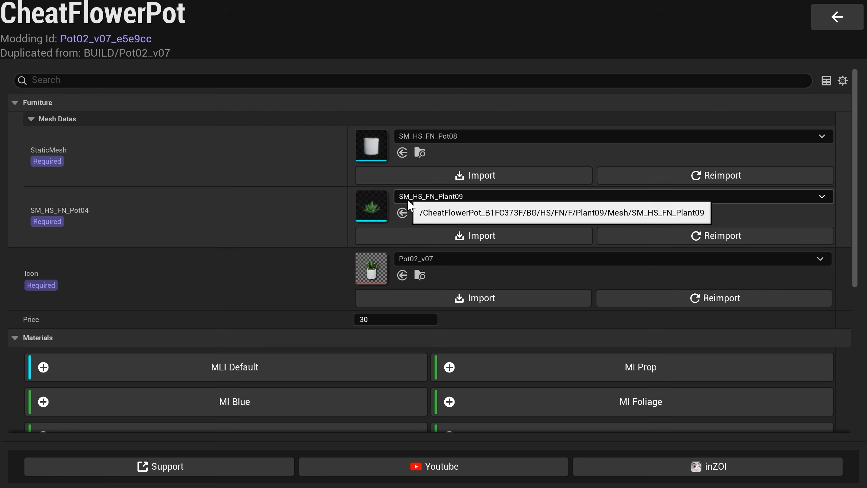
left_click(836, 17)
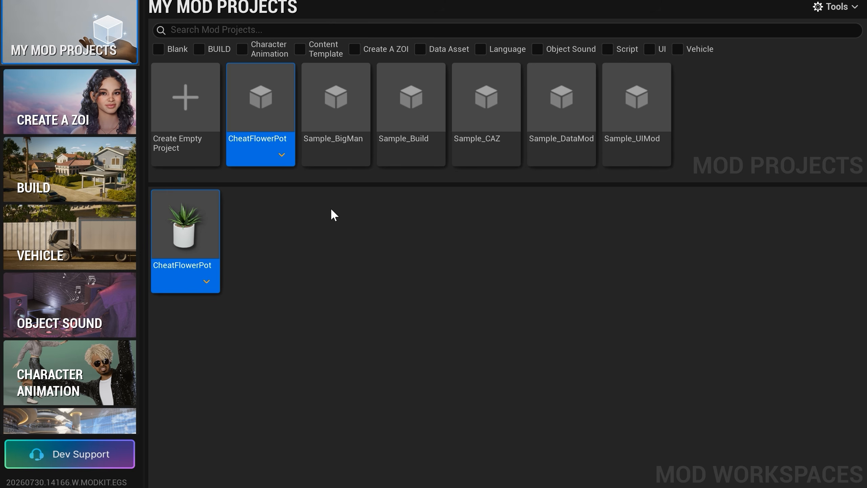
left_click(283, 156)
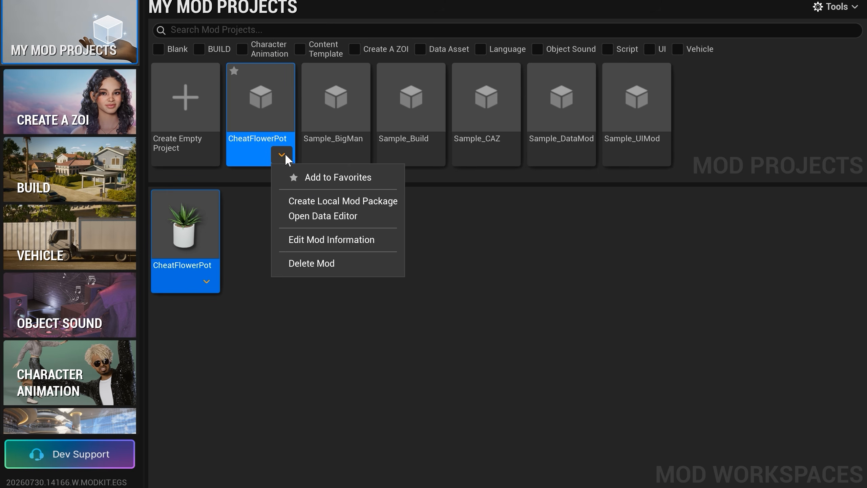
left_click(382, 222)
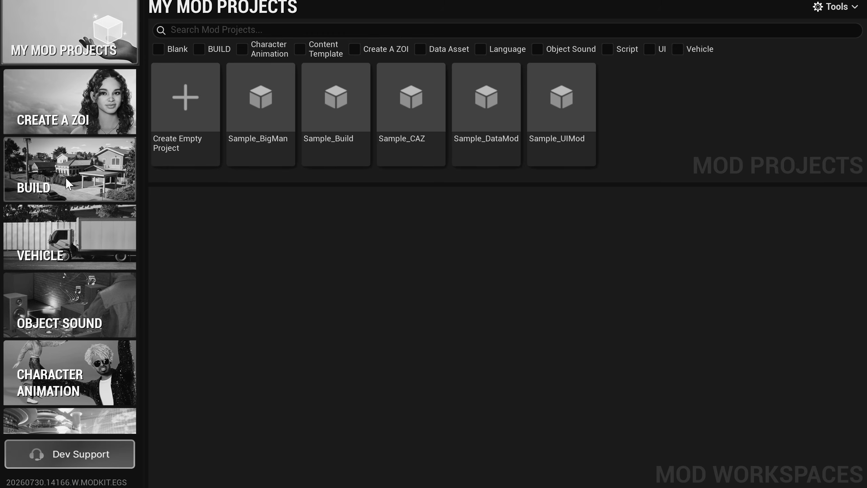
left_click(68, 185)
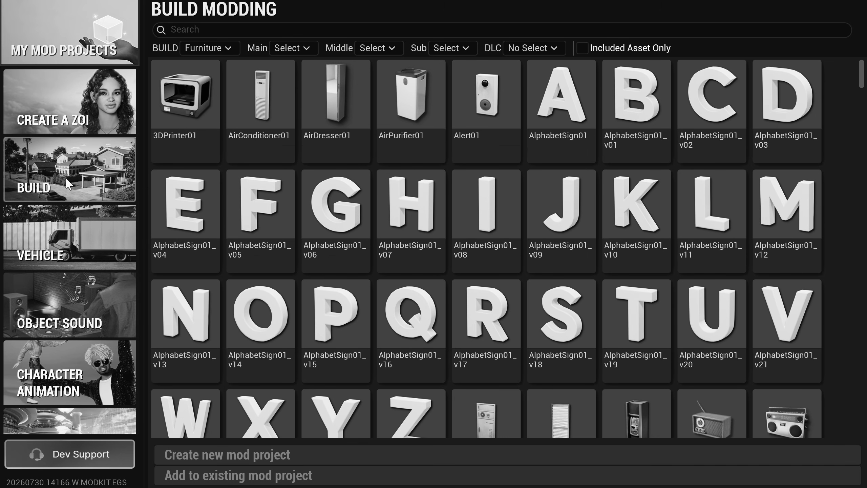
left_click(623, 44)
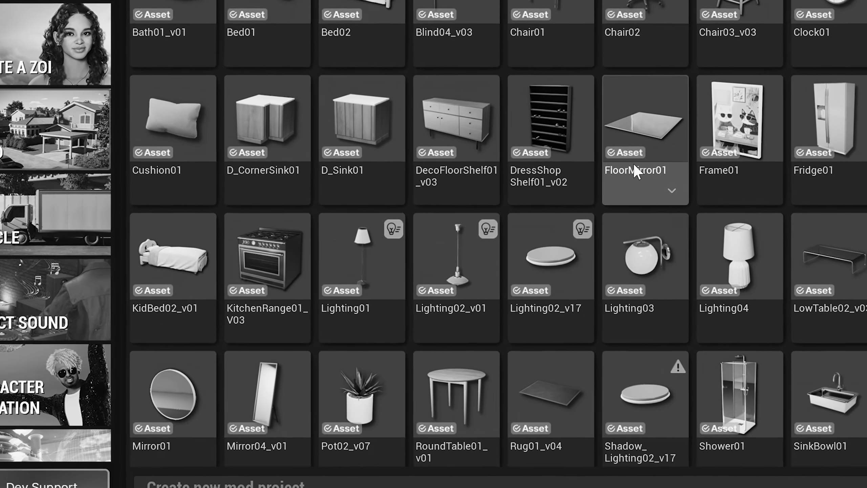
scroll(634, 170, "down", 3)
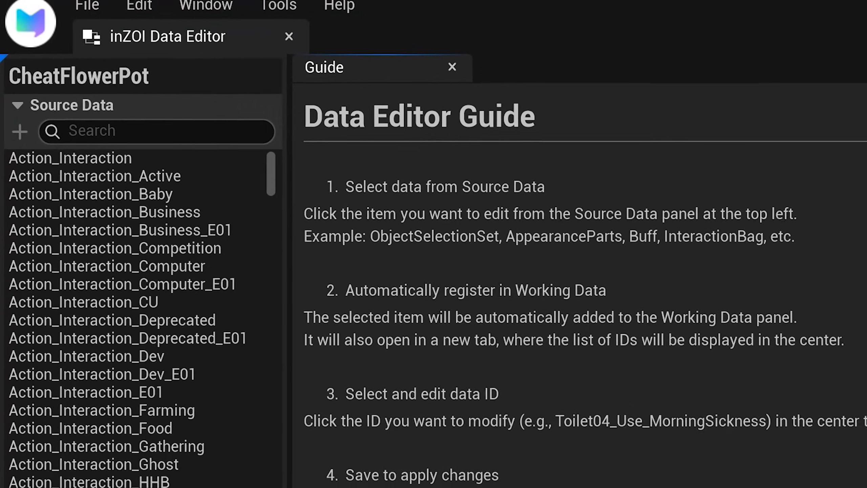
Step: Search the source data for "Currency" and open Script_Interaction_Currency as working data
left_click(157, 89)
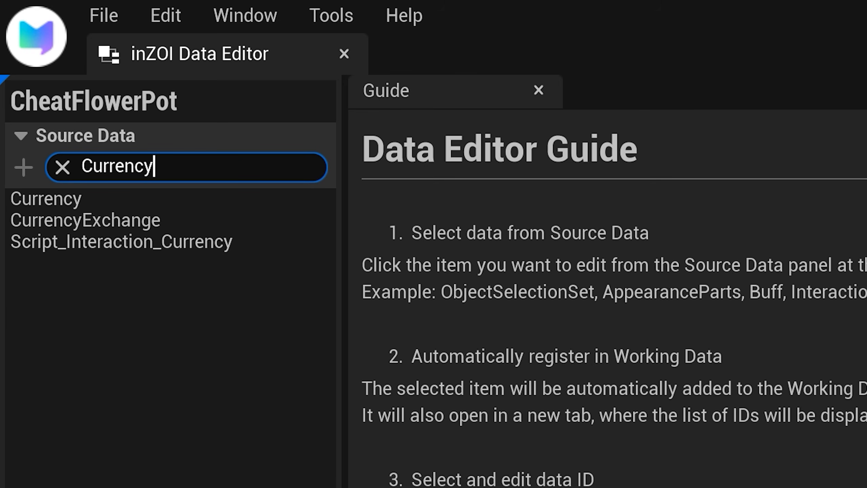
left_click(137, 241)
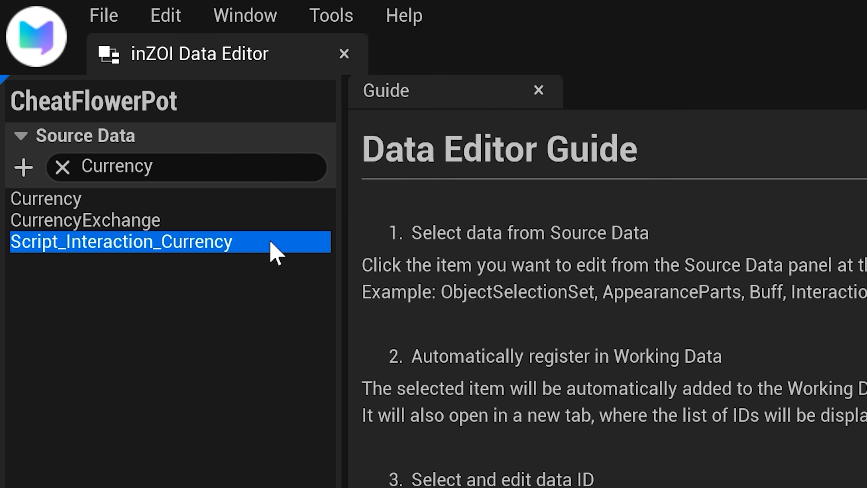
double_click(269, 241)
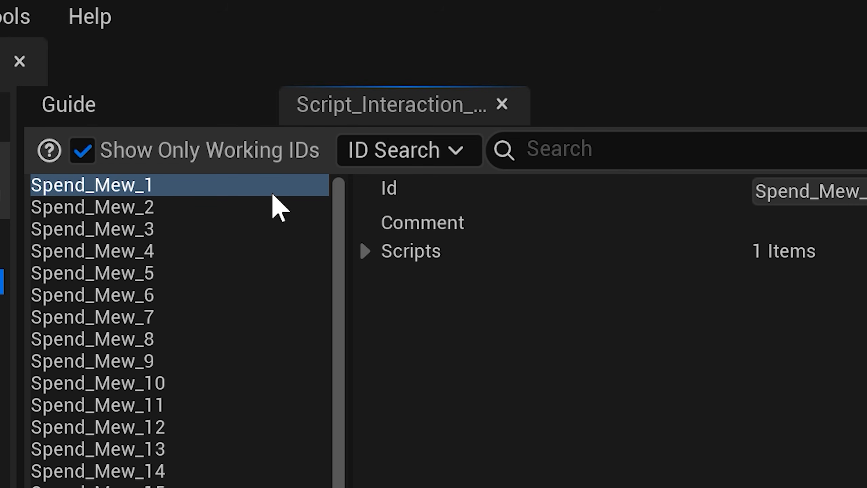
Step: Append a new item based on Spend_Mew_1 to Script_Interaction_Currency, with the Id CFP_Spend_Mew_1
right_click(283, 57)
left_click(510, 288)
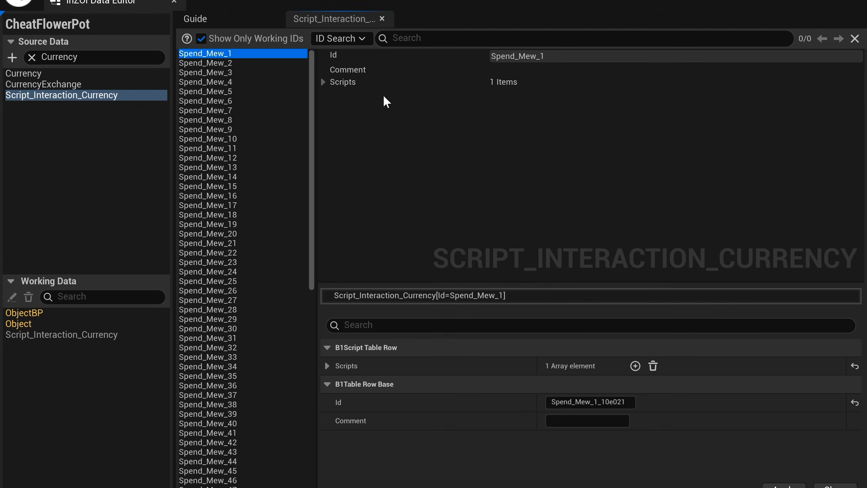
left_click(601, 402)
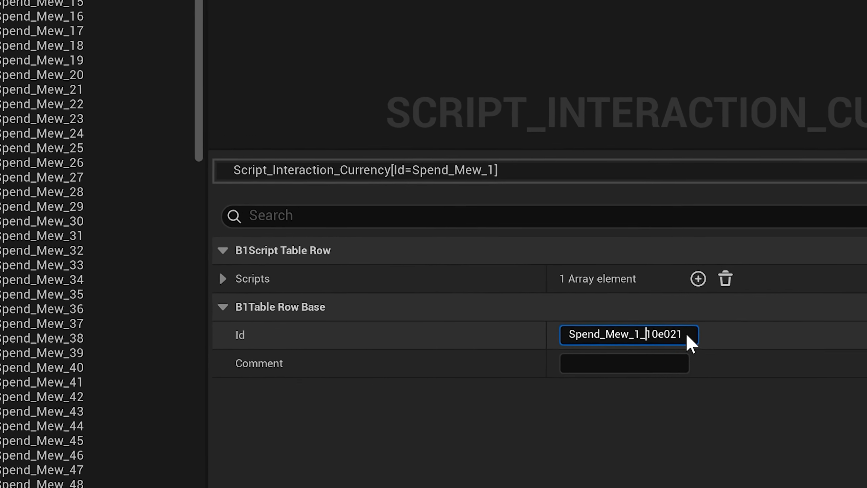
left_click_drag(676, 334, 567, 334)
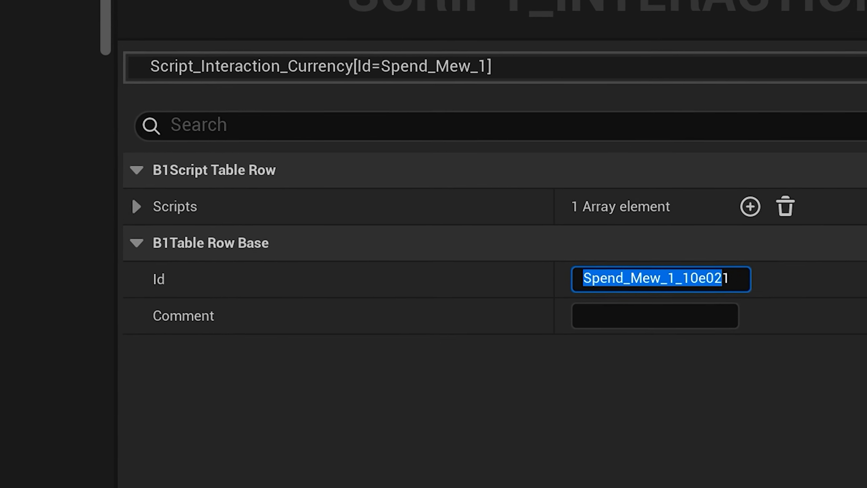
key("ctrl+a")
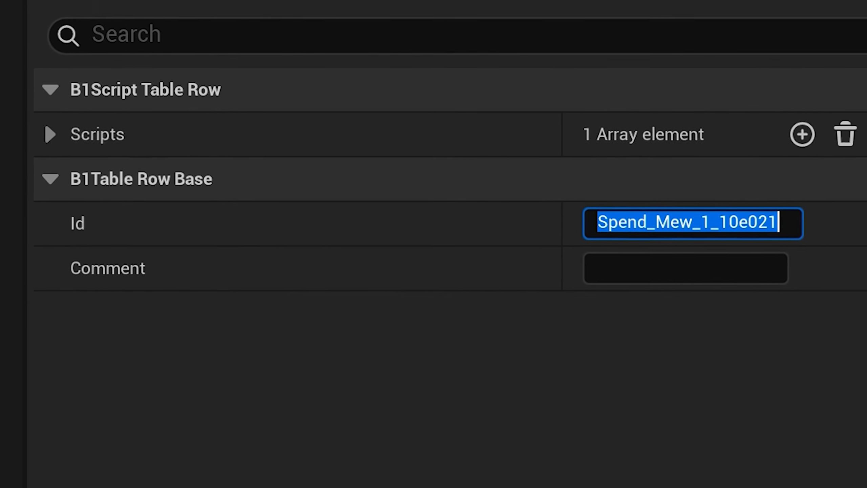
key("BackSpace")
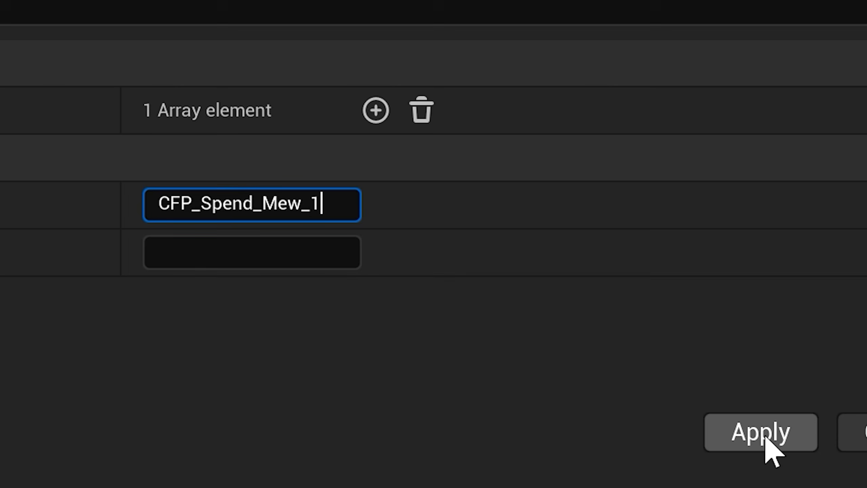
left_click(765, 438)
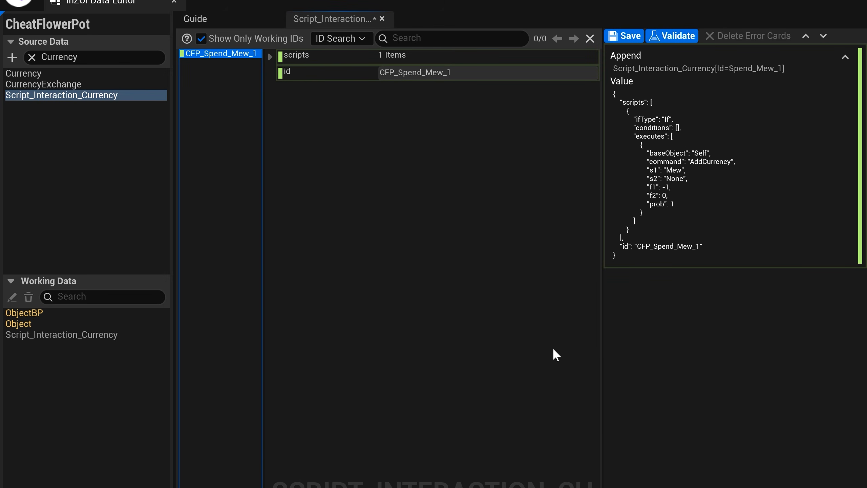
Step: Set f1 of the AddCurrency execute in CFP_Spend_Mew_1 to 10000 and save the Script_Interaction_Currency data
left_click(270, 56)
left_click(277, 73)
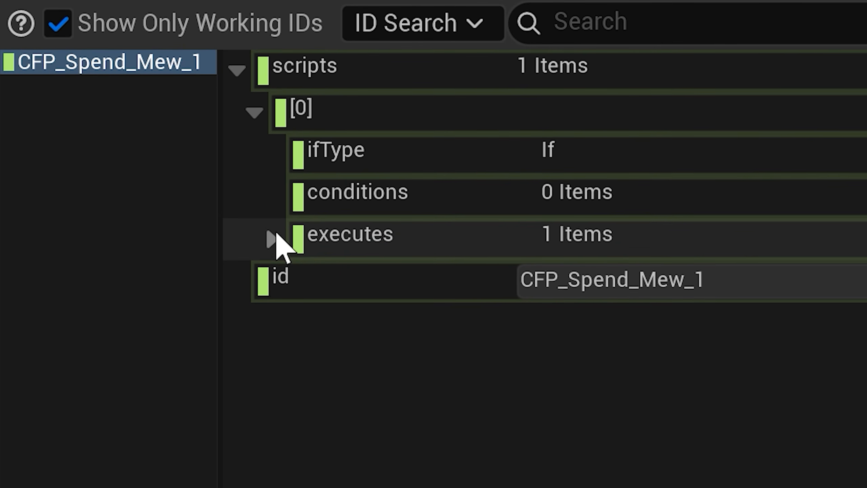
left_click(273, 238)
left_click(290, 277)
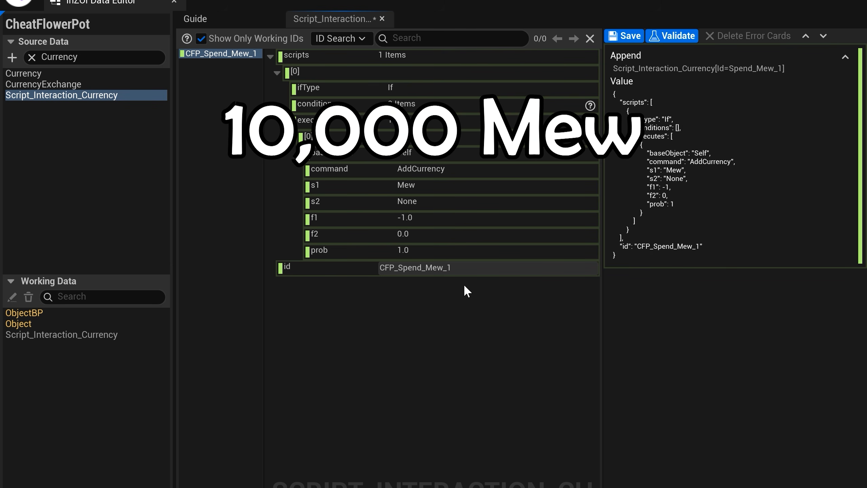
left_click(462, 220)
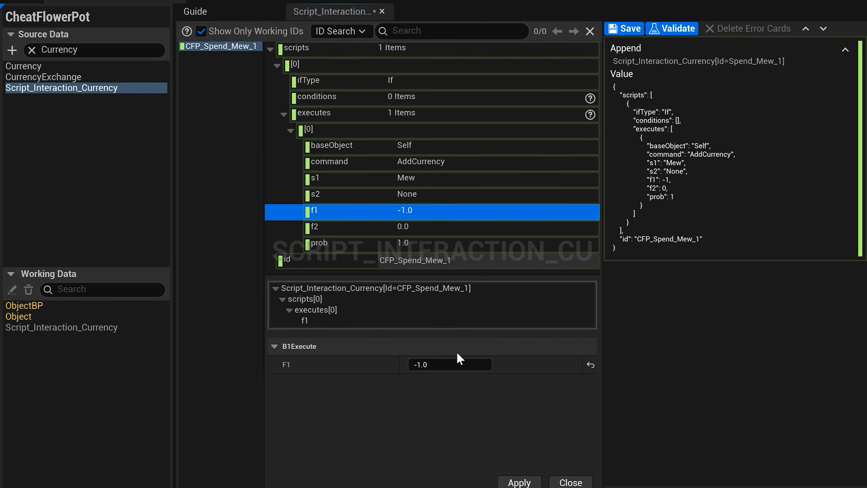
left_click(457, 364)
type("1000")
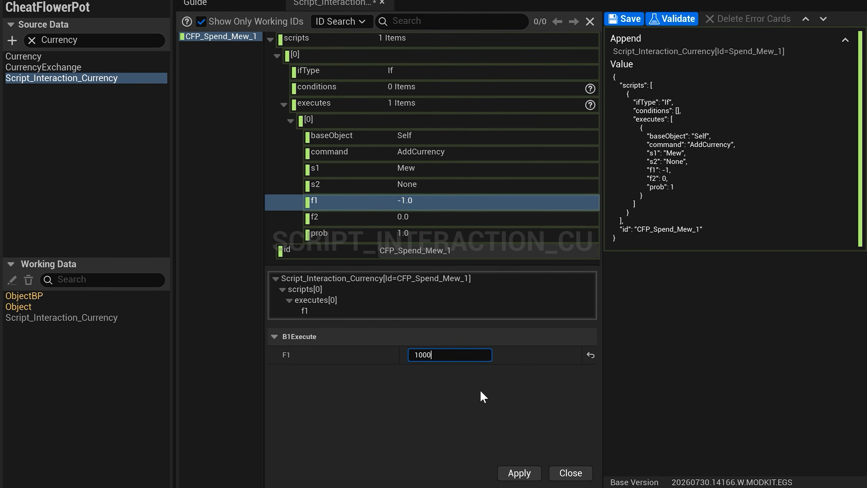
type("0")
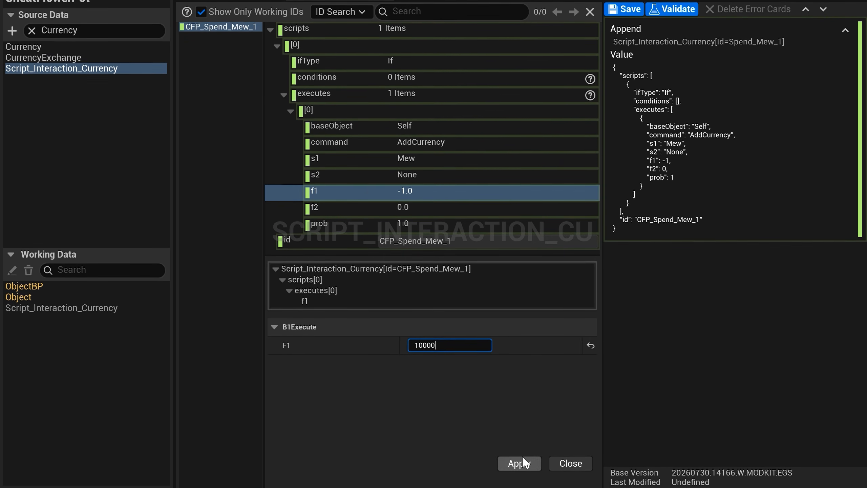
left_click(518, 461)
left_click(624, 9)
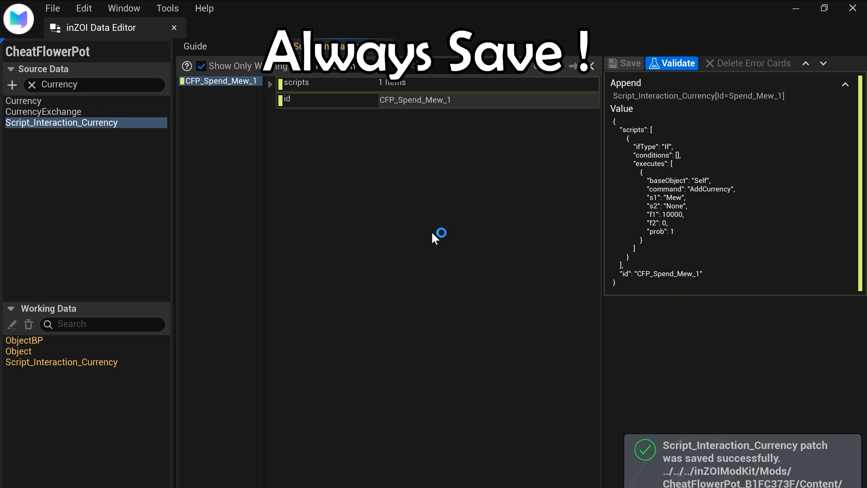
Step: Append a new item based on CFP_Spend_Mew_1, with the Id CFP_Spend_Mew_2
right_click(253, 81)
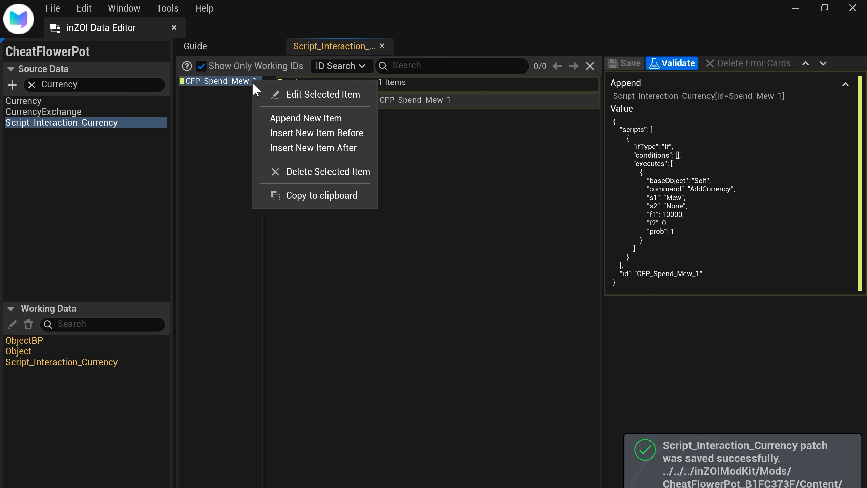
left_click(345, 114)
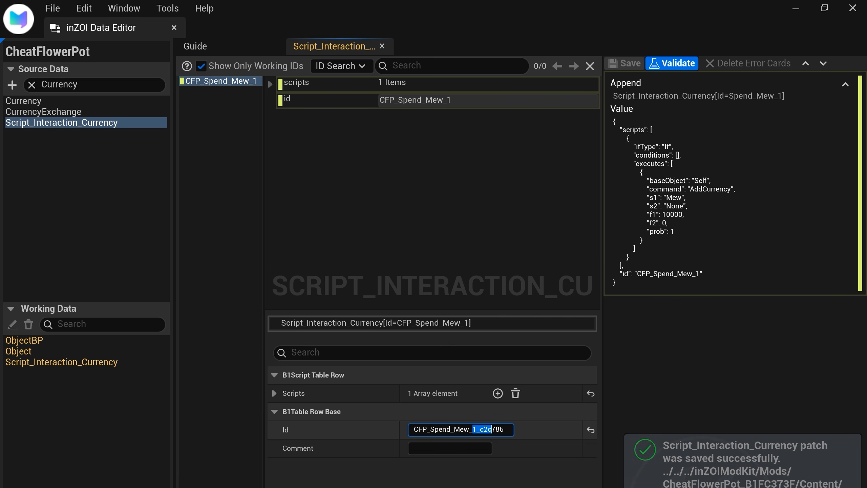
left_click_drag(491, 429, 505, 429)
type("2")
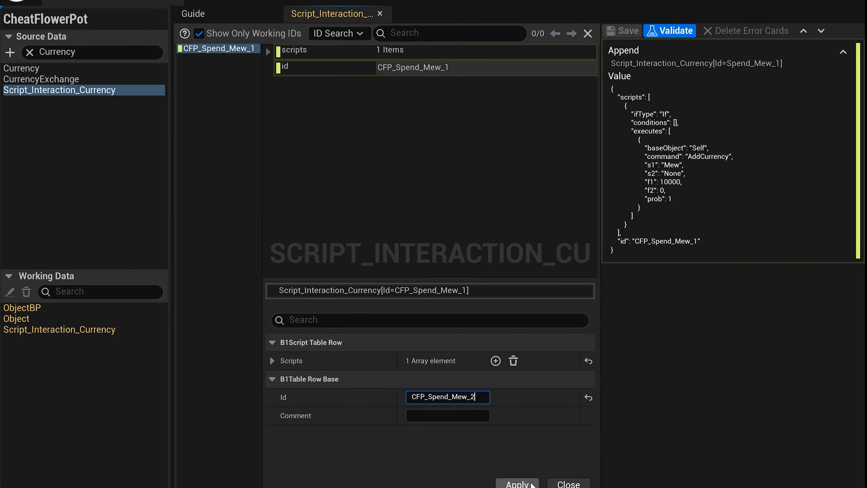
left_click(530, 485)
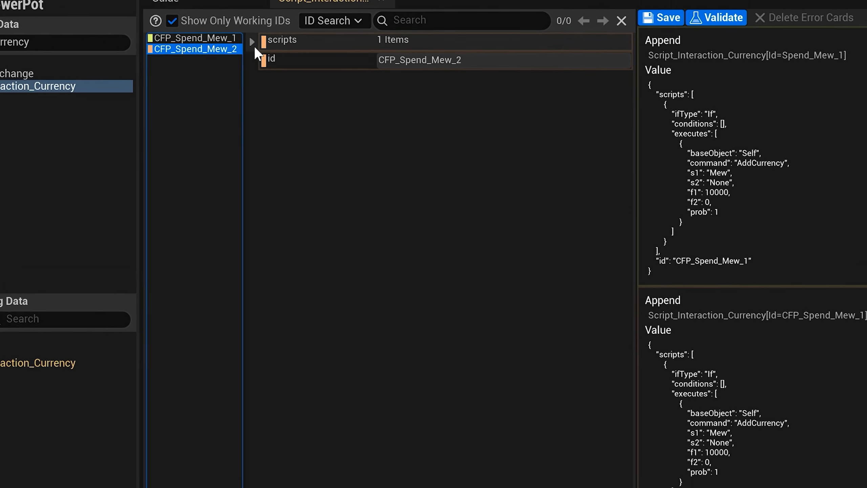
Step: Set f1 of the AddCurrency execute in CFP_Spend_Mew_2 to -100 and save the Script_Interaction_Currency data
left_click(252, 41)
left_click(259, 60)
left_click(266, 117)
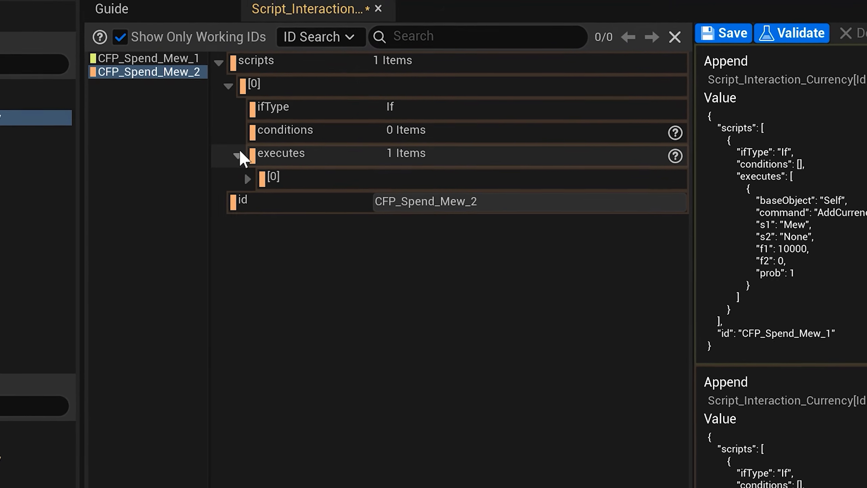
left_click(247, 178)
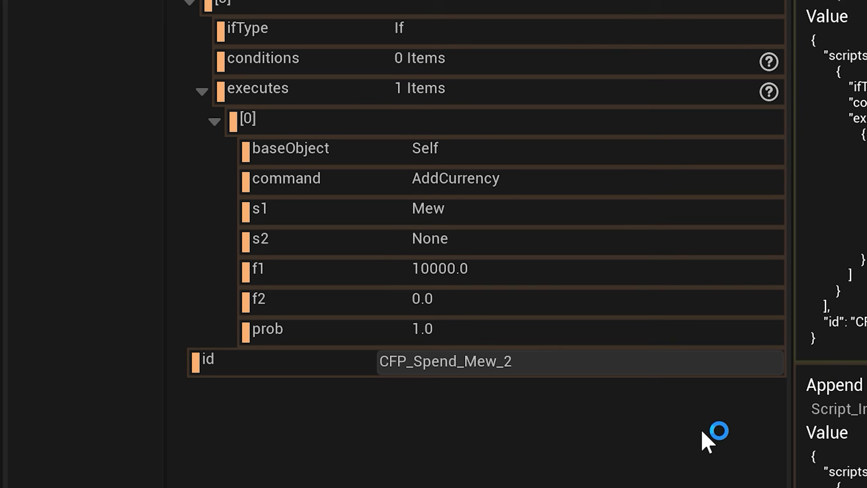
left_click(664, 273)
left_click(536, 358)
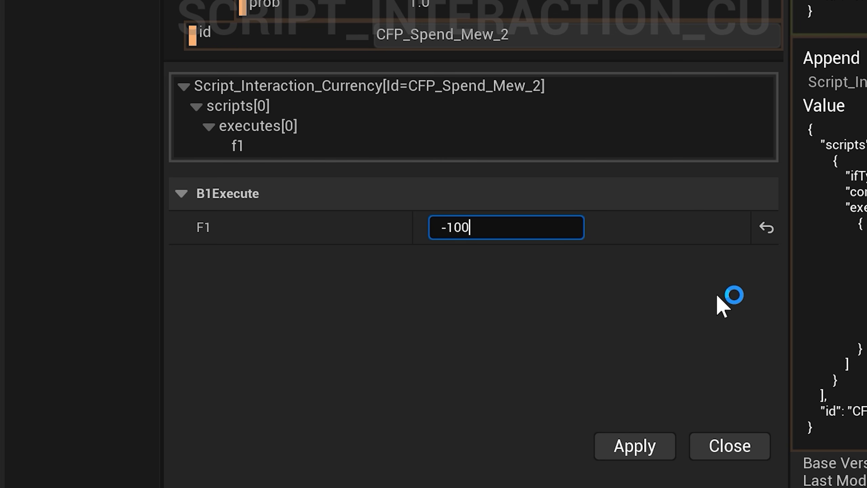
left_click(647, 448)
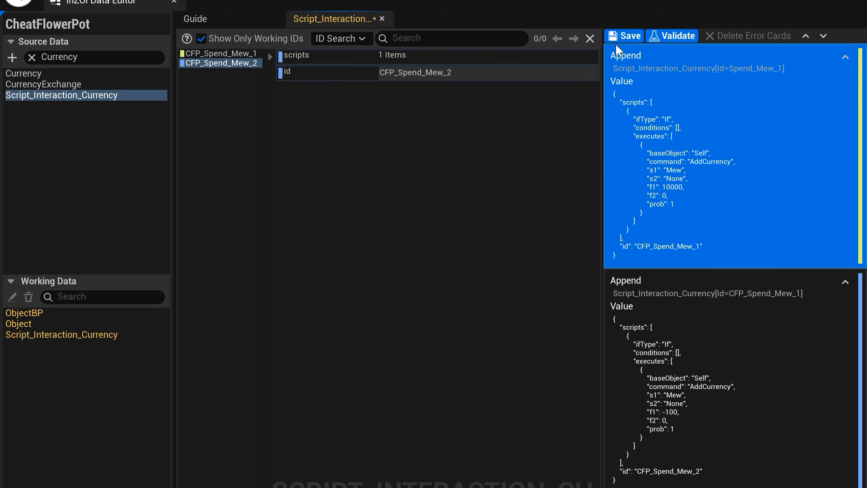
left_click(621, 36)
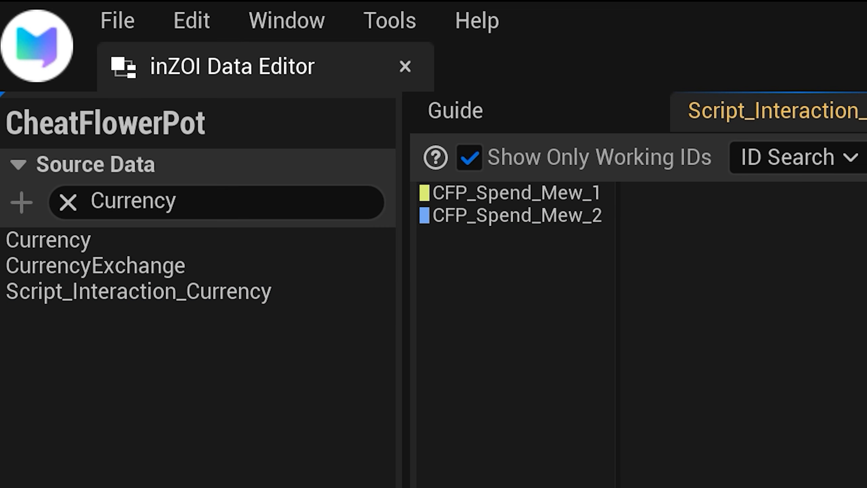
Step: Search the source data for "Interaction" and open the base Interaction table as working data
left_click(177, 202)
type("I")
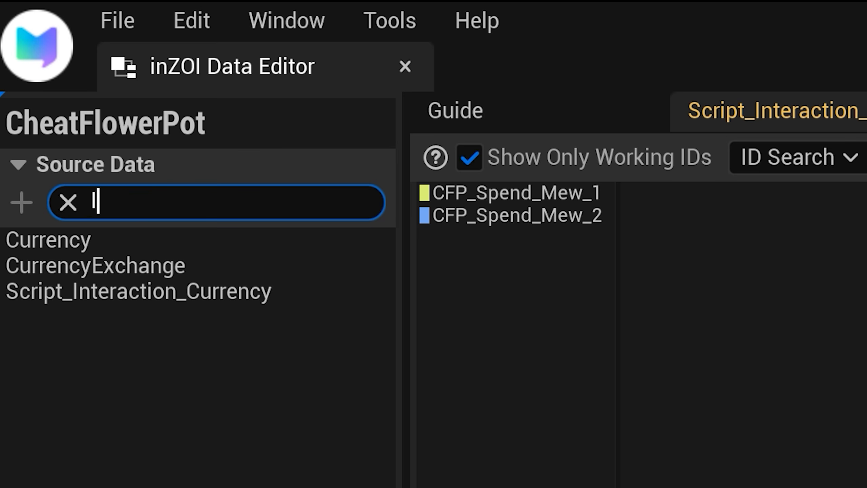
type("nteraction")
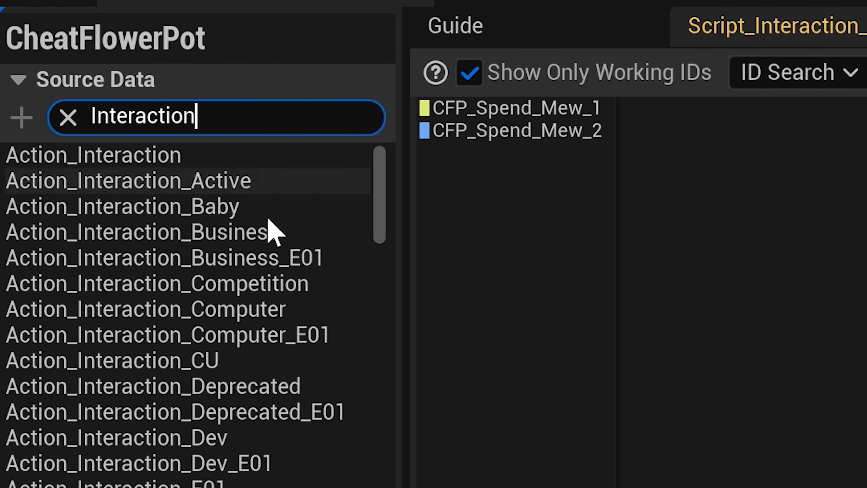
scroll(273, 316, "down", 5)
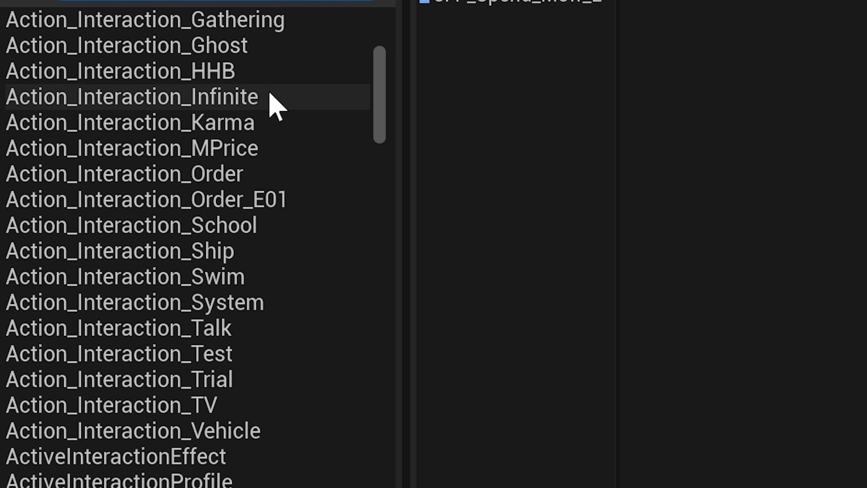
scroll(273, 106, "down", 15)
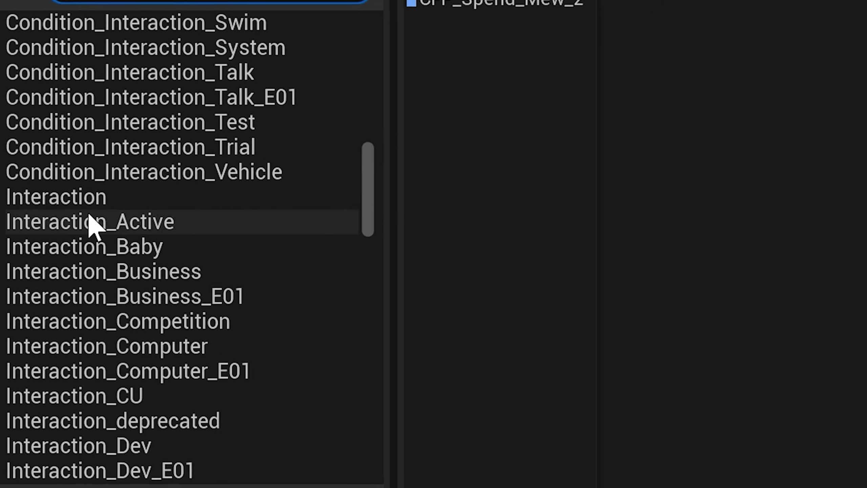
left_click(143, 200)
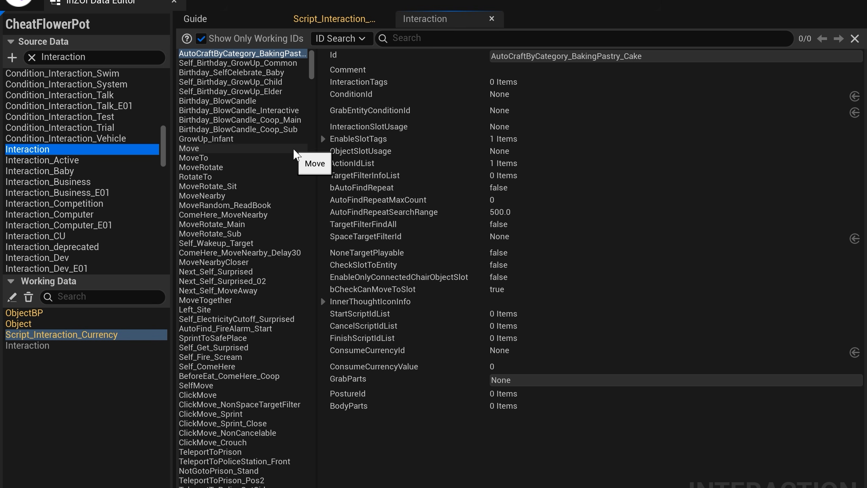
Step: Browse entries of the Interaction table, comparing their fields to find a simple base for a new interaction
left_click(294, 149)
left_click(275, 57)
left_click(244, 234)
left_click(237, 357)
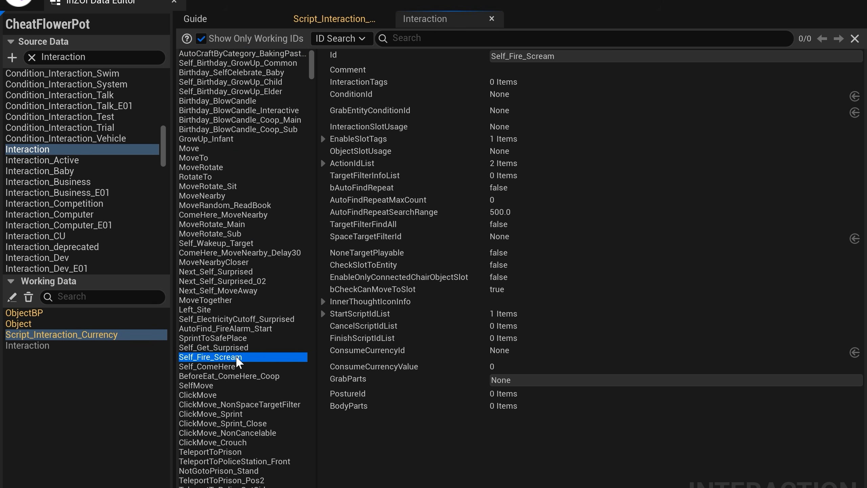
left_click(248, 442)
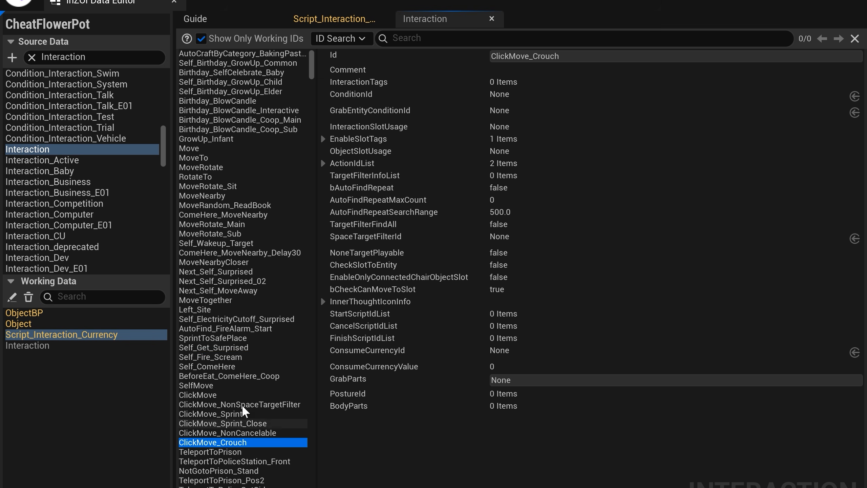
left_click(261, 150)
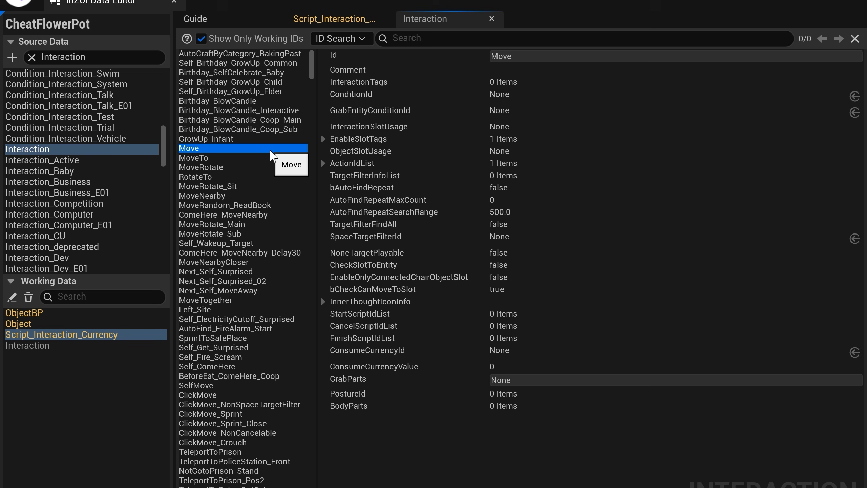
left_click(280, 158)
Step: Append a new item based on Move to the Interaction table, with the Id CFP_AddMew10000_Interaction
left_click(283, 151)
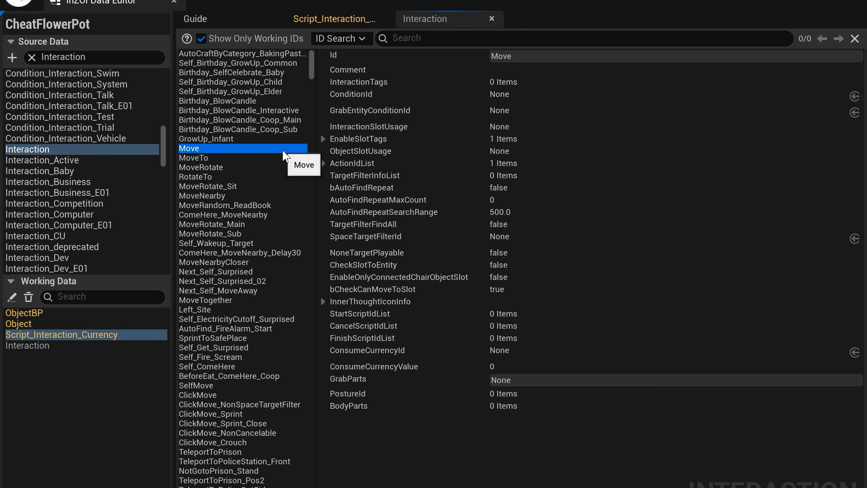
right_click(283, 151)
left_click(381, 190)
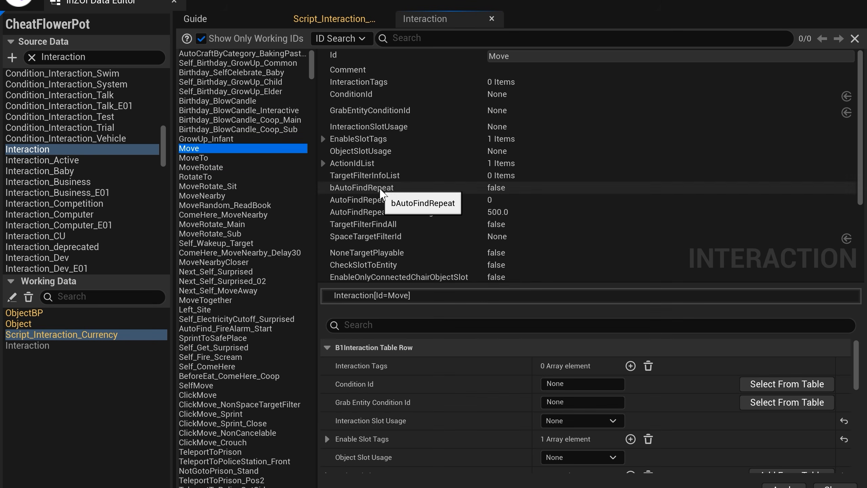
scroll(676, 409, "down", 10)
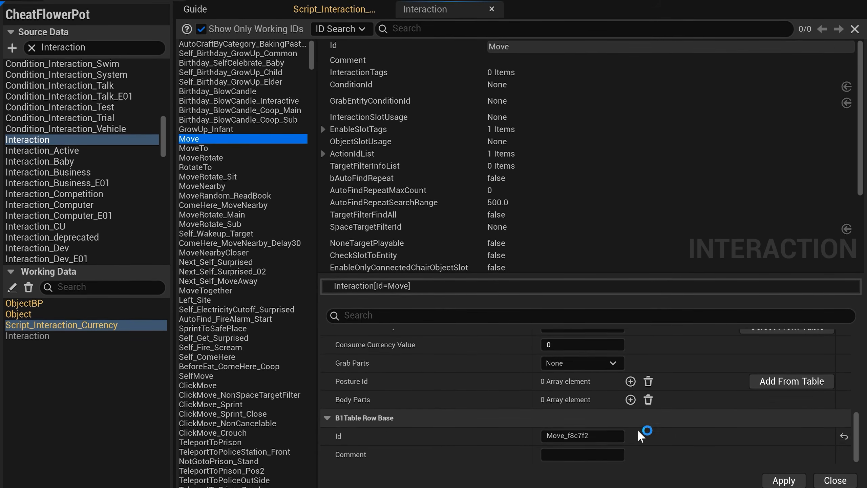
left_click(616, 440)
type("CFP")
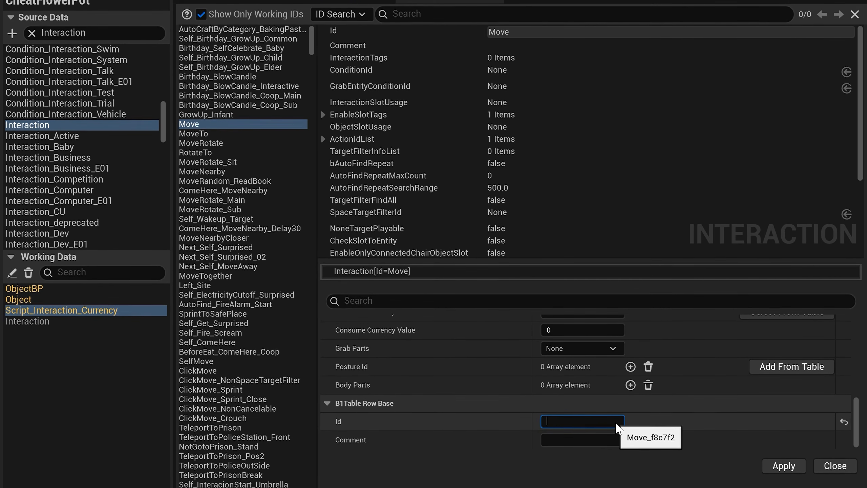
type("_AddMew10000_Interaction")
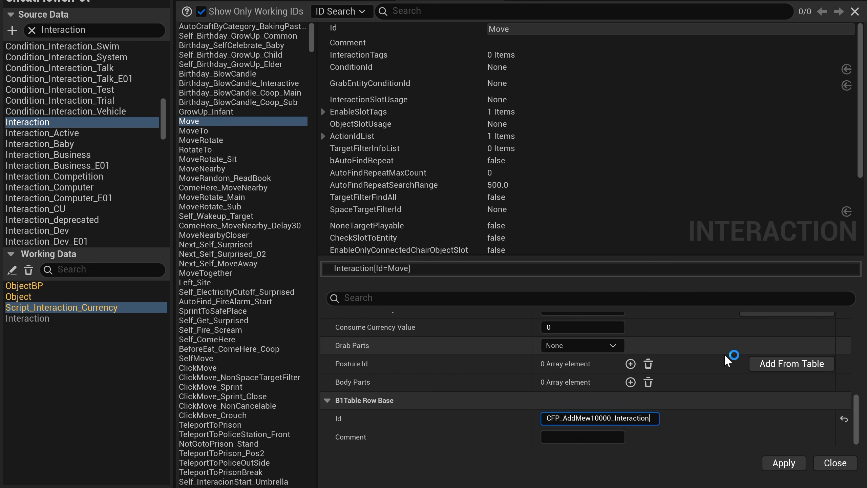
key("ctrl+a")
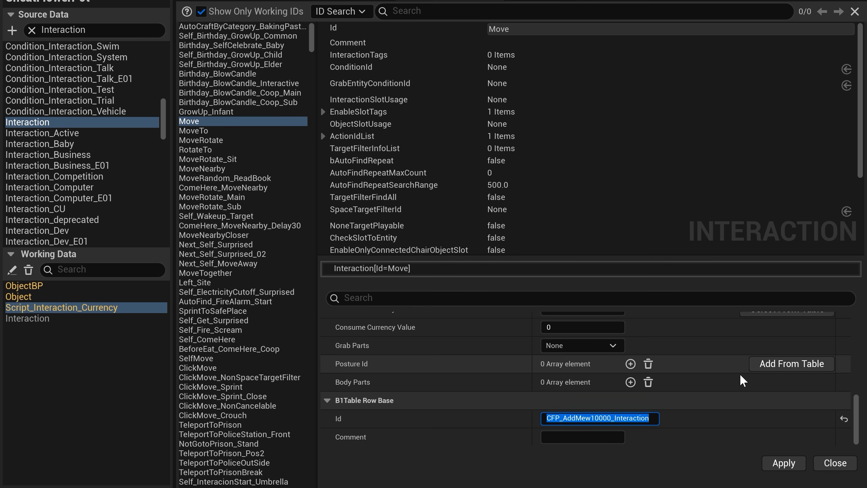
left_click(784, 462)
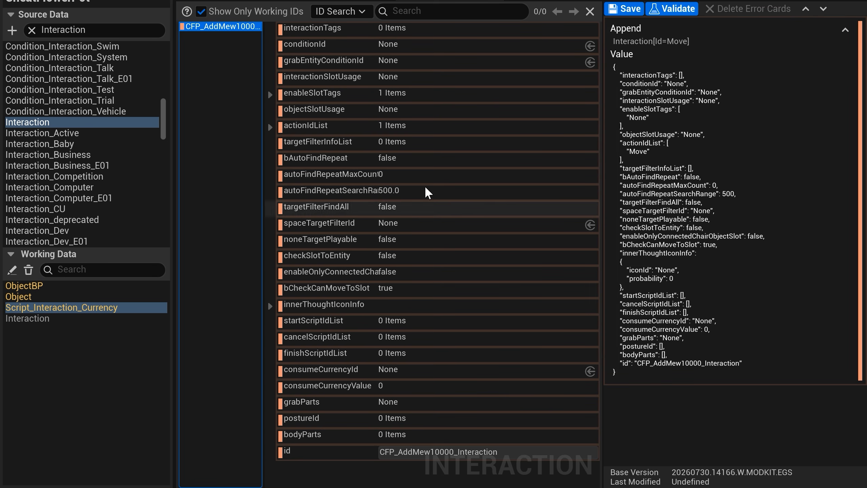
Step: Expand enableSlotTags, actionIdList and innerThoughtIconInfo of CFP_AddMew10000_Interaction to examine their contents
left_click(269, 94)
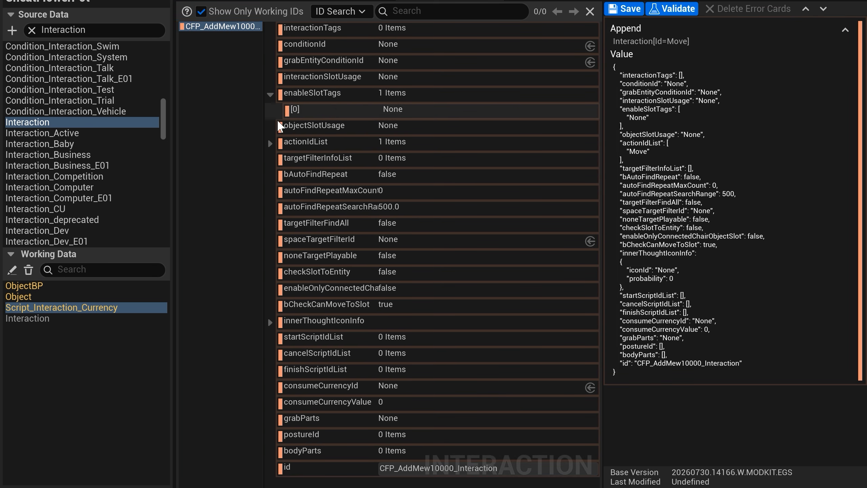
left_click(270, 144)
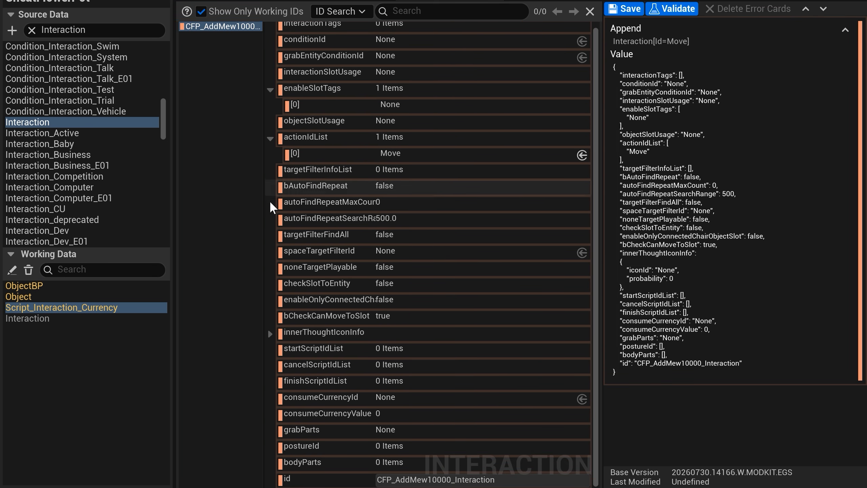
left_click(270, 333)
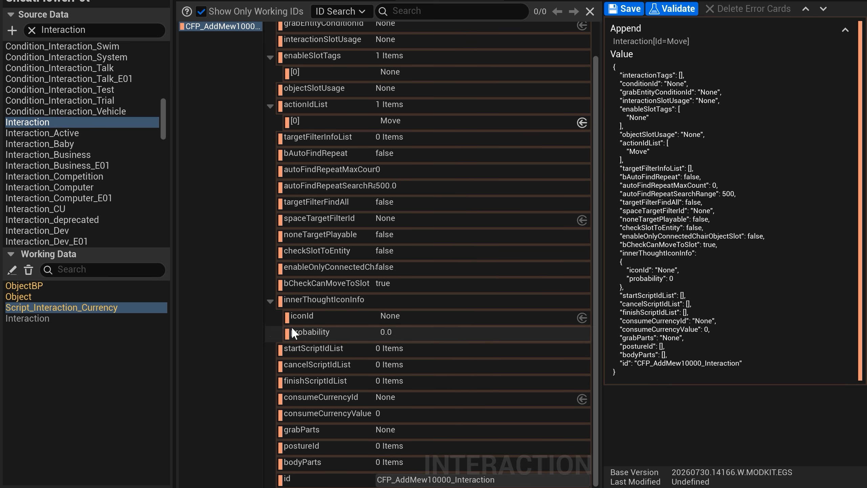
scroll(291, 323, "up", 2)
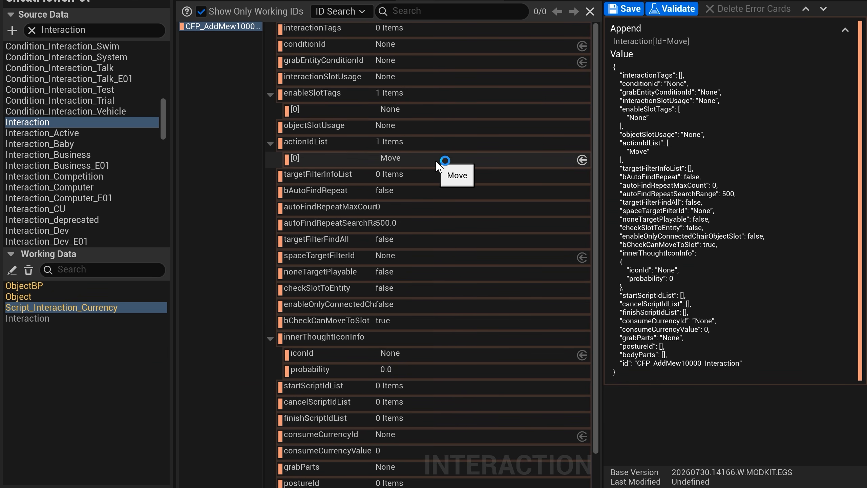
Step: Look through the Action_Interaction actions and set the actionIdList entry of CFP_AddMew10000_Interaction to Stand
left_click(441, 223)
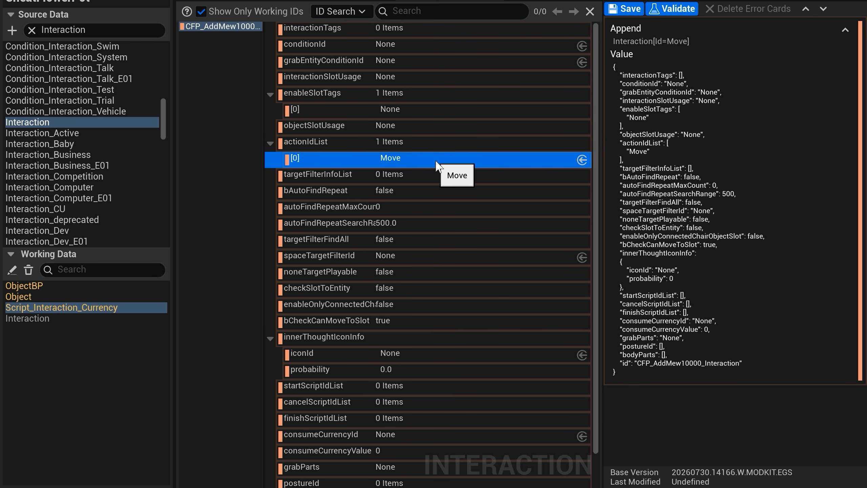
left_click(582, 159)
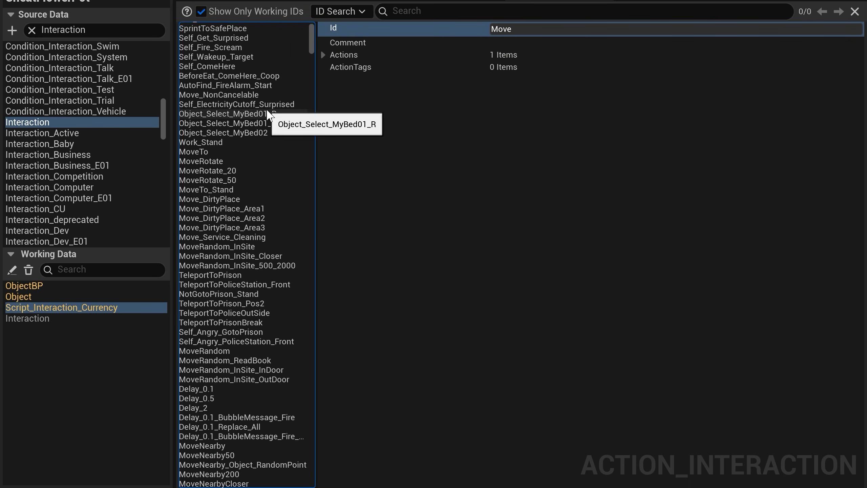
scroll(268, 114, "down", 20)
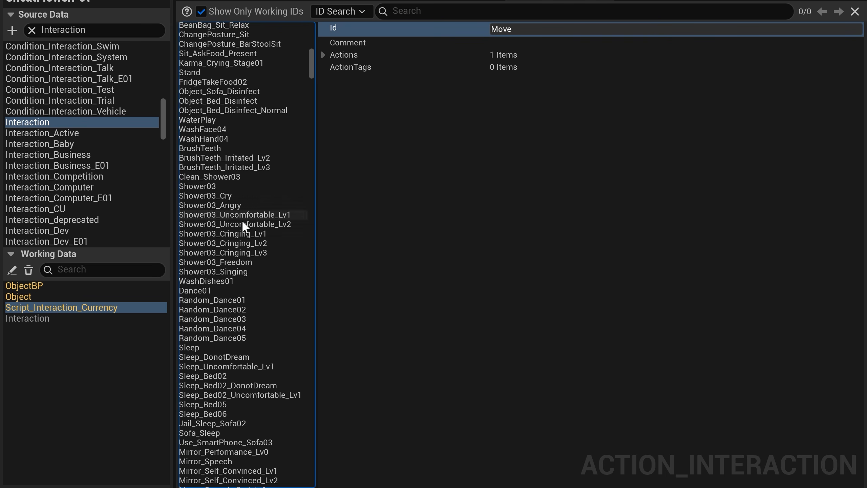
scroll(243, 222, "down", 12)
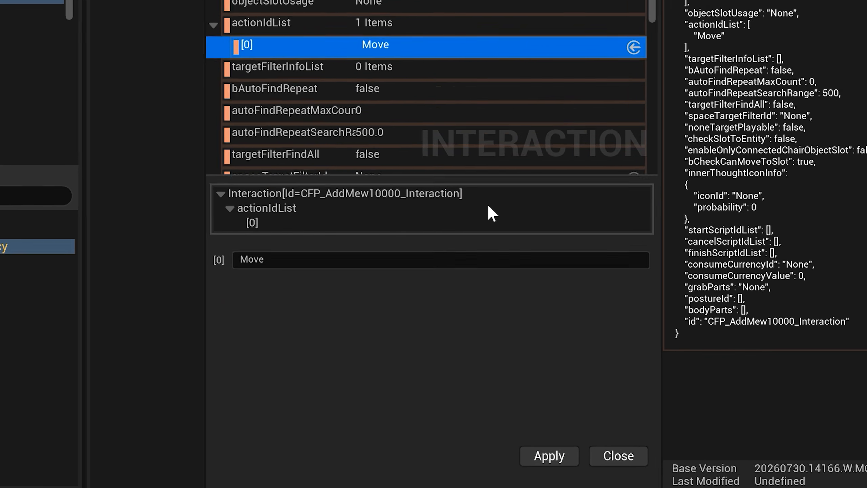
left_click(478, 260)
key("BackSpace")
key("BackSpace")
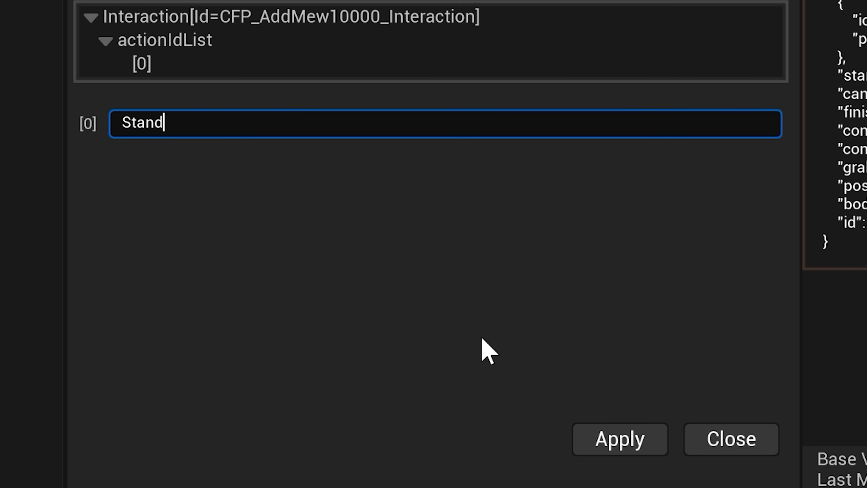
left_click(611, 440)
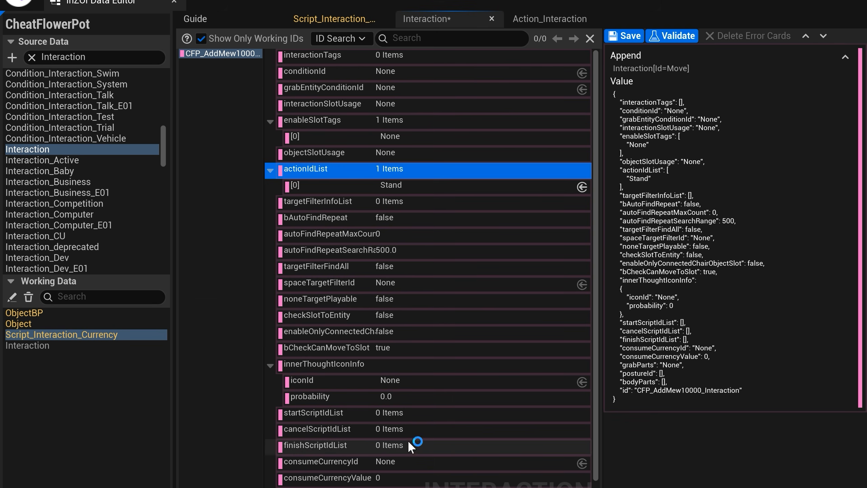
Step: Edit the JSON patch of CFP_AddMew10000_Interaction to add "CFP_Spend_Mew_1" to finishScriptIdList, commit it and save the Interaction table
left_click(407, 443)
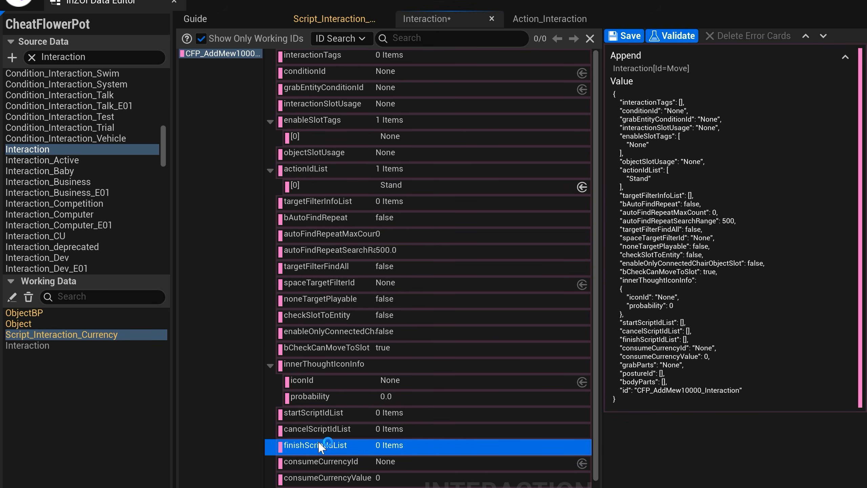
left_click(386, 446)
left_click(696, 352)
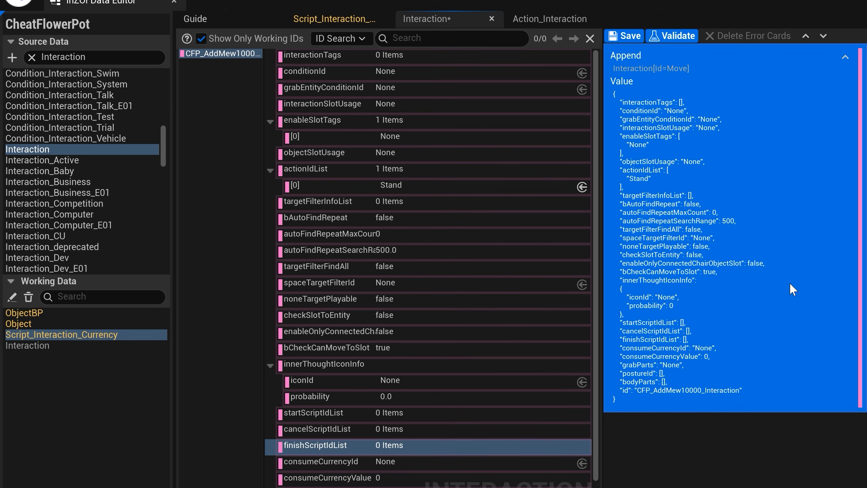
right_click(790, 282)
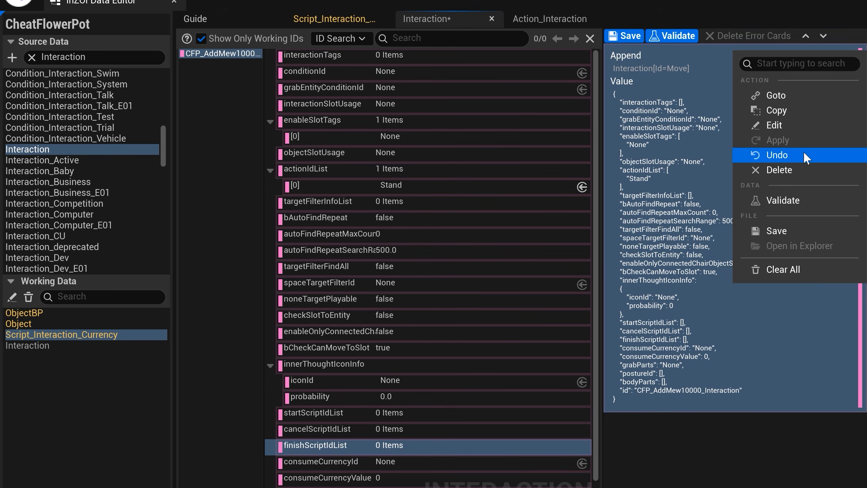
left_click(785, 127)
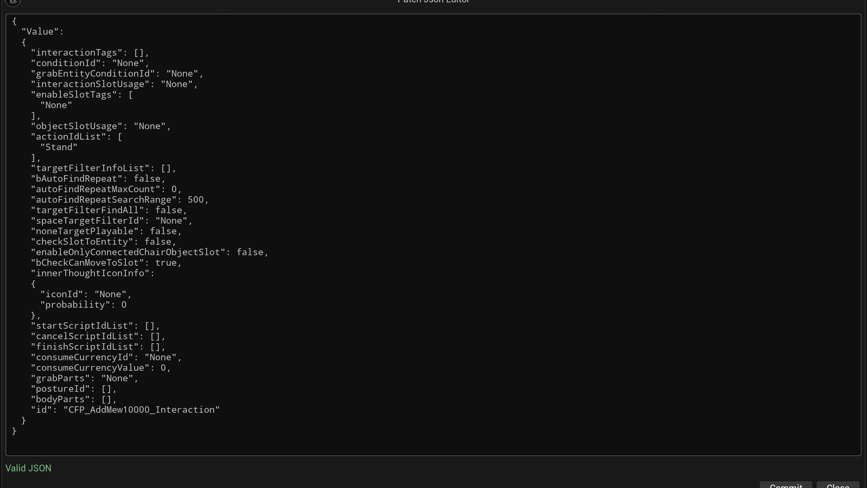
double_click(101, 347)
left_click(155, 347)
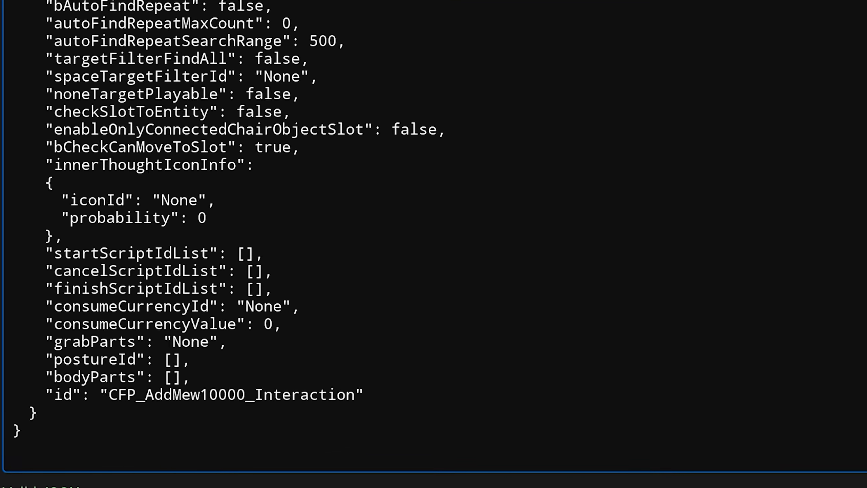
type("\"CFP_Add_")
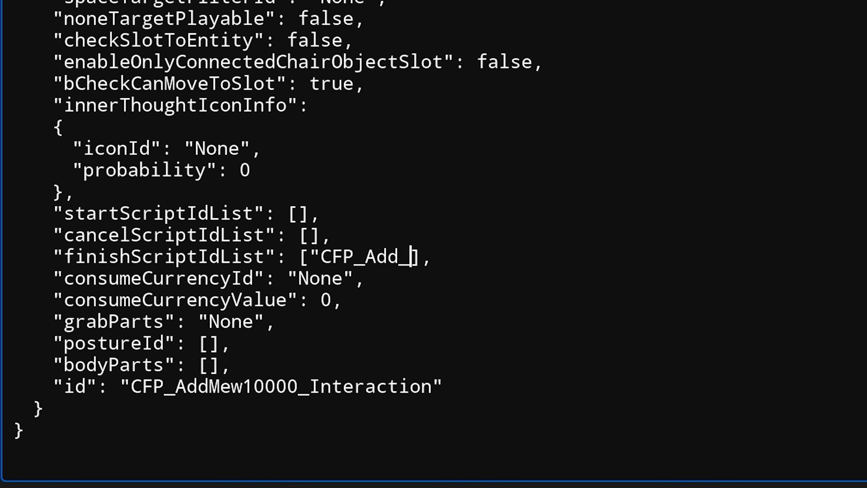
key("BackSpace")
key("BackSpace")
key("BackSpace")
key("BackSpace")
key("BackSpace")
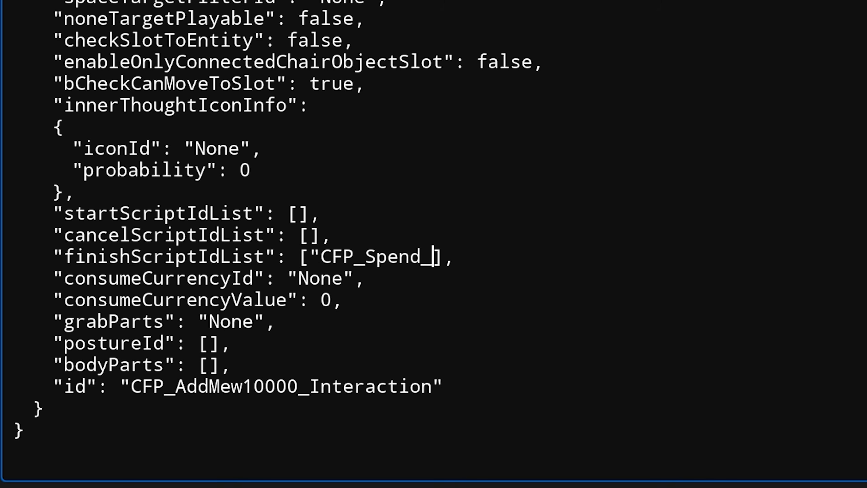
type("Spend_Mew_1")
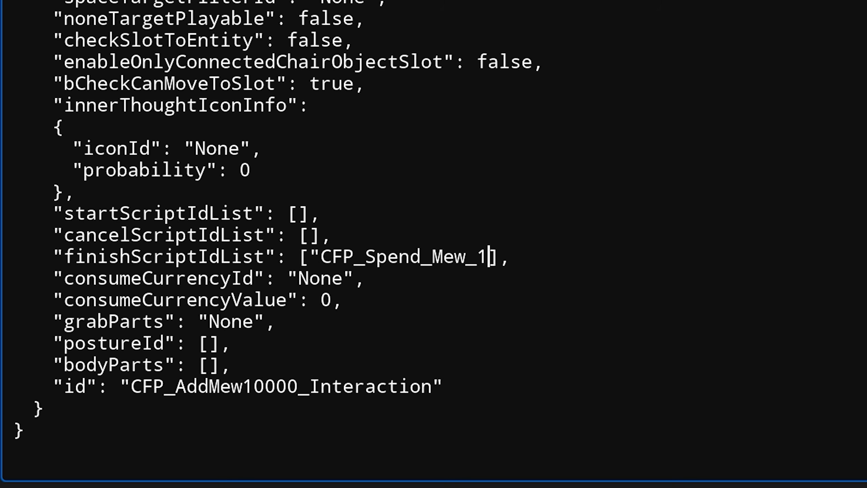
type("\"")
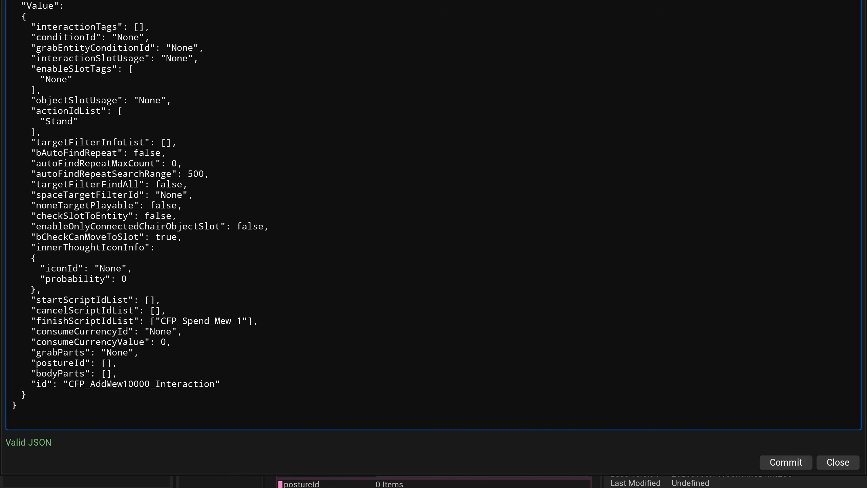
left_click(788, 464)
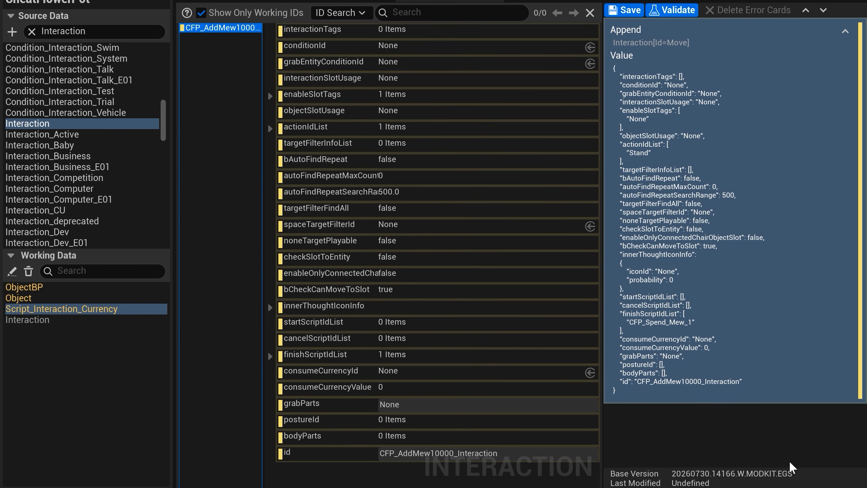
key("ctrl+s")
Step: Append a new item based on CFP_AddMew10000_Interaction to the Interaction table, with the Id CFP_RemoveMew100_Interaction
right_click(261, 27)
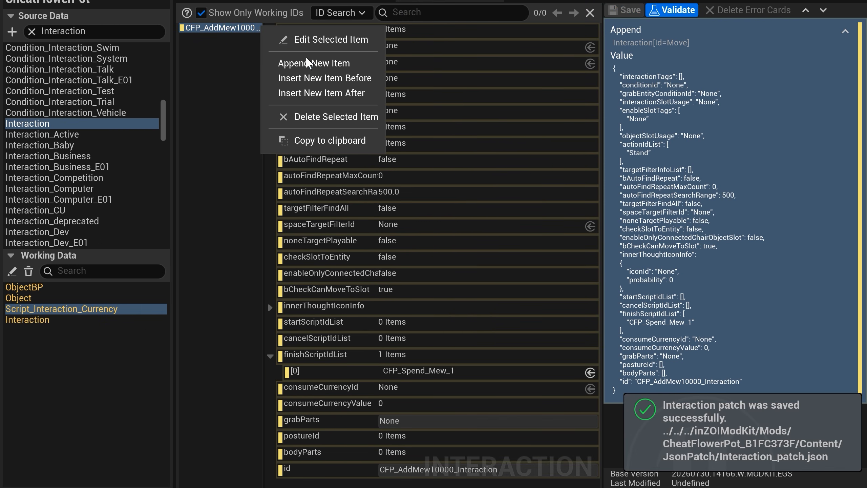
left_click(308, 63)
scroll(465, 379, "down", 10)
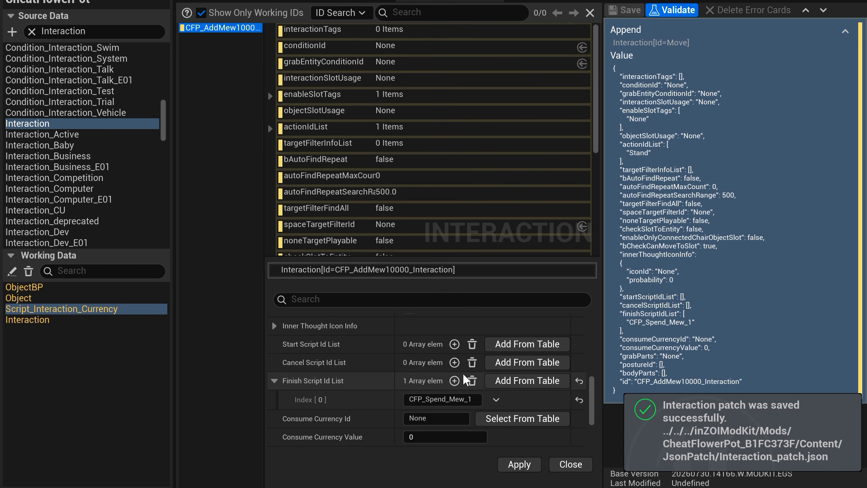
scroll(465, 379, "down", 5)
left_click(444, 419)
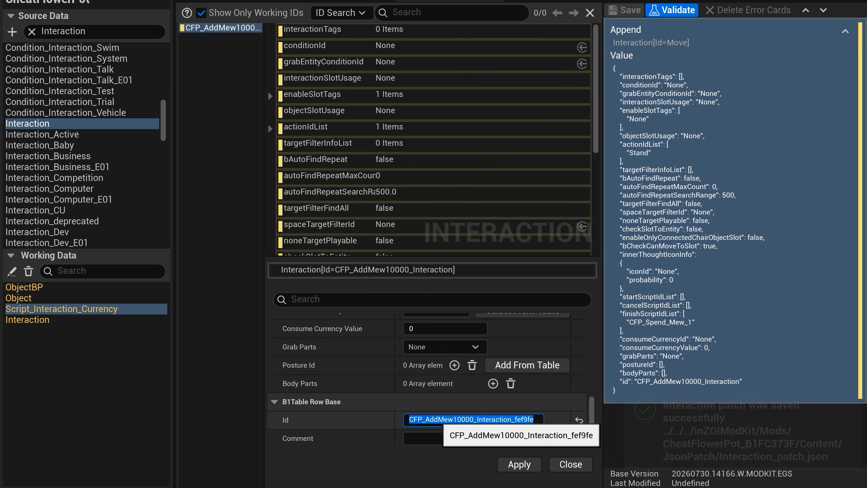
left_click(537, 419)
key("BackSpace")
key("BackSpace")
key("BackSpace")
type("Remove")
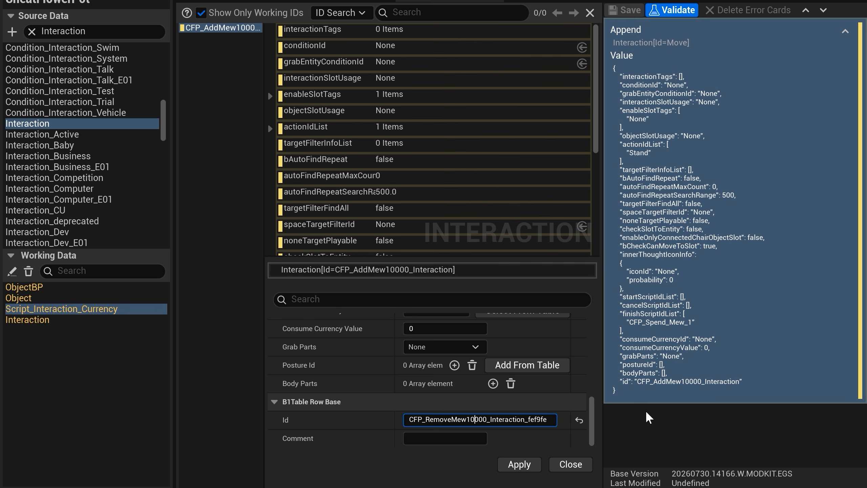
key("BackSpace")
key("BackSpace")
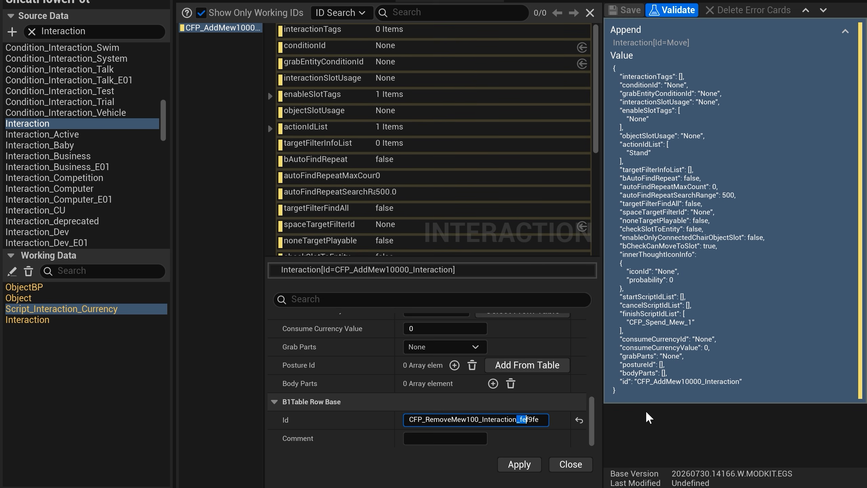
left_click(517, 464)
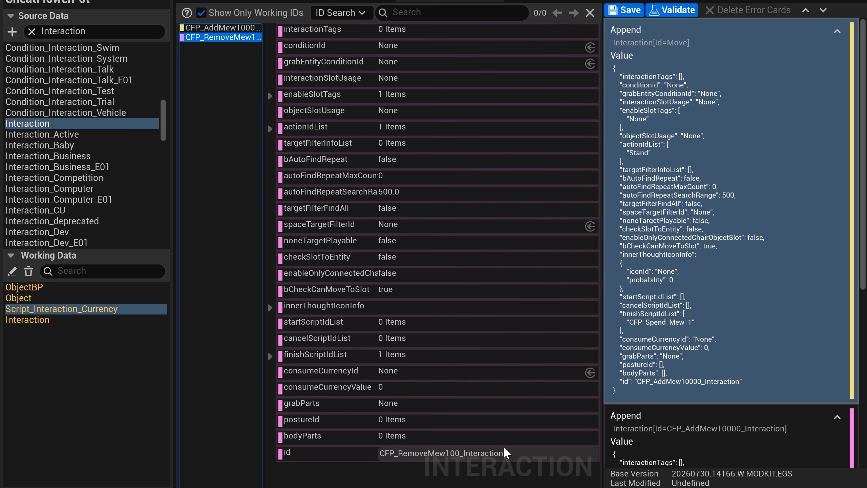
Step: Change the finishScriptIdList entry in the JSON patch of CFP_AddMew10000_Interaction to CFP_Spend_Mew_2, commit it and save the table
left_click(717, 274)
right_click(723, 272)
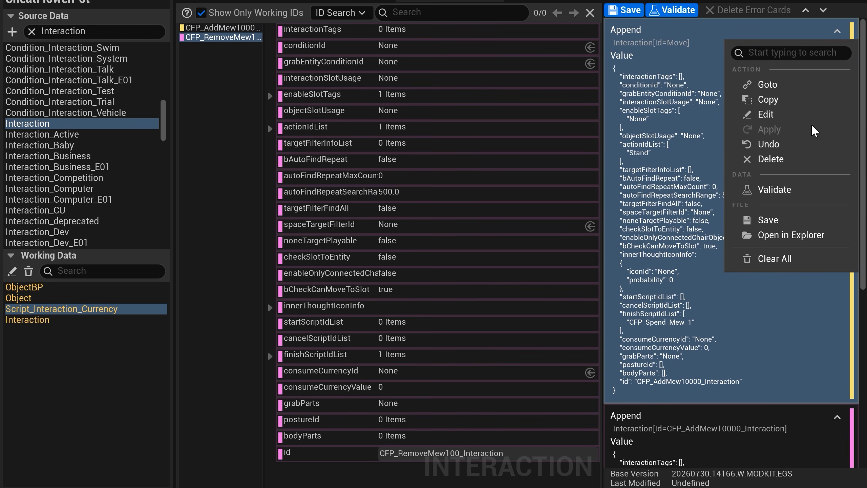
left_click(808, 115)
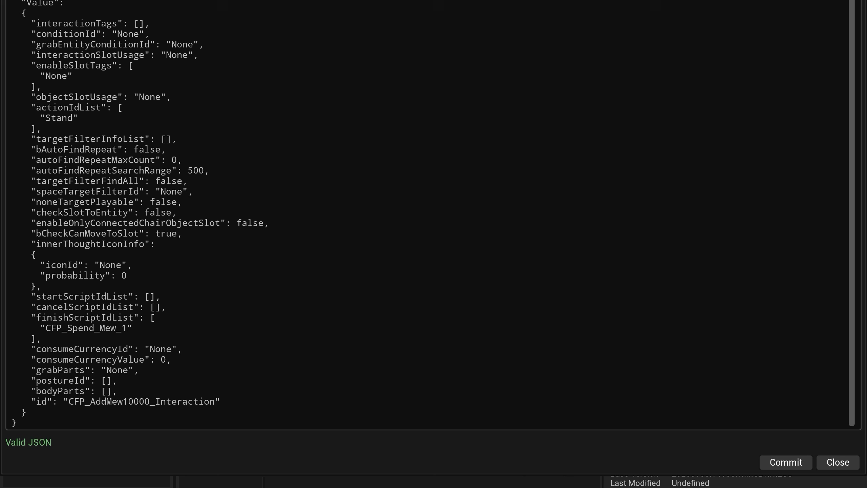
left_click(122, 327)
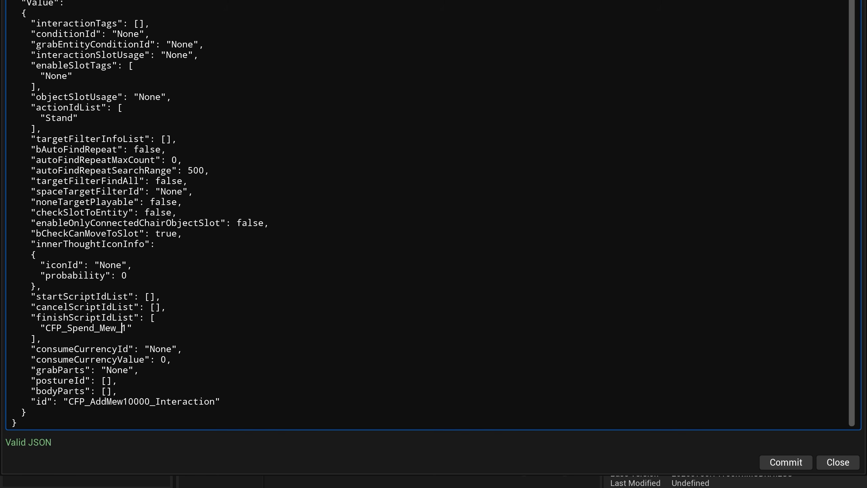
left_click(770, 462)
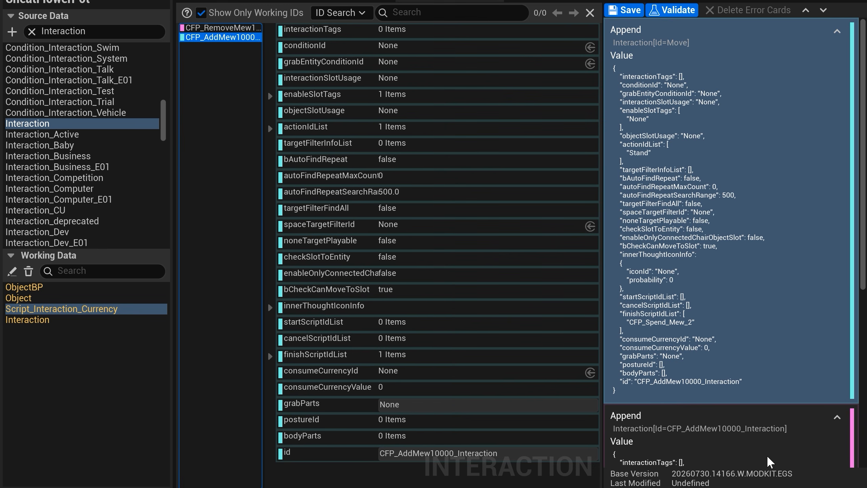
left_click(631, 11)
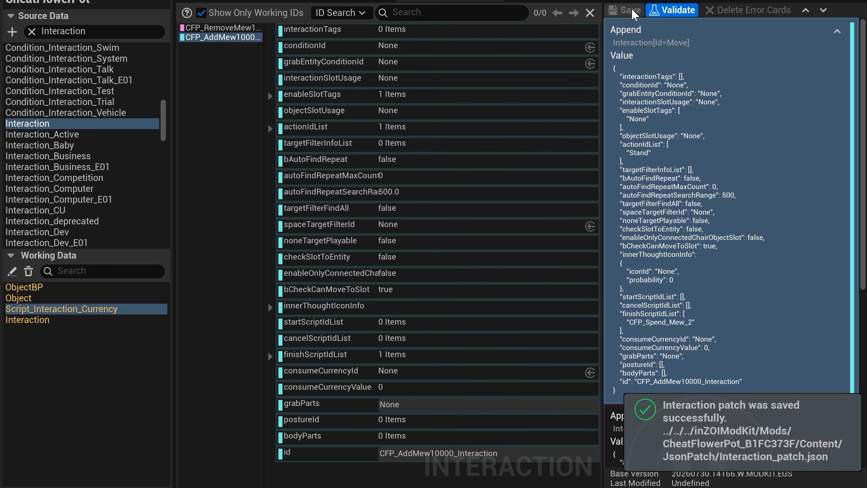
left_click(236, 97)
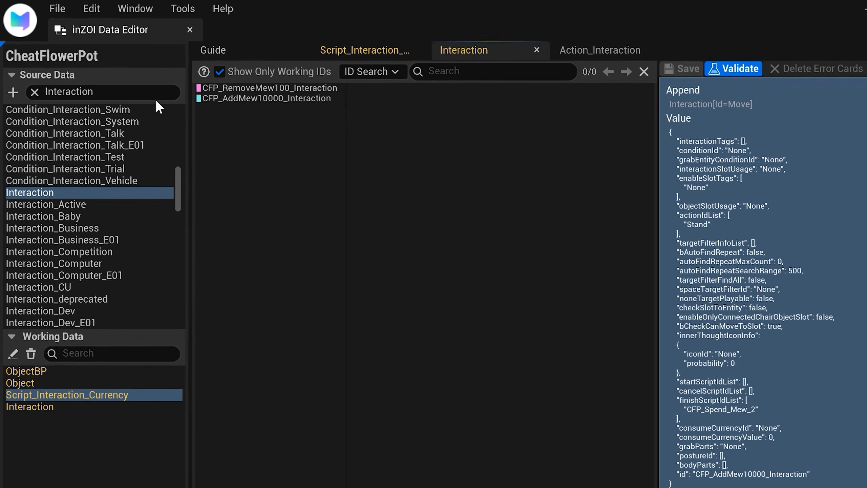
Step: Filter the source data by InteractionBag and open the InteractionBag table
left_click(142, 81)
type("Bag")
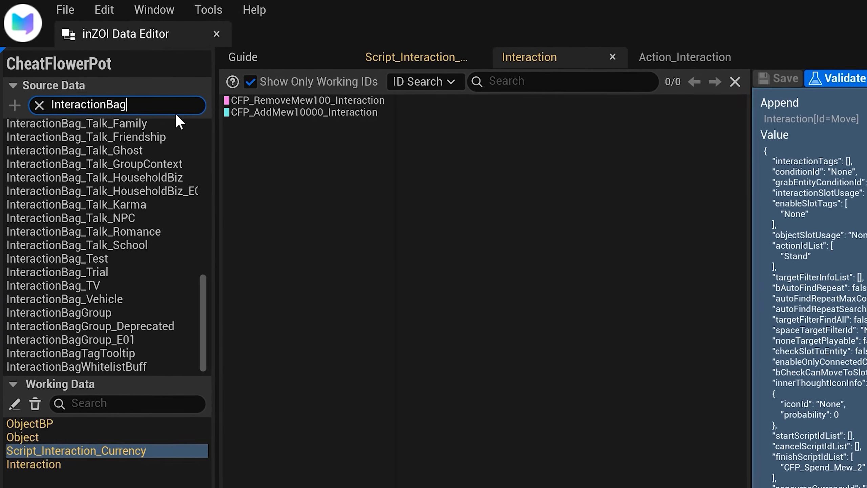
scroll(155, 218, "up", 10)
left_click(120, 116)
double_click(150, 148)
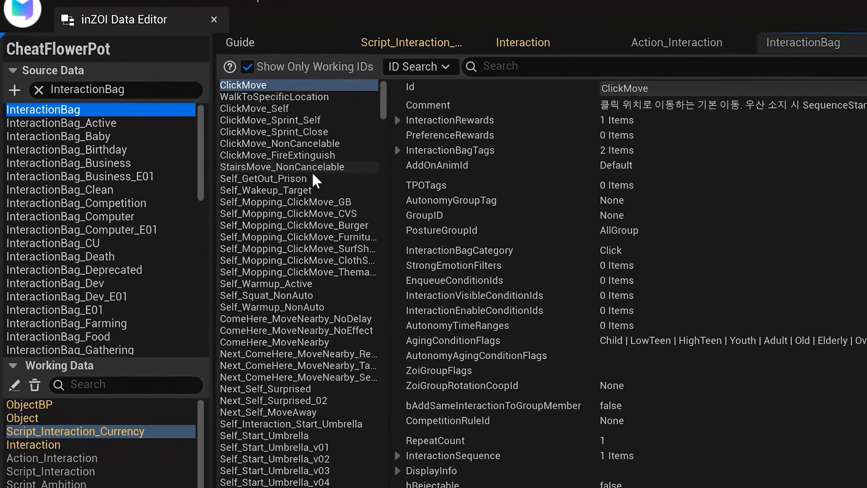
Step: Browse entries of the InteractionBag table, comparing their fields to find a suitable base for a new interaction bag
scroll(312, 174, "down", 2)
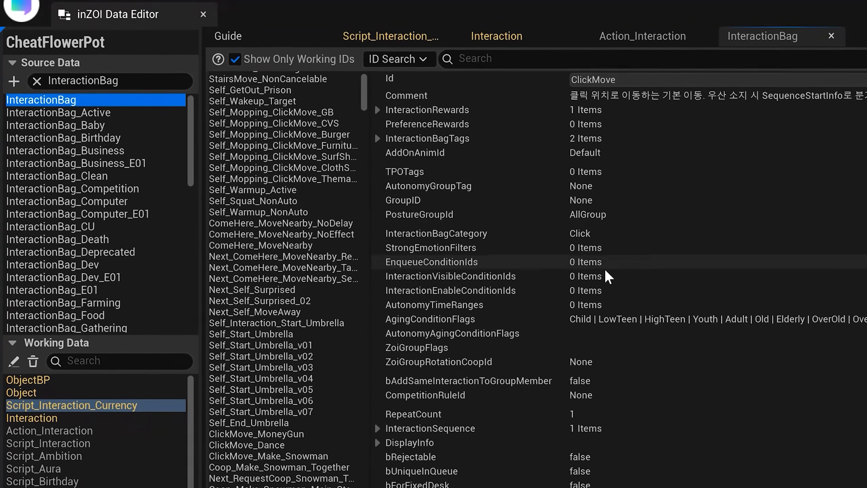
scroll(635, 297, "down", 4)
scroll(321, 370, "down", 5)
scroll(260, 321, "down", 11)
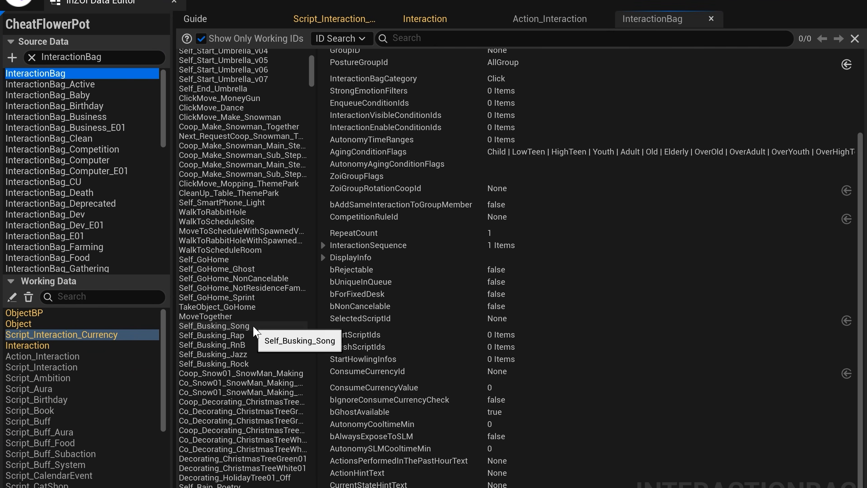
left_click(217, 424)
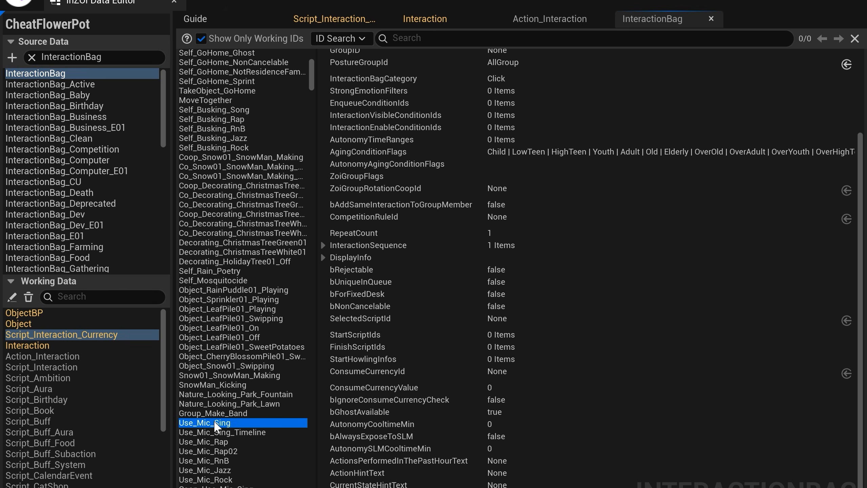
scroll(307, 375, "down", 1)
left_click(257, 238)
left_click(258, 181)
left_click(259, 134)
left_click(261, 79)
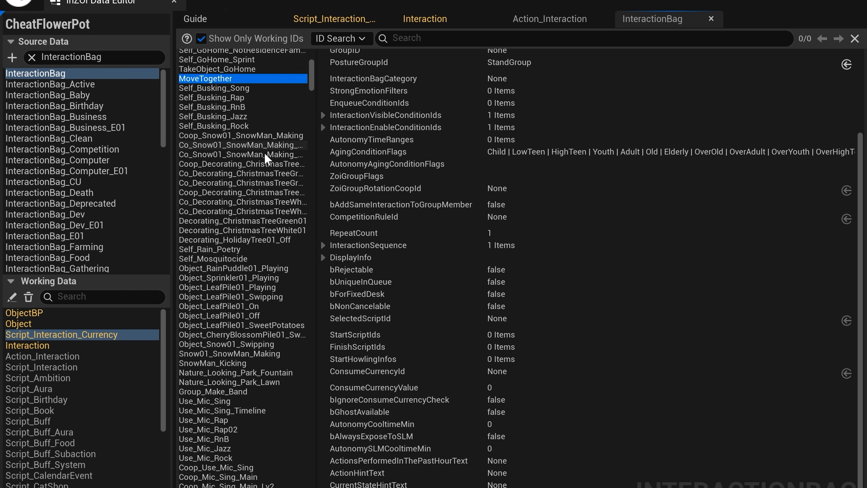
scroll(251, 273, "down", 1)
left_click(239, 352)
left_click(238, 455)
scroll(238, 468, "down", 2)
left_click(237, 470)
scroll(238, 474, "down", 3)
left_click(238, 470)
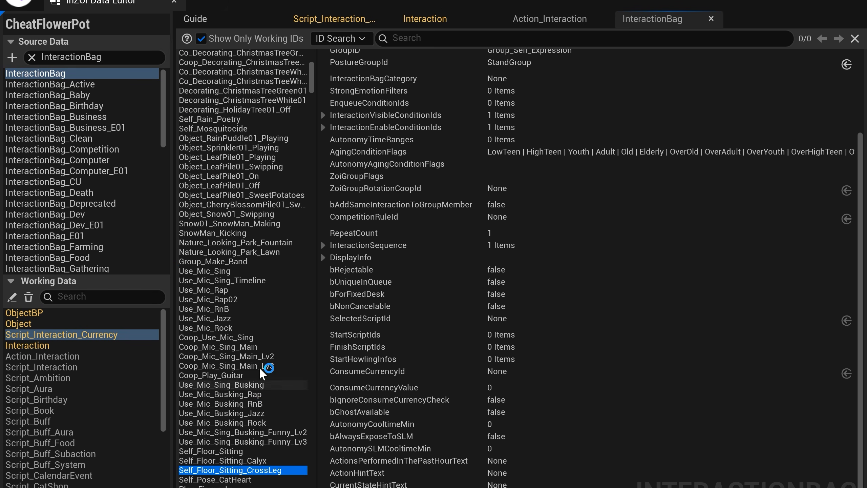
left_click(272, 365)
scroll(271, 265, "down", 3)
scroll(271, 263, "down", 12)
scroll(271, 261, "up", 11)
left_click(260, 200)
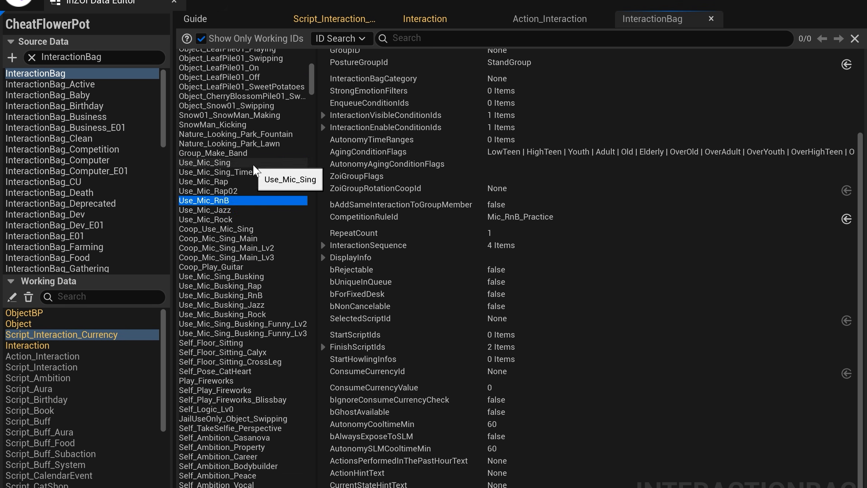
Step: Append a new item based on Use_Mic_Sing to the InteractionBag table, with the Id CFP_AddMew10000_Bag
right_click(253, 163)
left_click(362, 205)
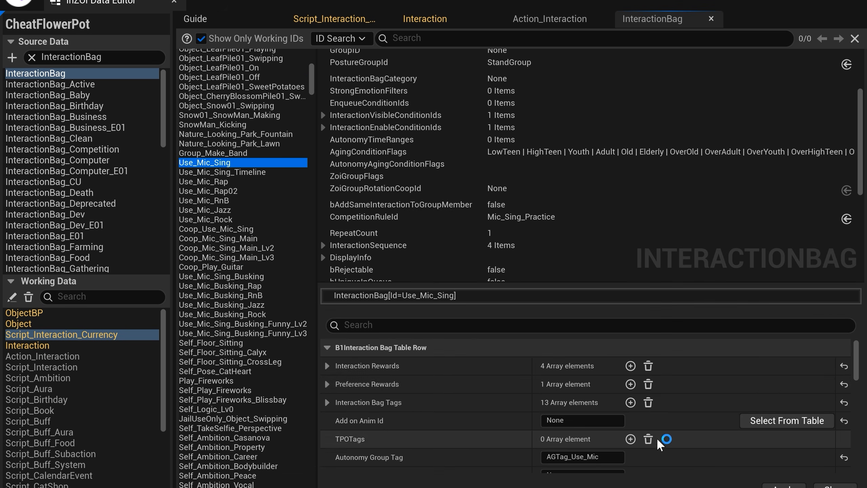
scroll(659, 451, "down", 15)
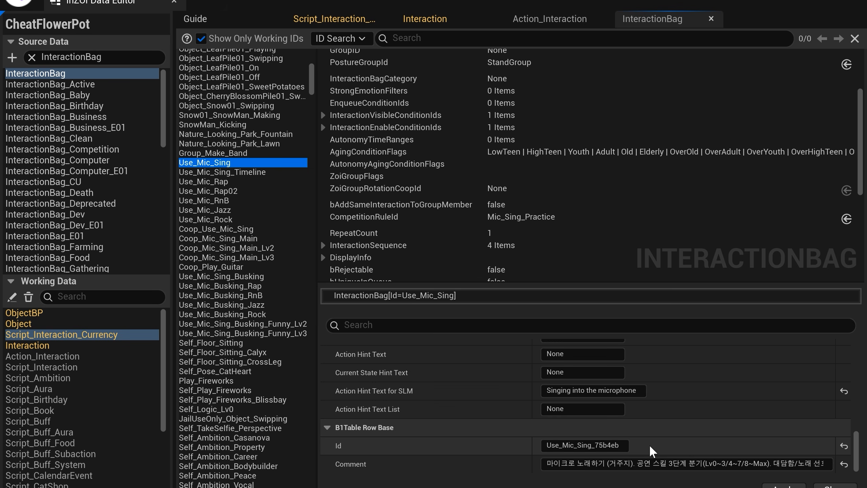
left_click(625, 445)
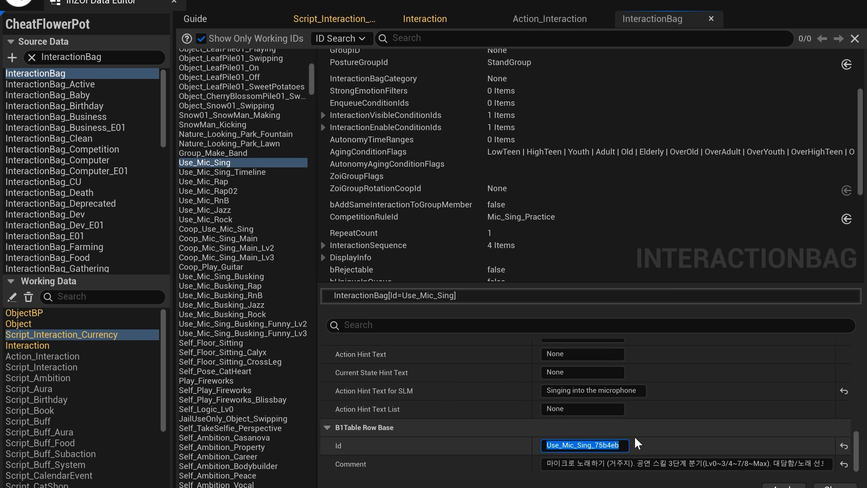
type("CFP")
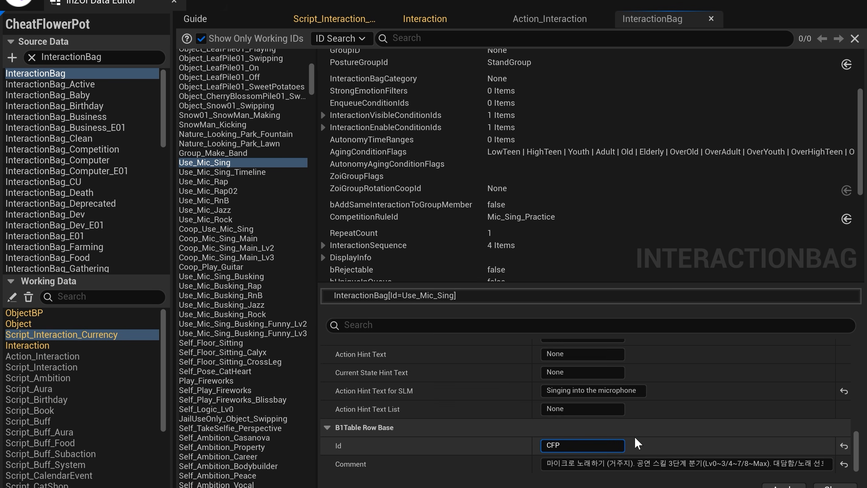
type("_")
type("Add")
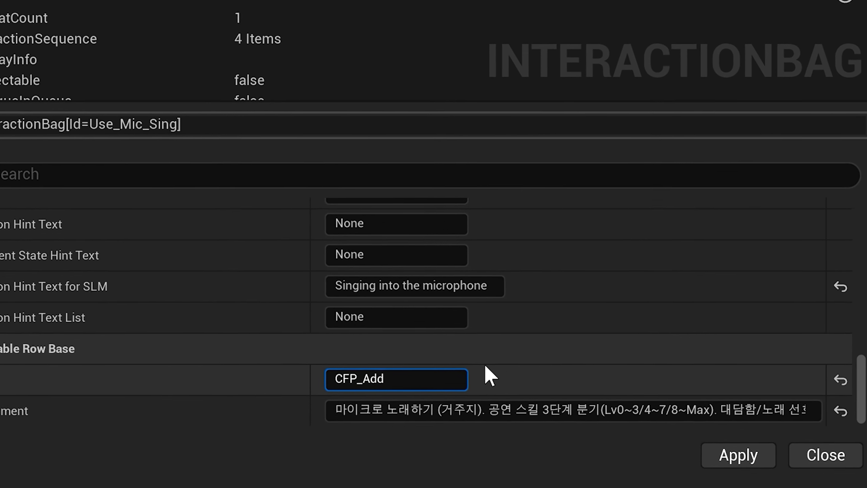
type("Mew10000_Bag")
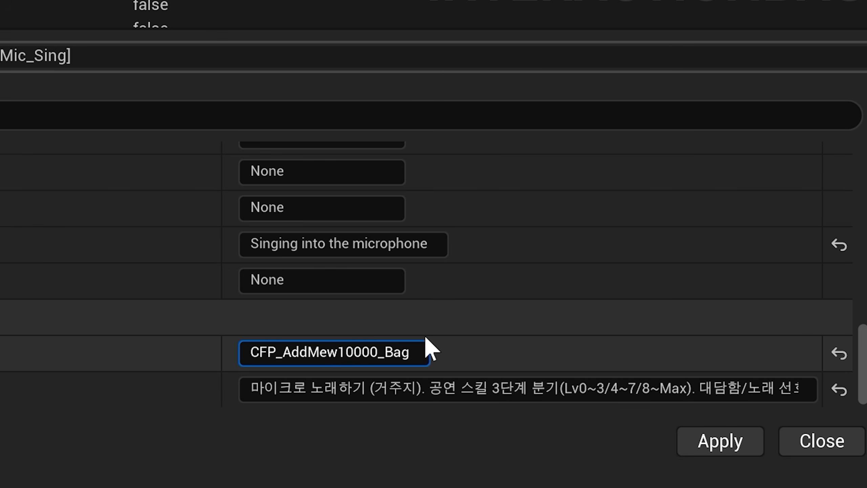
key("ctrl+a")
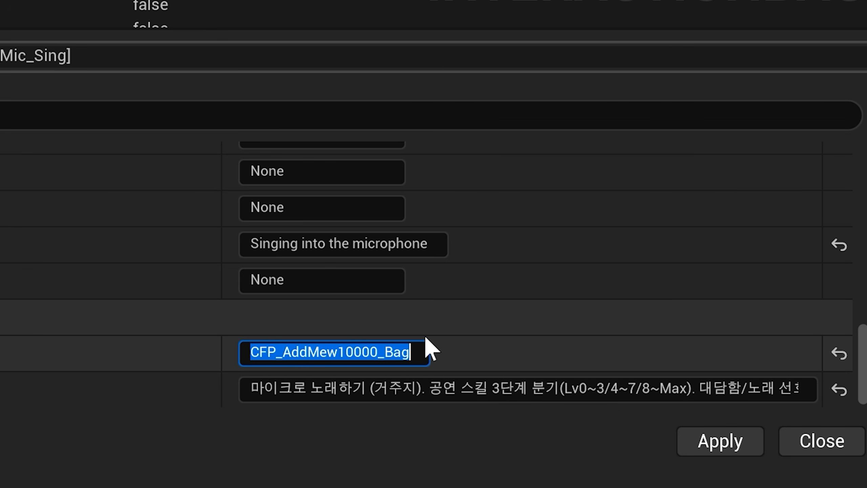
left_click(720, 441)
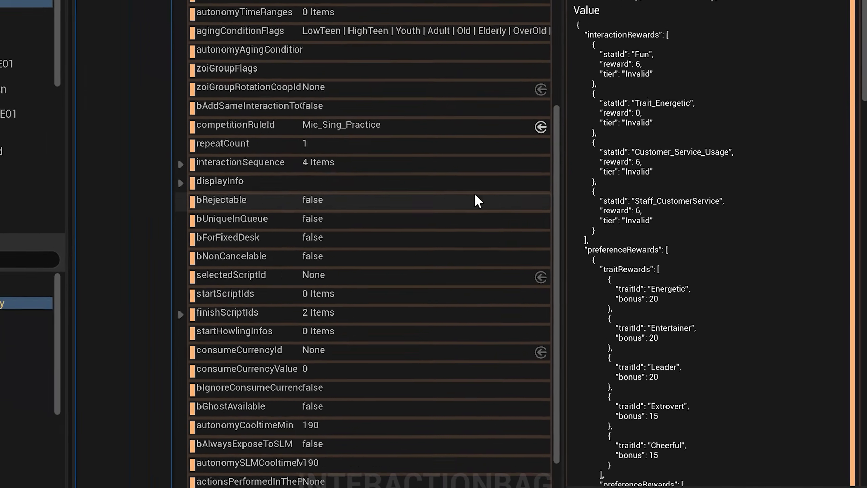
Step: Examine the CFP interaction Ids in the Interaction table and the fields of the CFP_AddMew10000_Bag entry
scroll(420, 184, "up", 3)
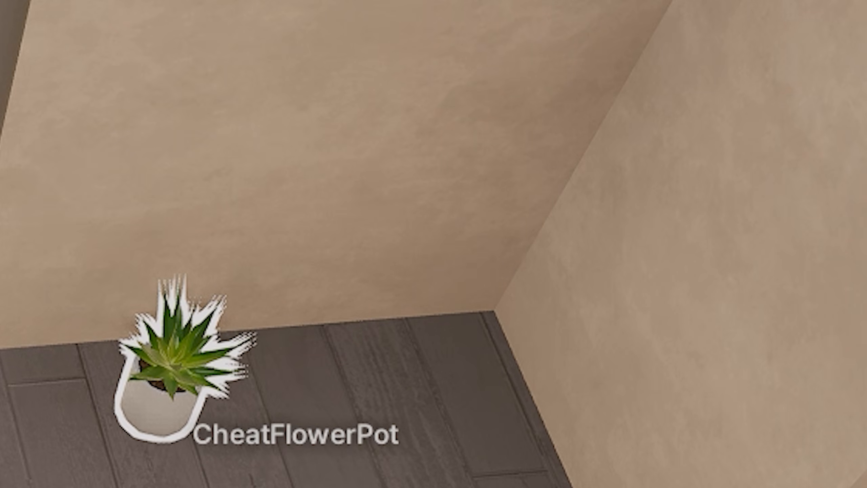
left_click(160, 390)
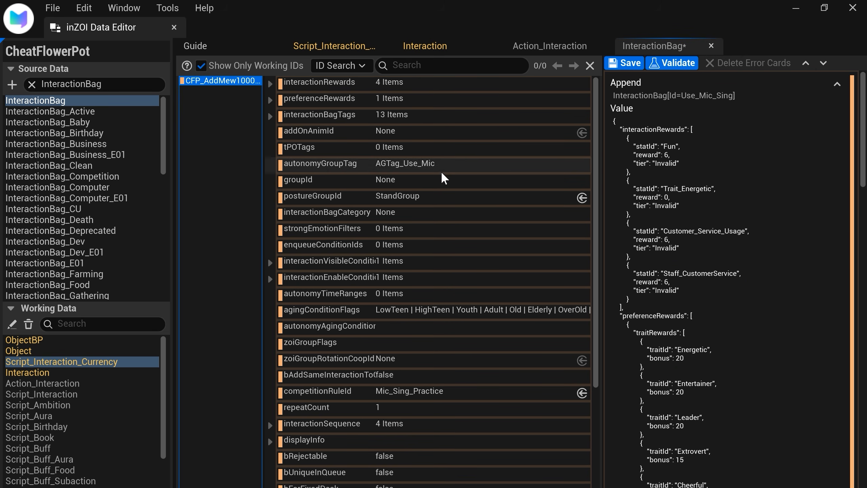
scroll(440, 189, "down", 3)
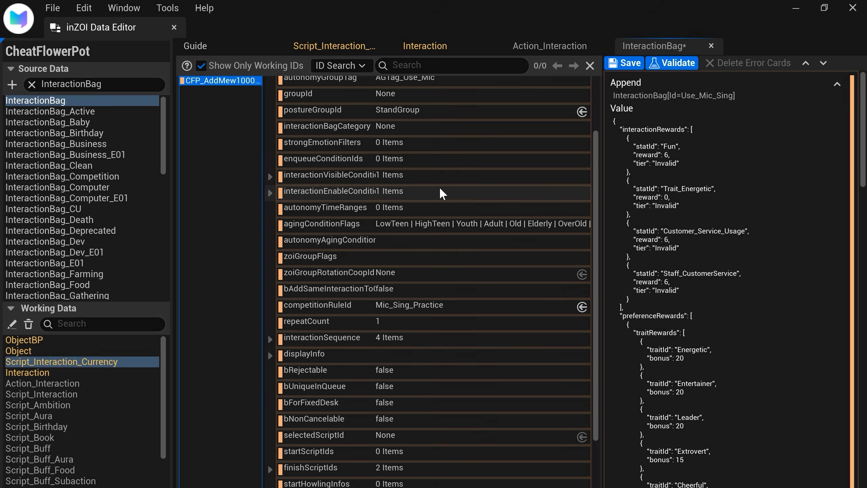
scroll(440, 193, "down", 2)
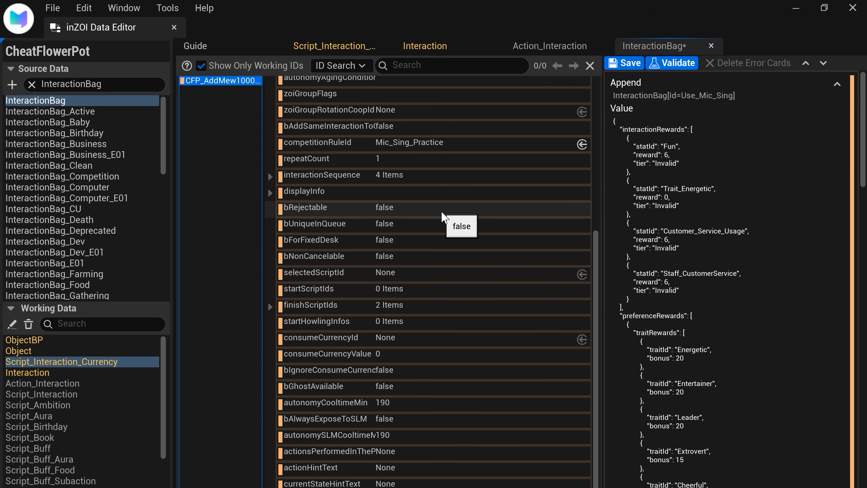
scroll(441, 210, "up", 2)
scroll(441, 210, "up", 1)
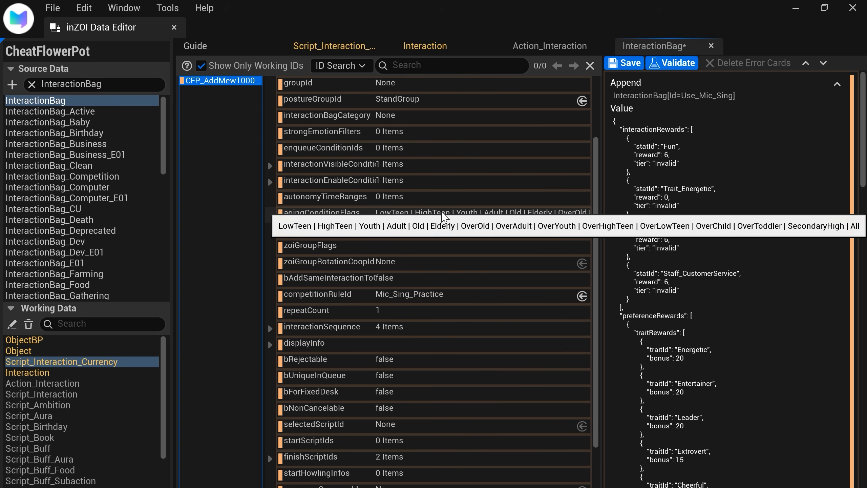
scroll(441, 210, "up", 2)
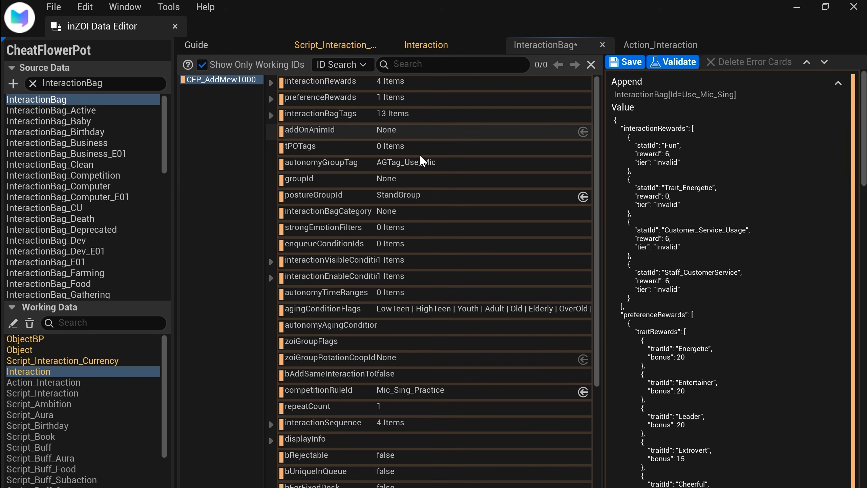
Step: Open the JSON patch of CFP_AddMew10000_Bag for editing and empty the interactionRewards array
scroll(389, 236, "down", 1)
left_click(667, 210)
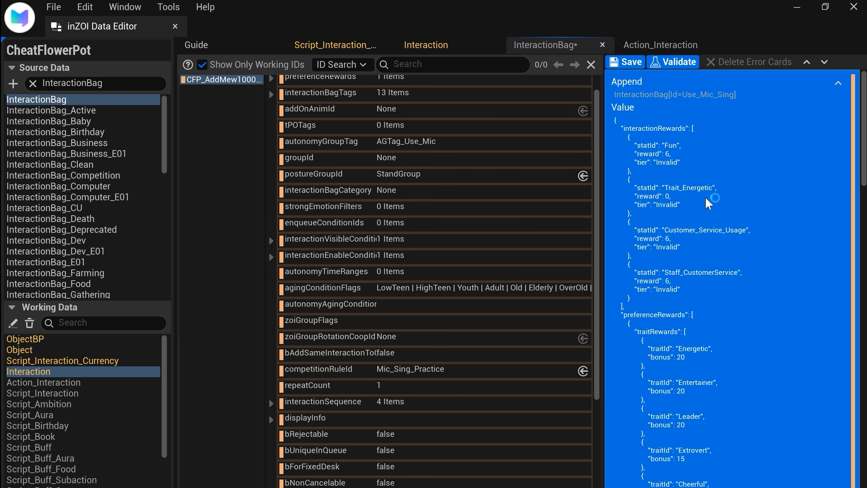
right_click(708, 203)
left_click(746, 274)
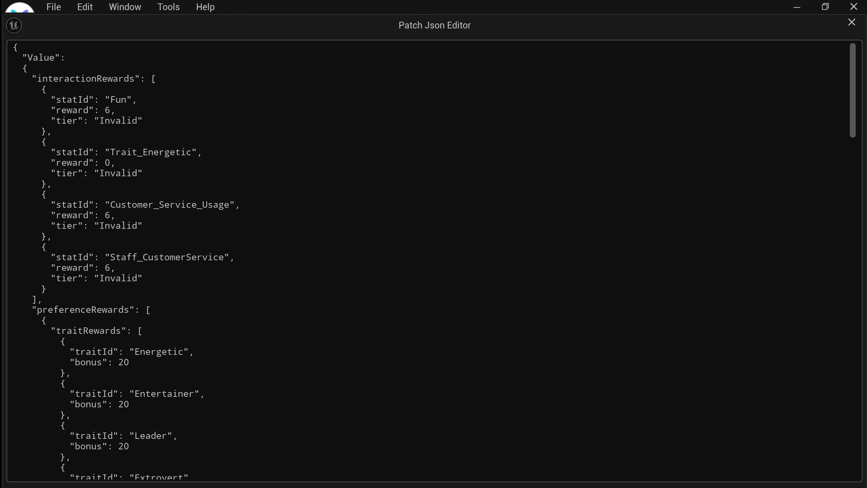
left_click_drag(14, 89, 47, 288)
key("BackSpace")
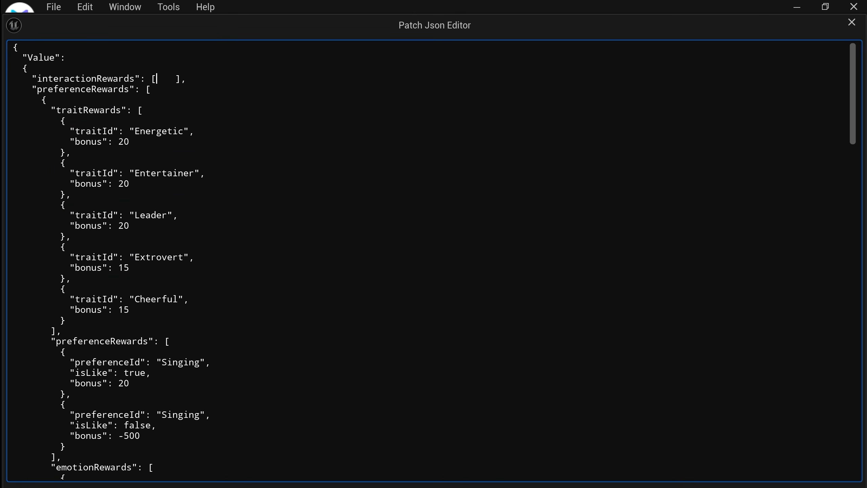
key("shift+Left")
key("shift+Left")
key("shift+Left")
key("shift+Left")
key("BackSpace")
Step: Delete the traitRewards block and the nested preferenceRewards entries inside the outer preferenceRewards array, closing that array right after its opening bracket
key("shift+Down")
key("shift+Down")
key("shift+Down")
key("shift+Down")
key("shift+Down")
key("shift+Down")
key("shift+Down")
key("shift+Down")
key("shift+Down")
key("shift+Down")
key("shift+Down")
key("shift+Down")
key("shift+Down")
key("shift+Down")
key("shift+Down")
key("shift+Down")
key("shift+Down")
key("shift+Down")
key("shift+Down")
key("shift+Down")
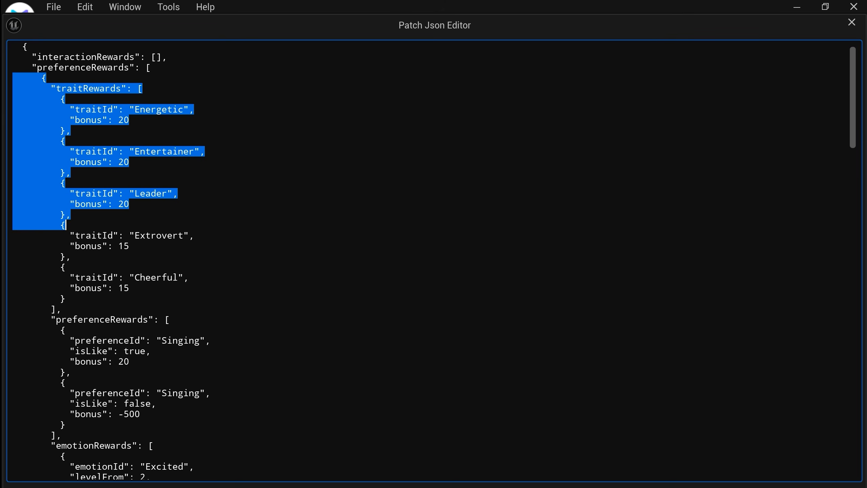
key("shift+Down")
key("shift+Down")
key("shift+Down")
key("shift+Down")
key("shift+Down")
key("shift+Down")
key("shift+Down")
key("shift+Down")
key("shift+Down")
key("shift+Down")
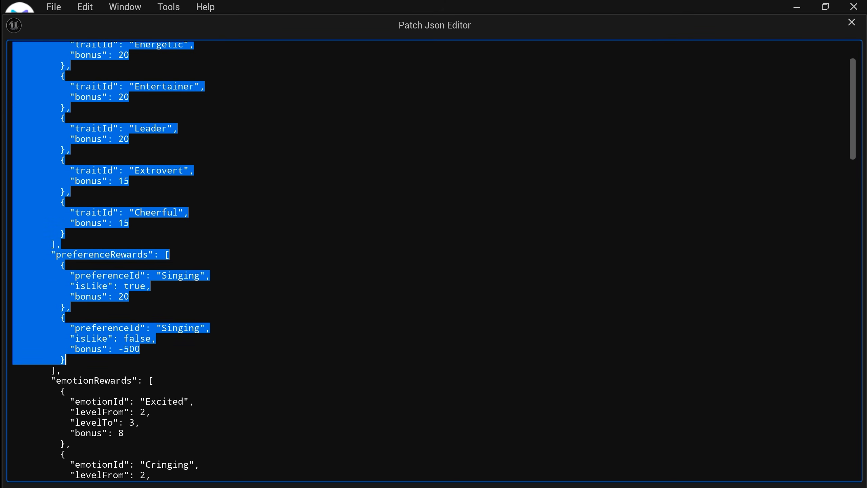
key("BackSpace")
key("shift+Left")
key("shift+Left")
key("shift+Left")
key("shift+Left")
key("shift+Left")
key("shift+Left")
key("shift+Left")
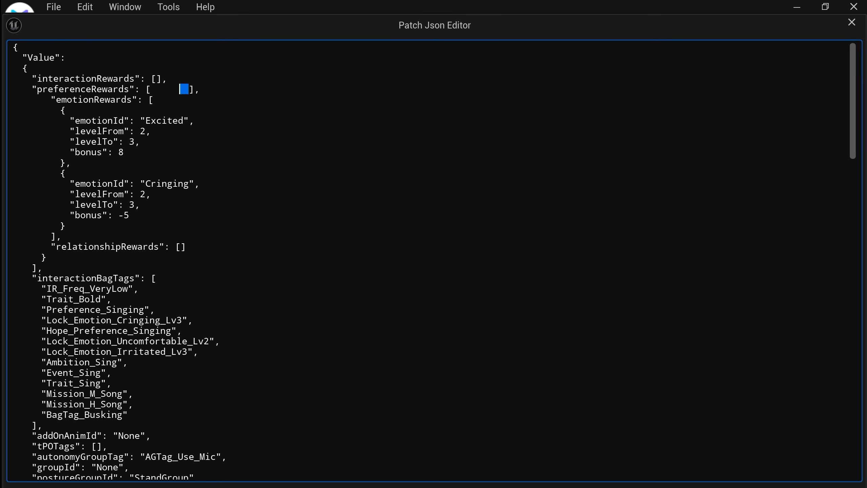
key("BackSpace")
Step: Remove the leftover emotionRewards and relationshipRewards blocks with their stray closing brackets below the empty preferenceRewards array
left_click_drag(12, 100, 89, 236)
key("BackSpace")
key("BackSpace")
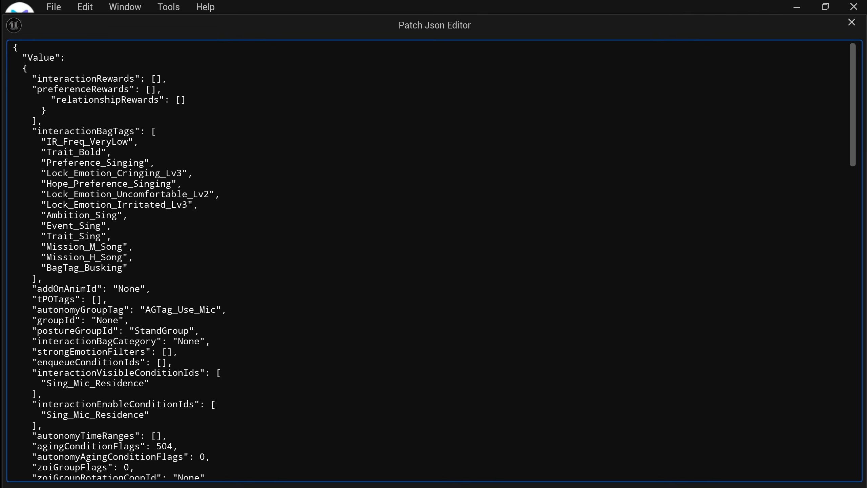
left_click_drag(43, 121, 13, 100)
key("BackSpace")
key("BackSpace")
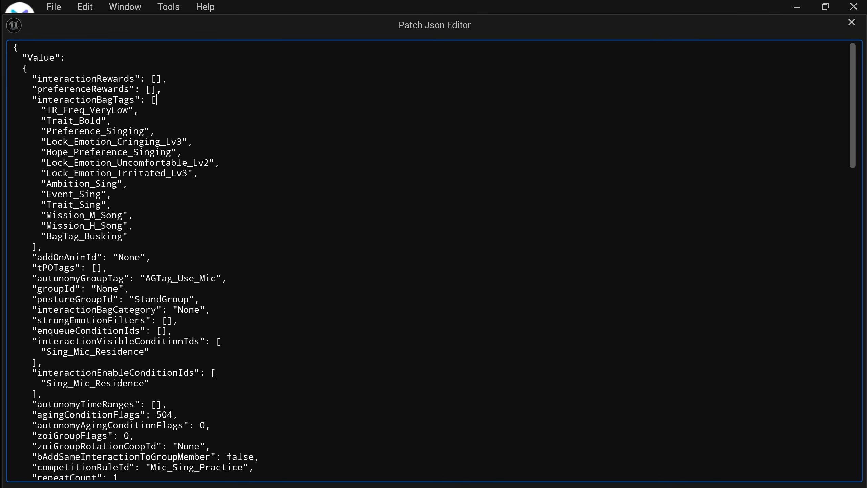
Step: Delete all tags from the interactionBagTags array, leaving its brackets empty
key("shift+Down")
key("shift+Down")
key("shift+Down")
key("shift+Down")
key("shift+Down")
key("shift+Down")
key("shift+Down")
key("shift+Down")
key("shift+Down")
key("shift+Down")
key("shift+Down")
key("shift+Down")
key("shift+Down")
key("Delete")
key("Delete")
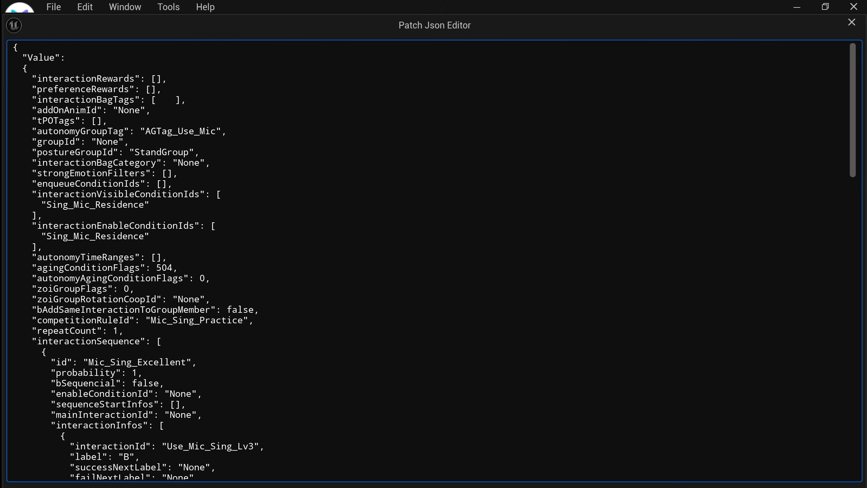
key("ctrl+shift+Right")
key("Delete")
key("shift+Right")
Step: Set autonomyGroupTag to None
double_click(129, 111)
key("ctrl+c")
double_click(181, 131)
key("ctrl+v")
Step: Empty the interactionEnableConditionIds array and set competitionRuleId to None
scroll(434, 260, "down", 1)
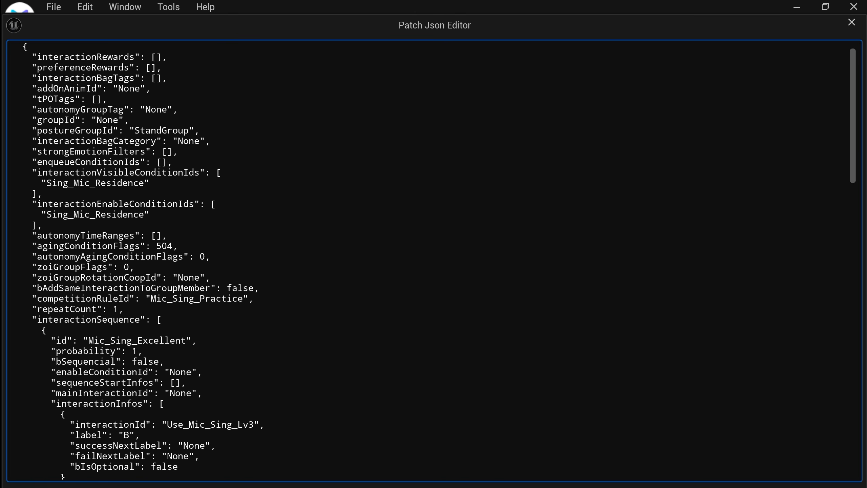
key("shift+Down")
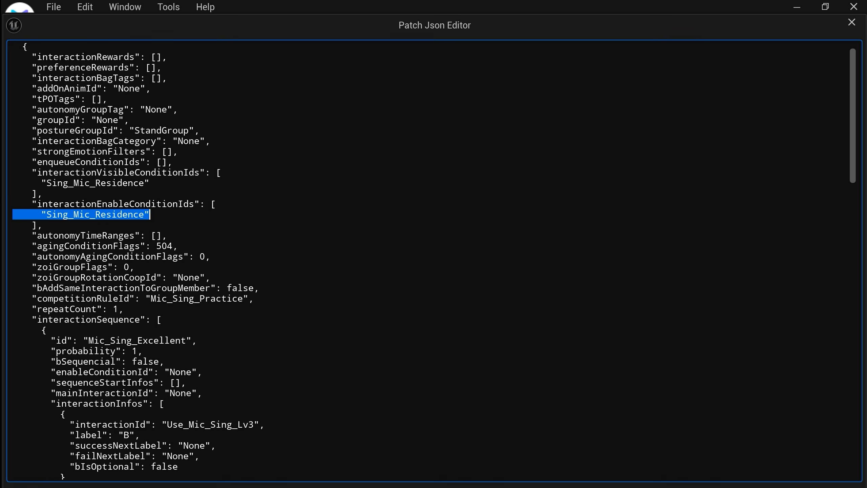
key("Delete")
key("Delete")
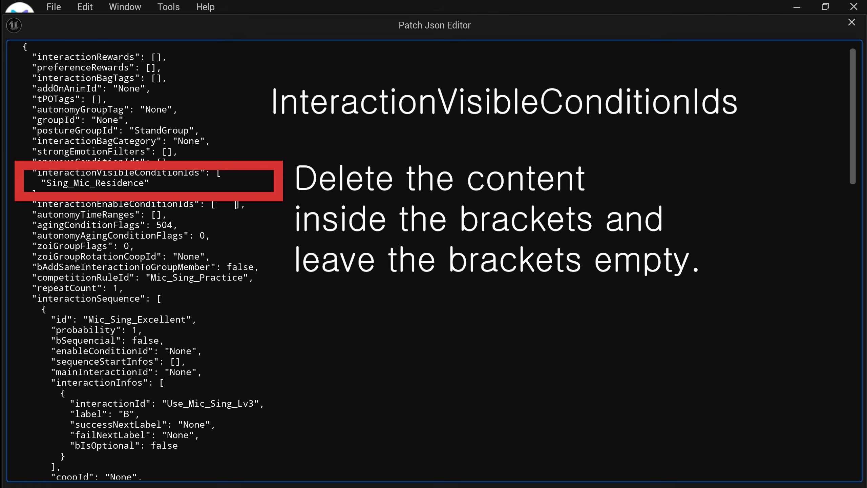
key("ctrl+shift+Left")
key("shift+Right")
key("Delete")
double_click(204, 277)
type("None")
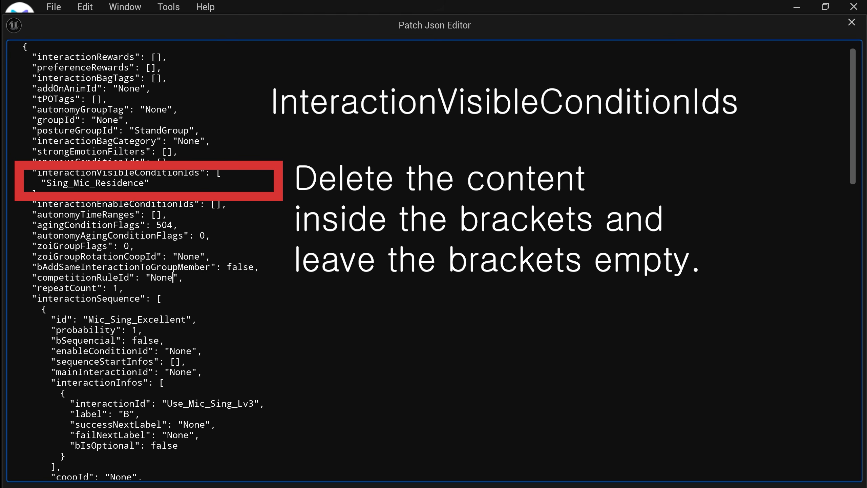
Step: Change the id of the first interactionSequence entry to CFP_AddMew10000_Sequence
scroll(431, 260, "down", 2)
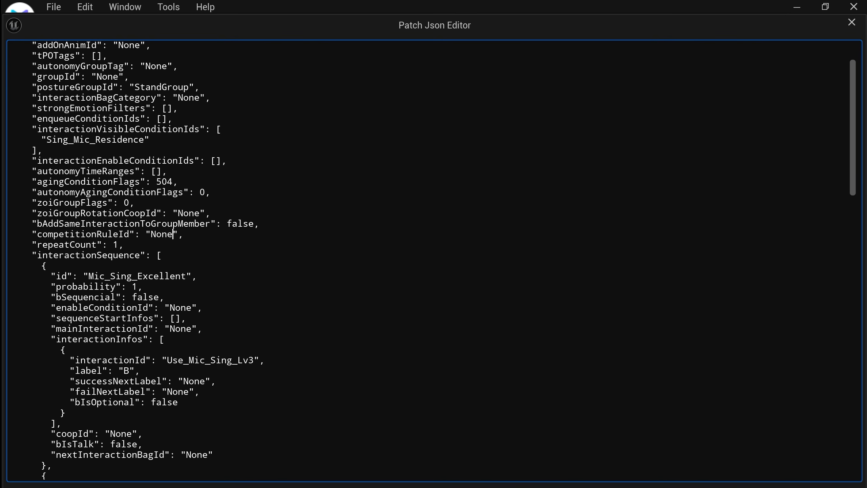
scroll(431, 260, "down", 2)
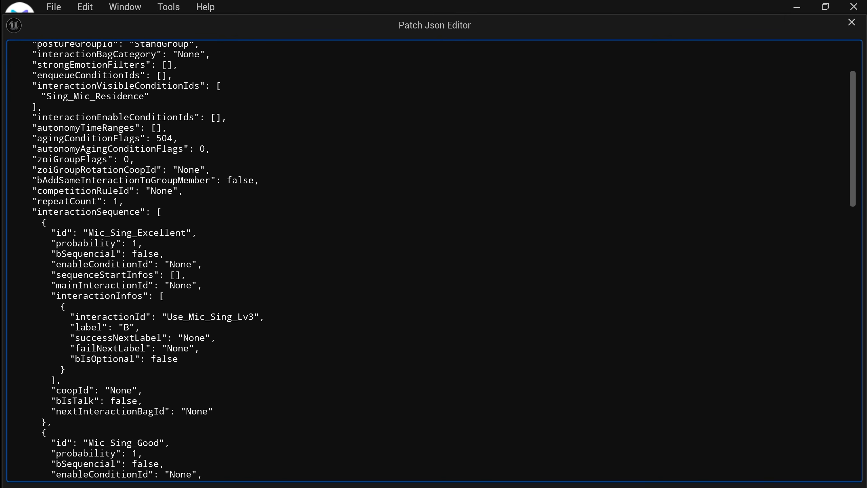
double_click(89, 211)
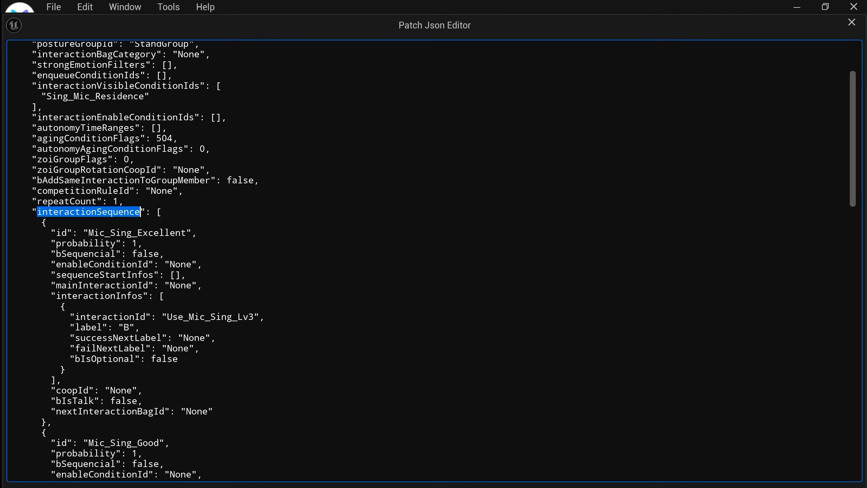
double_click(211, 317)
double_click(124, 316)
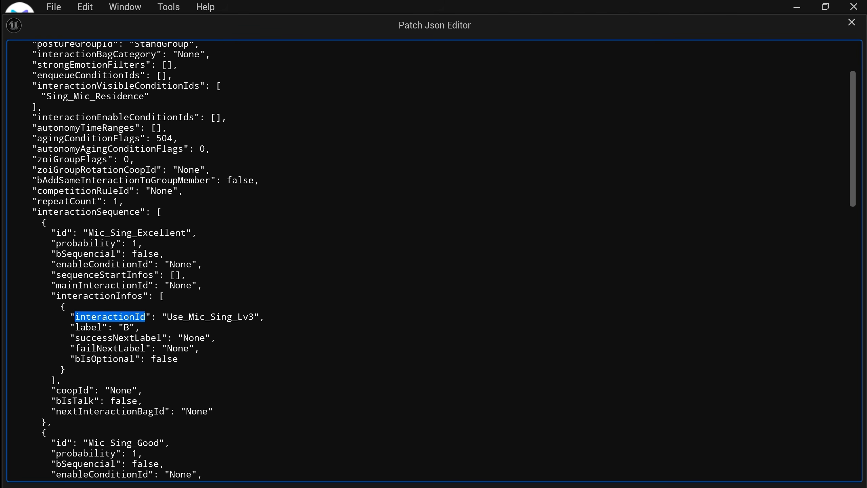
double_click(136, 233)
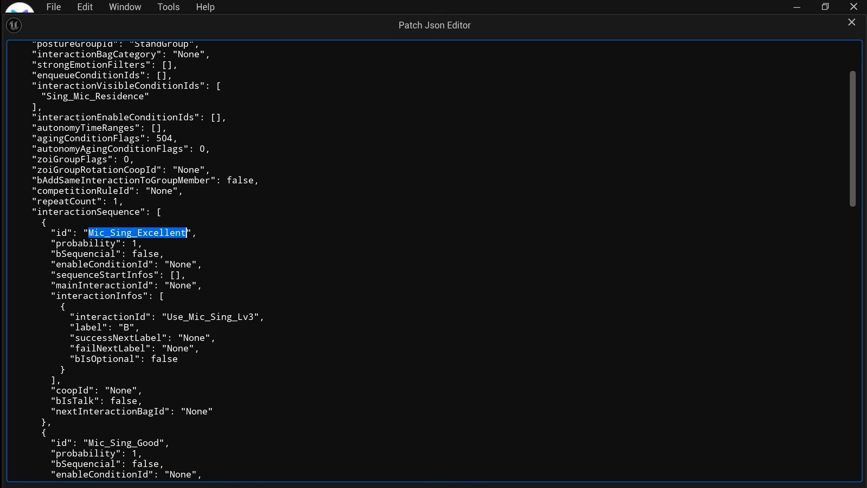
type("CFP_Ad")
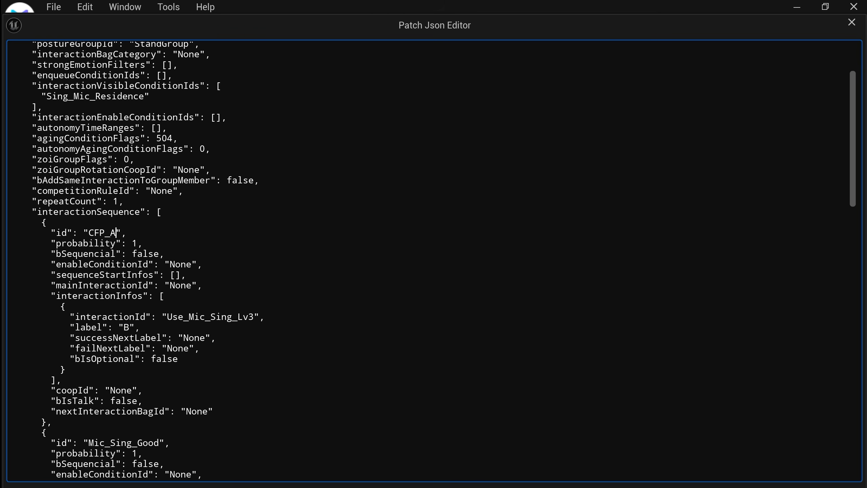
type("dMew10000_Seu")
key("BackSpace")
type("quen")
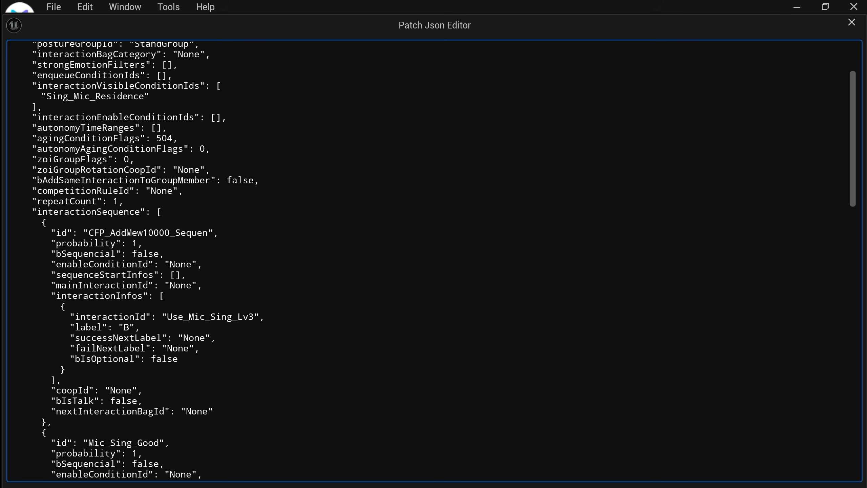
type("ce")
Step: Set the first entry's interactionId to CFP_AddMew10000_Interaction and its label to A
double_click(210, 317)
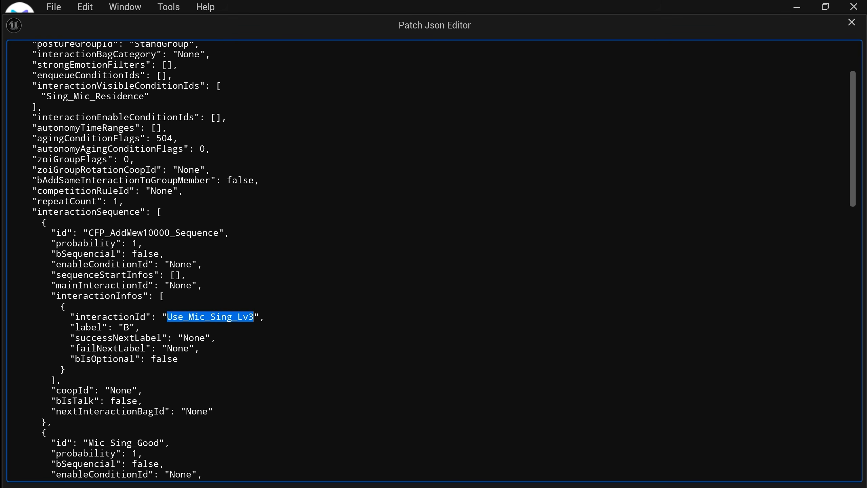
type("CFP_Add")
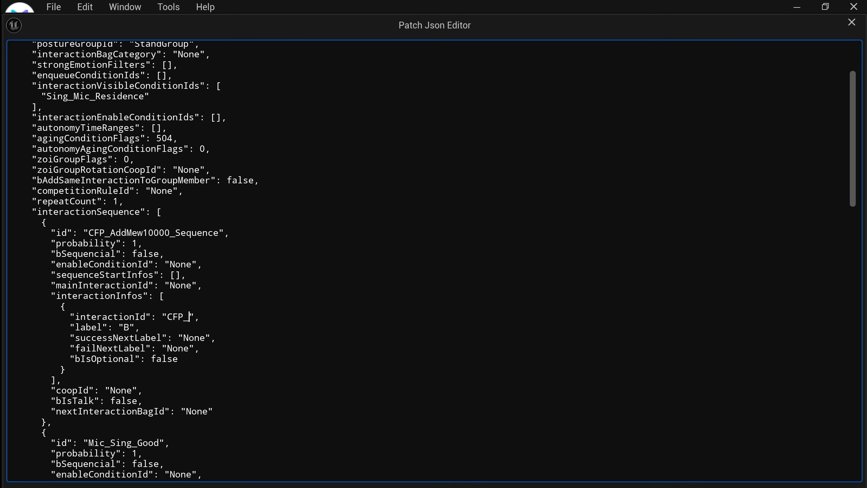
type("Mew10000_Interaction")
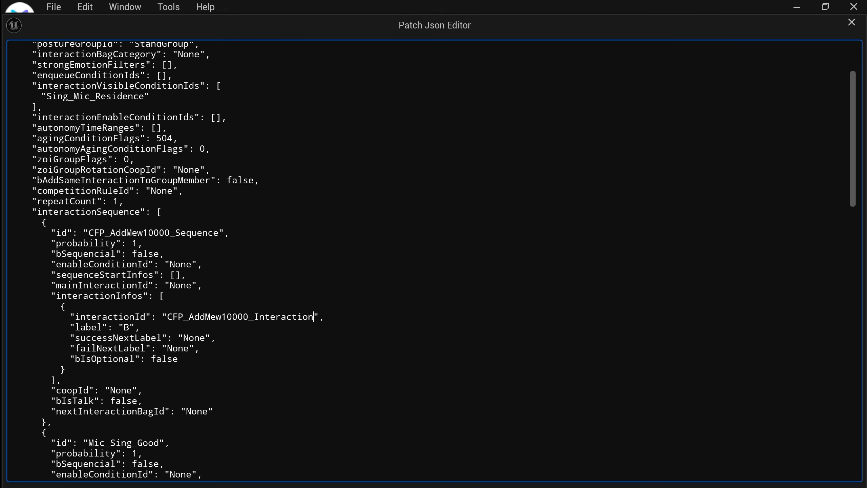
key("shift+Right")
type("A")
Step: Delete the interactionSequence entries that follow the first one, starting with Mic_Sing_Good
scroll(434, 259, "down", 2)
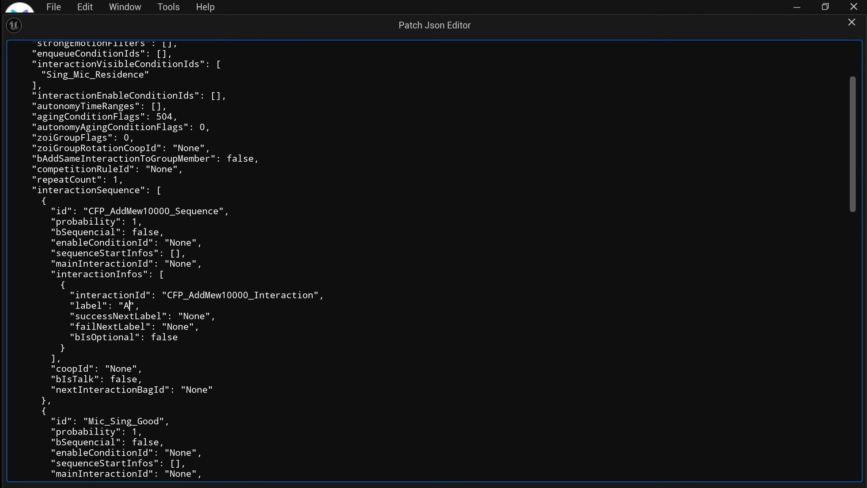
scroll(433, 259, "down", 2)
scroll(434, 259, "down", 2)
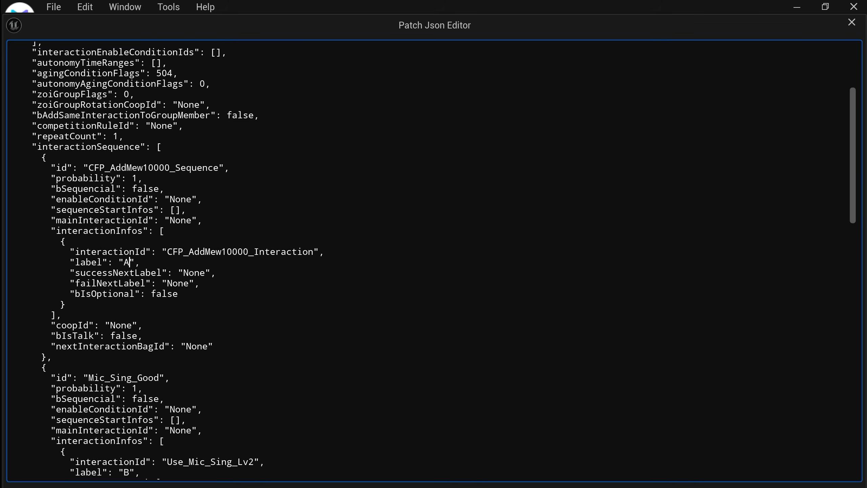
scroll(434, 259, "down", 2)
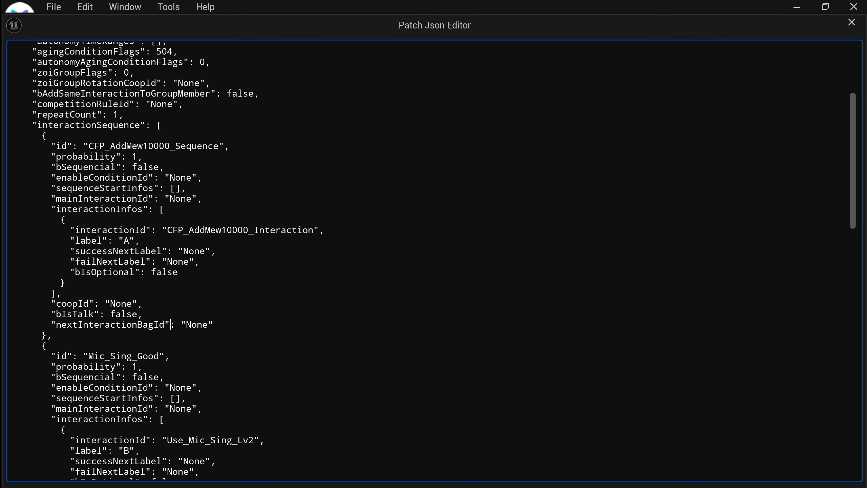
scroll(433, 259, "down", 2)
scroll(433, 259, "down", 2)
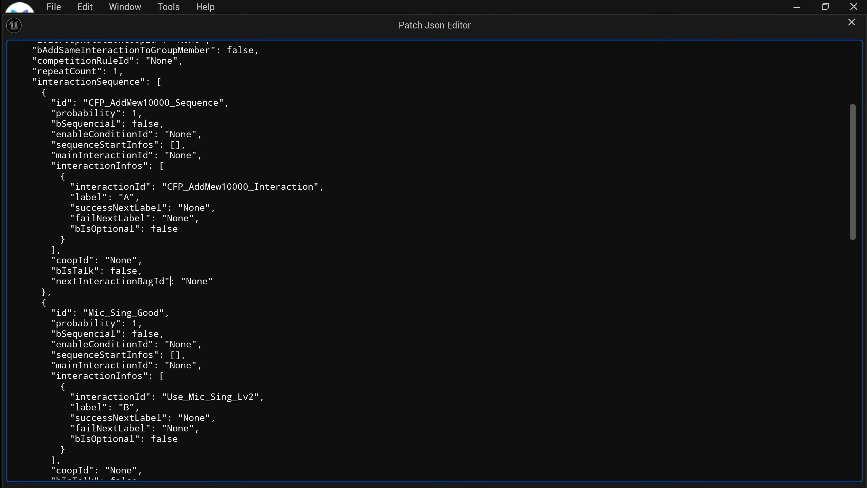
scroll(433, 259, "down", 2)
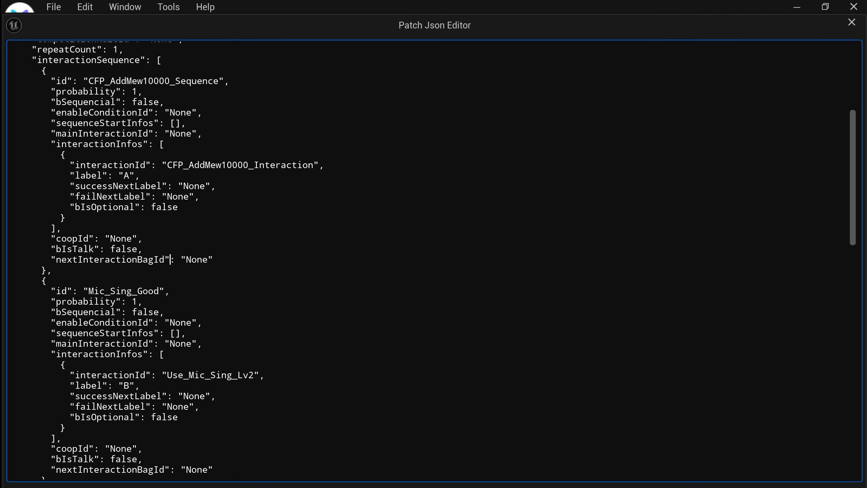
left_click_drag(47, 271, 178, 338)
scroll(164, 292, "down", 8)
scroll(55, 316, "down", 12)
scroll(145, 274, "down", 15)
scroll(136, 277, "down", 10)
scroll(178, 340, "down", 2)
key("BackSpace")
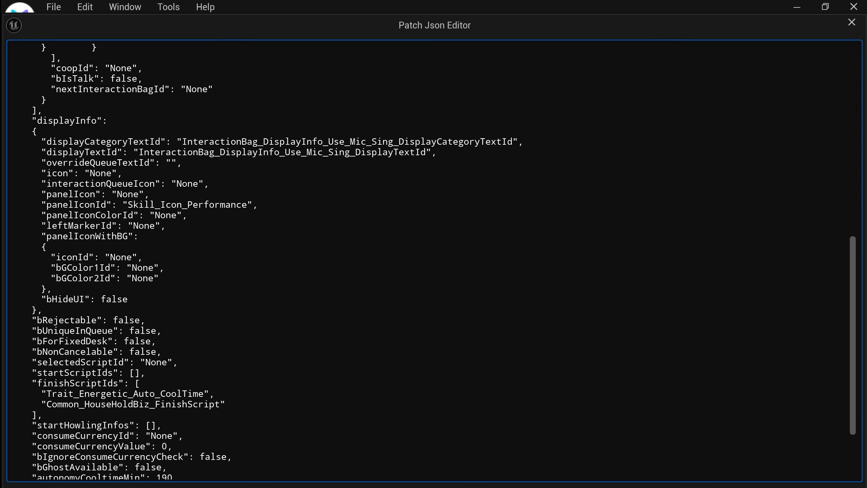
Step: Remove the leftover coopId, bIsTalk and nextInteractionBagId lines after the first entry and tidy the closing brackets before displayInfo
scroll(433, 260, "up", 5)
key("BackSpace")
key("BackSpace")
key("BackSpace")
key("BackSpace")
key("BackSpace")
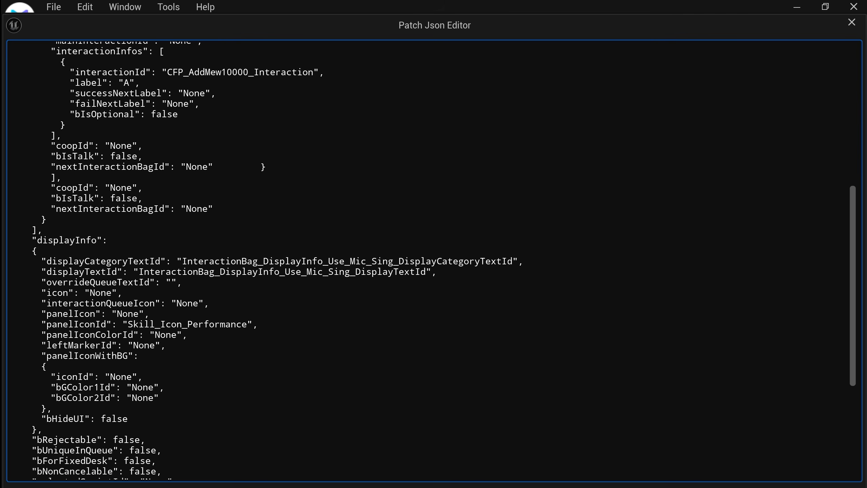
key("Return")
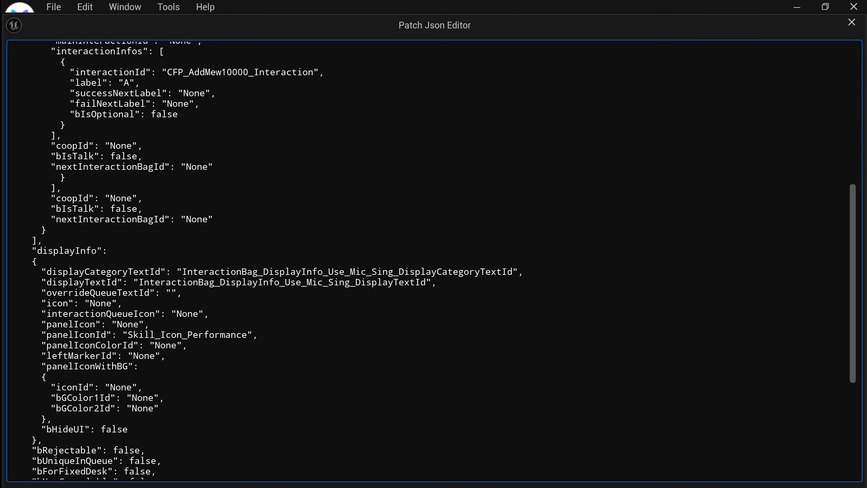
key("BackSpace")
key("BackSpace")
left_click_drag(43, 241, 6, 199)
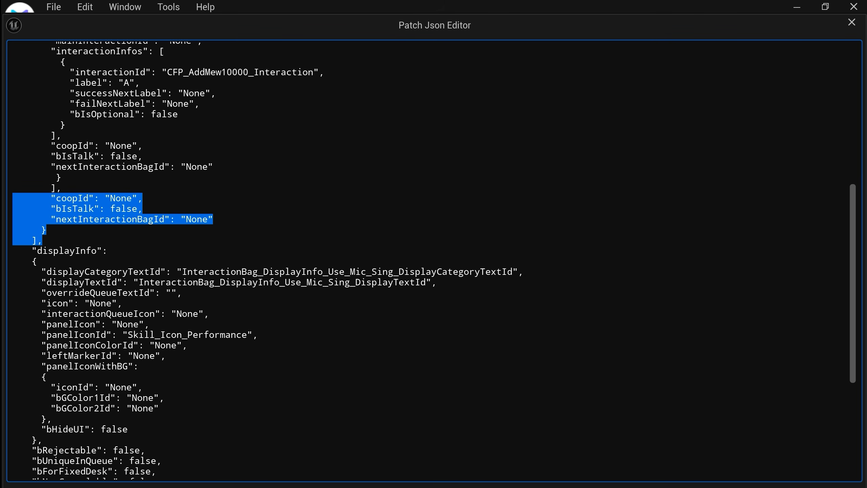
key("BackSpace")
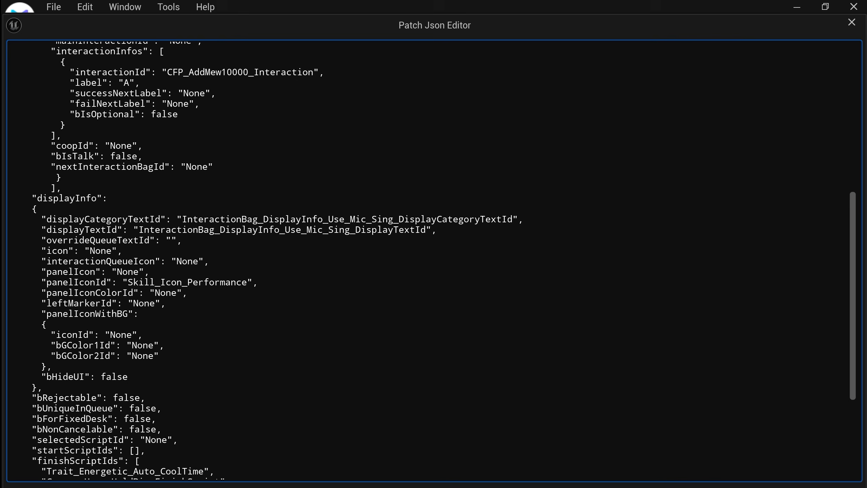
Step: Set panelIconId in displayInfo to None
scroll(433, 260, "up", 5)
scroll(433, 259, "down", 5)
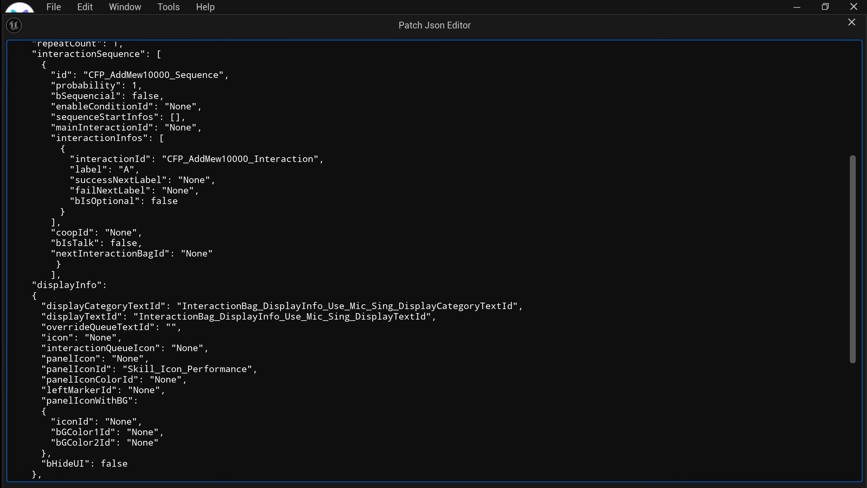
double_click(103, 219)
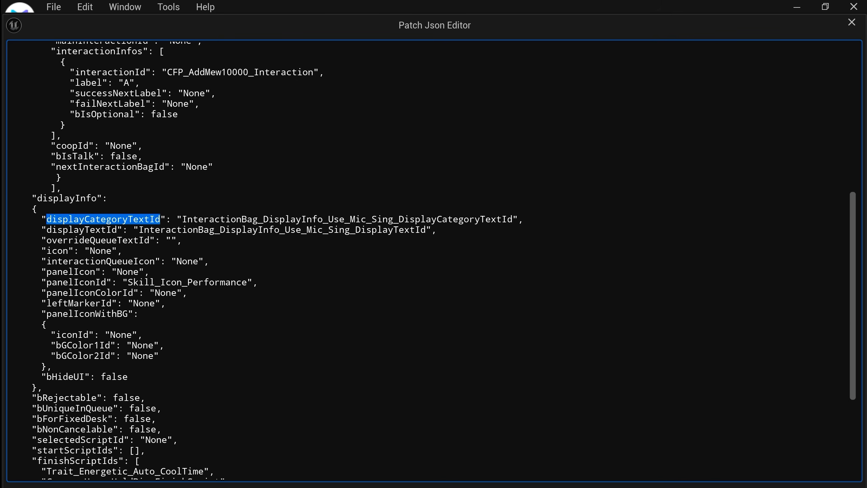
double_click(101, 230)
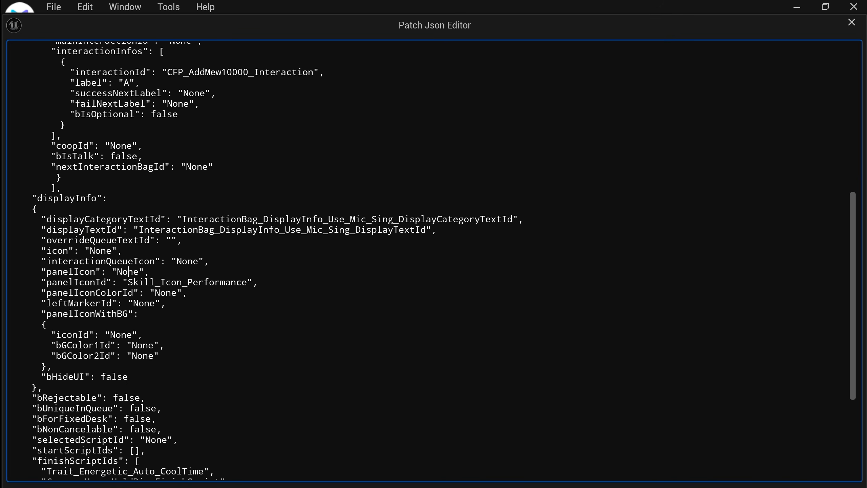
left_click_drag(128, 282, 247, 282)
type("None")
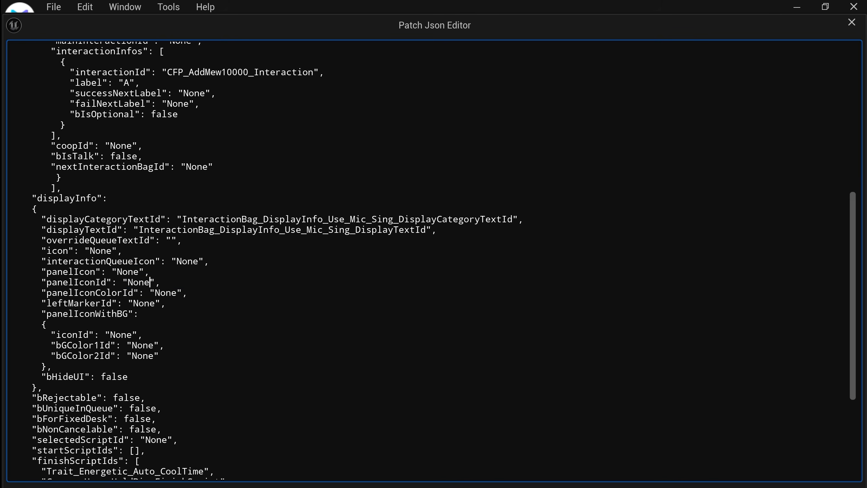
Step: Delete both scripts from the finishScriptIds array, leaving its brackets empty
scroll(434, 259, "down", 5)
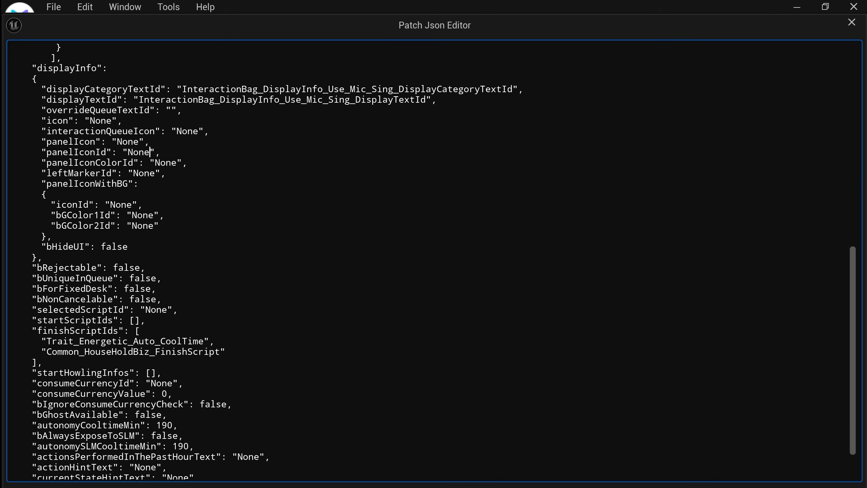
scroll(433, 259, "down", 1)
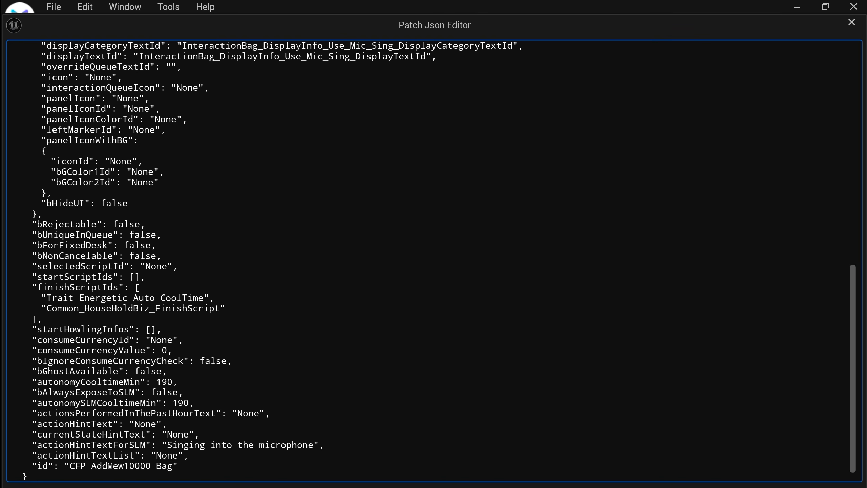
scroll(433, 259, "down", 1)
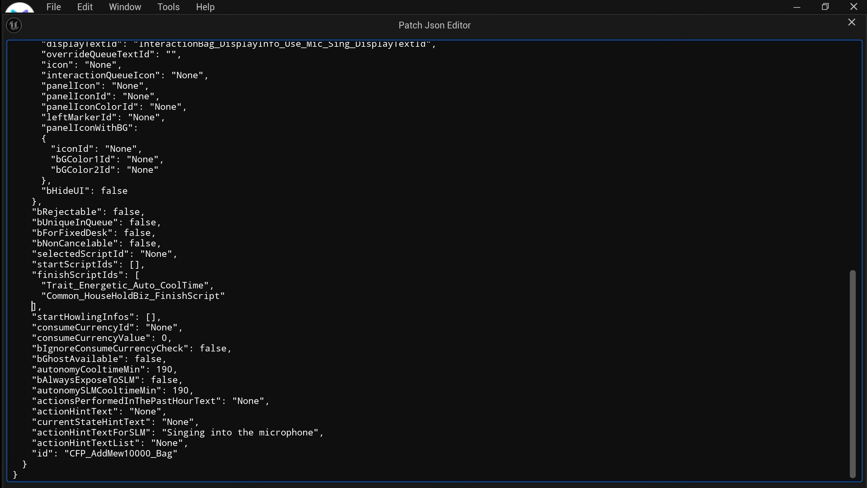
key("shift+Up")
key("shift+Home")
key("shift+Up")
key("BackSpace")
key("BackSpace")
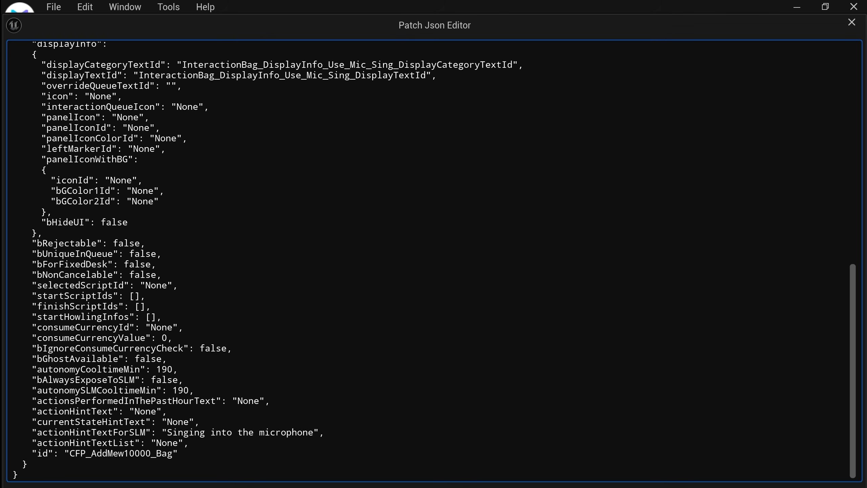
Step: Set autonomyCooltimeMin and autonomySLMCooltimeMin to 0
double_click(164, 369)
type("0")
double_click(181, 390)
type("0")
Step: Replace the actionHintTextForSLM value with None
double_click(114, 432)
left_click_drag(166, 433, 313, 432)
type("None")
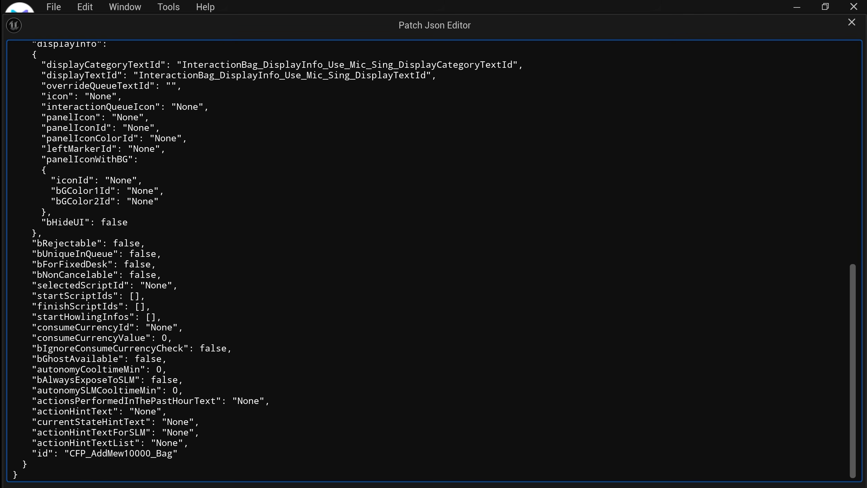
Step: Check the two display text ids in displayInfo and commit the edited JSON of the interaction bag
scroll(434, 260, "up", 8)
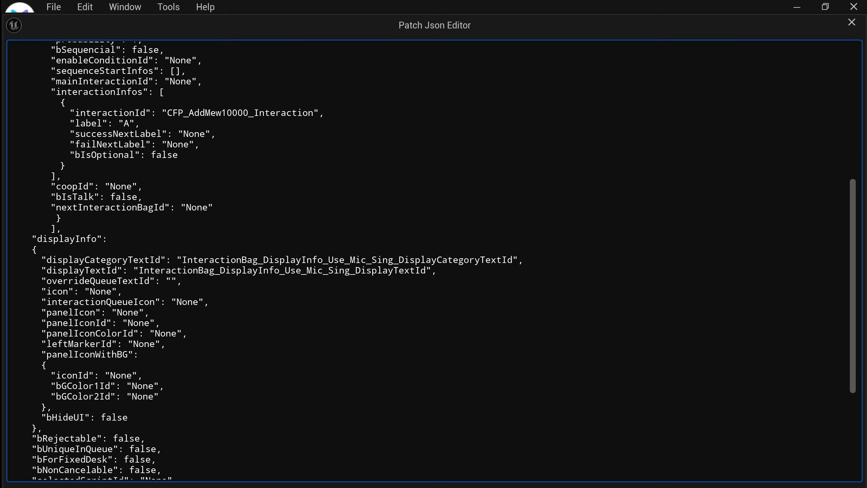
double_click(82, 271)
double_click(103, 260)
left_click_drag(439, 270, 5, 260)
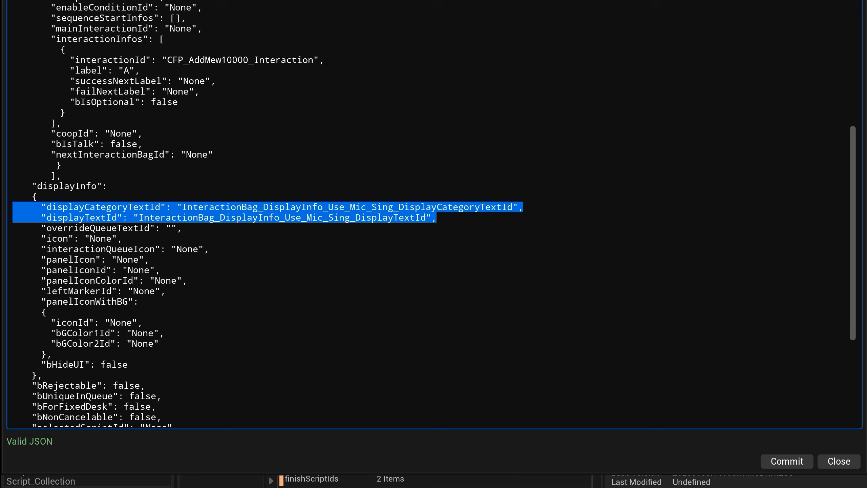
left_click(783, 462)
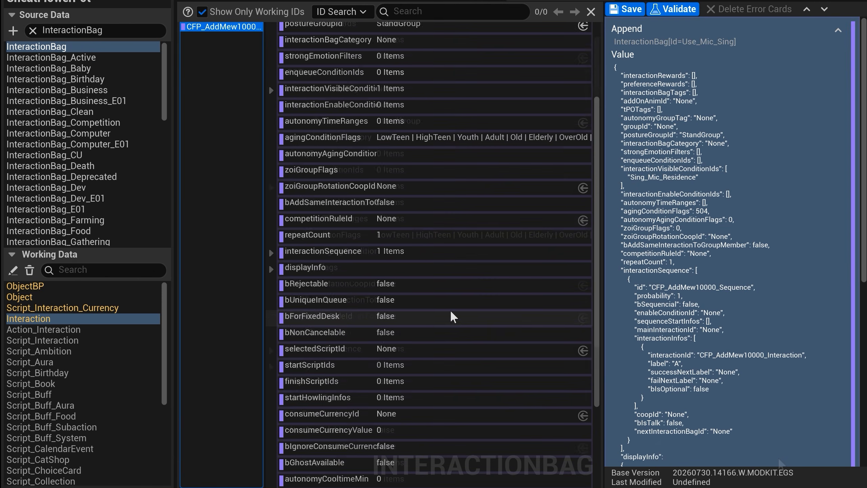
Step: Expand displayInfo in CFP_AddMew10000_Bag and open the mod string table for displayTextId, then for displayCategoryTextId
left_click(342, 269)
scroll(343, 273, "down", 3)
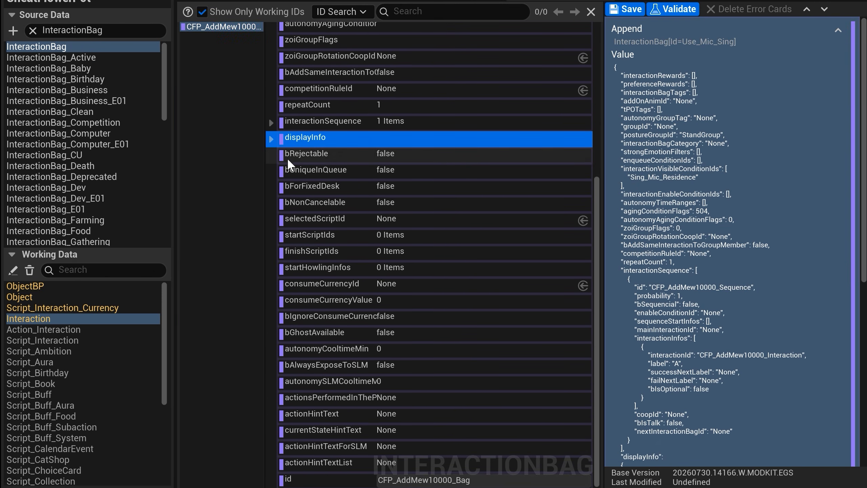
left_click(271, 138)
left_click(449, 159)
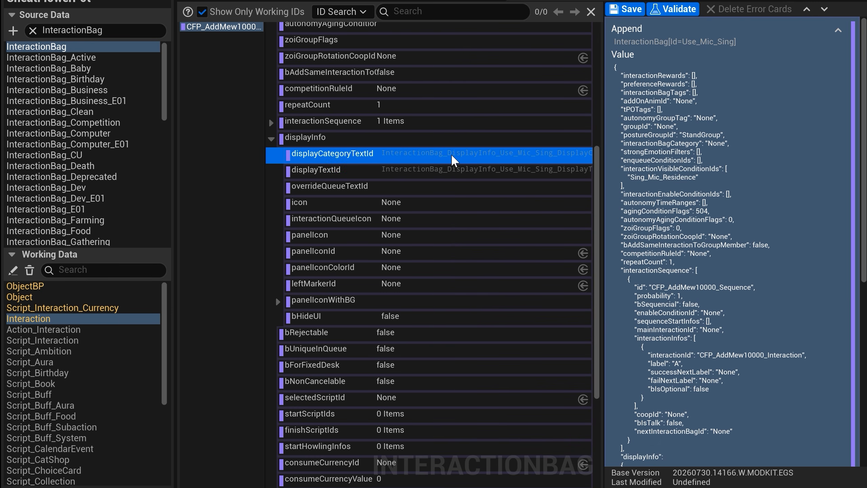
left_click(460, 171)
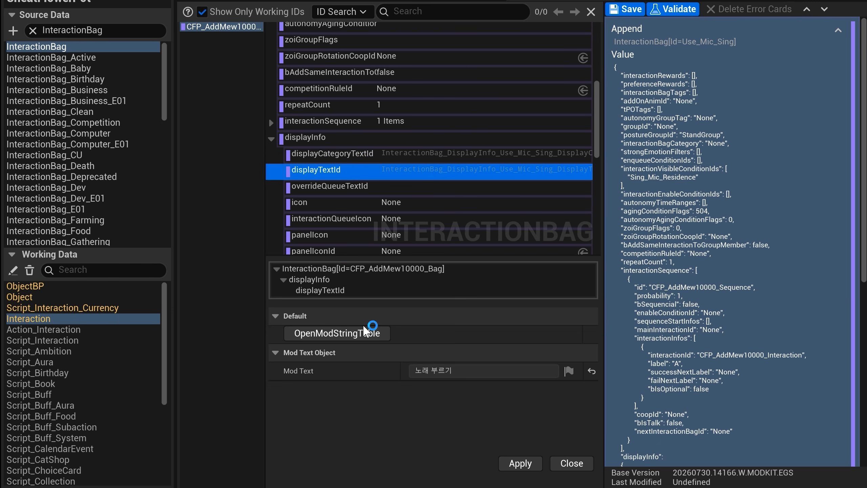
left_click(367, 332)
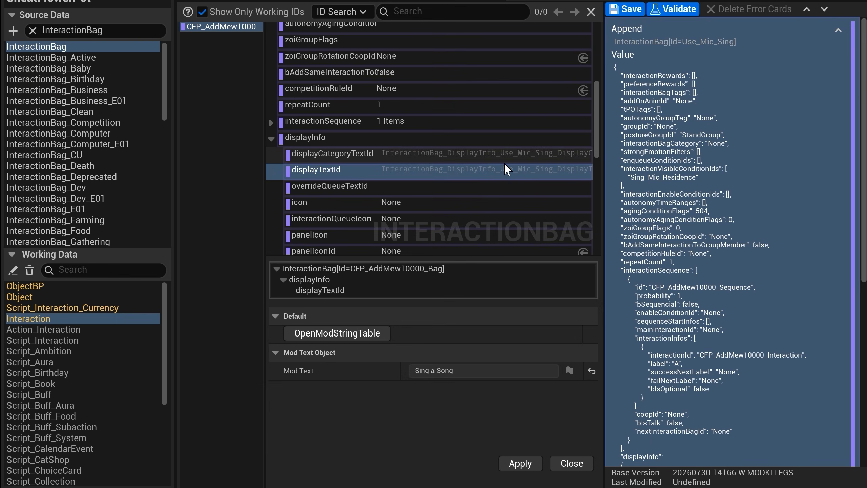
left_click(503, 160)
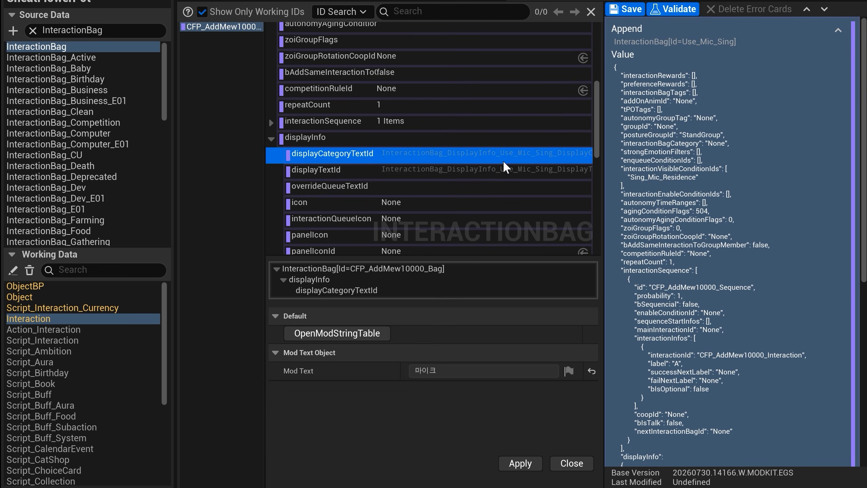
left_click(359, 333)
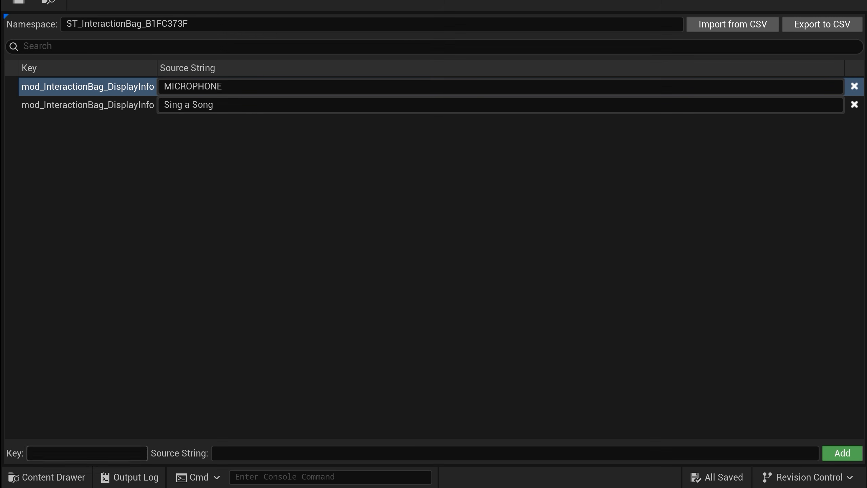
Step: Begin the key of a new string table entry with mod_InteractionBag_DisplayInfo
type("mod_InteractionBag_D")
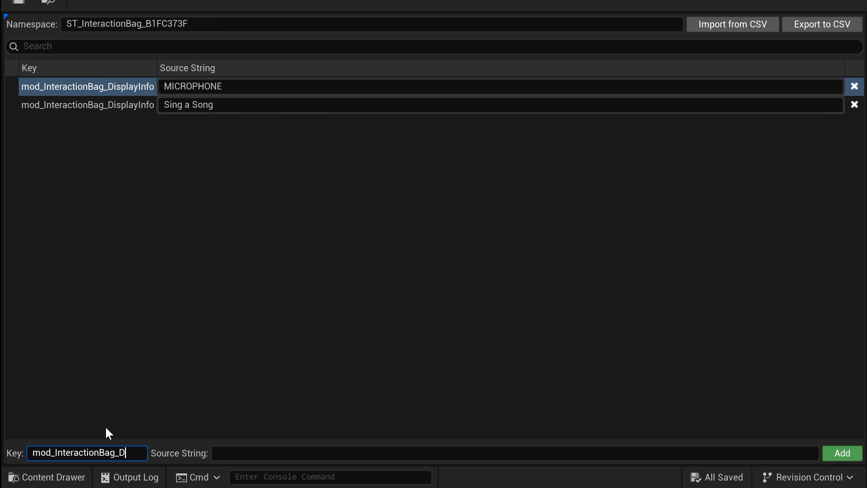
type("isplay")
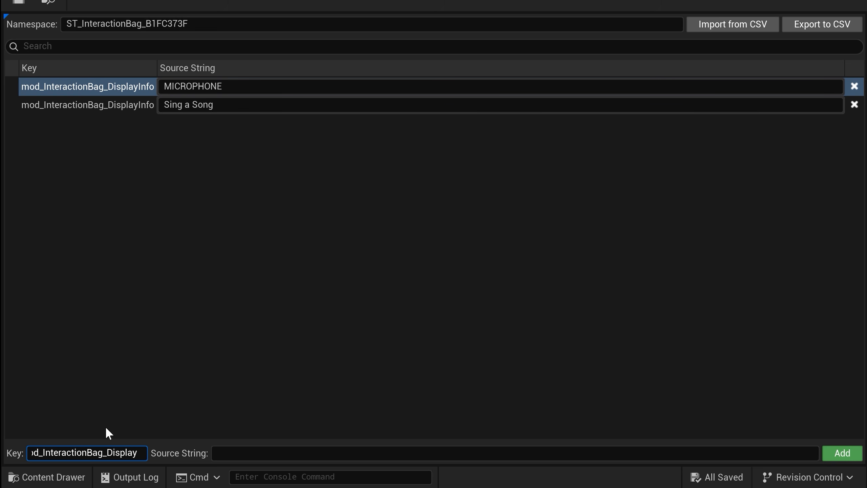
type("Info")
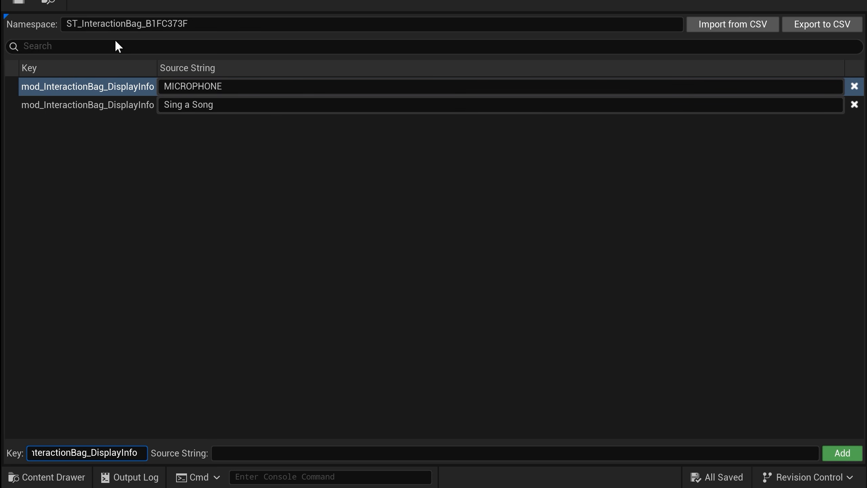
Step: Widen the Key column to read the existing keys in full and complete the new key with _CFP_DisplayCategoryTextId
left_click_drag(156, 68, 363, 64)
left_click(144, 453)
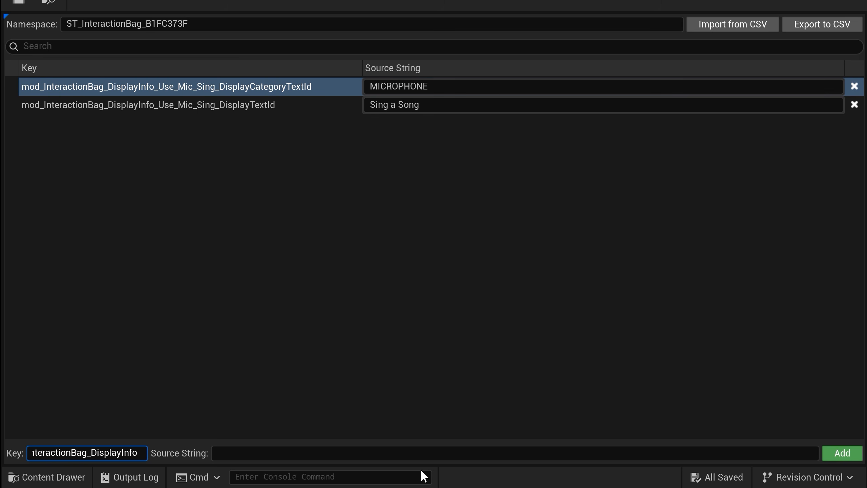
type("_CFP")
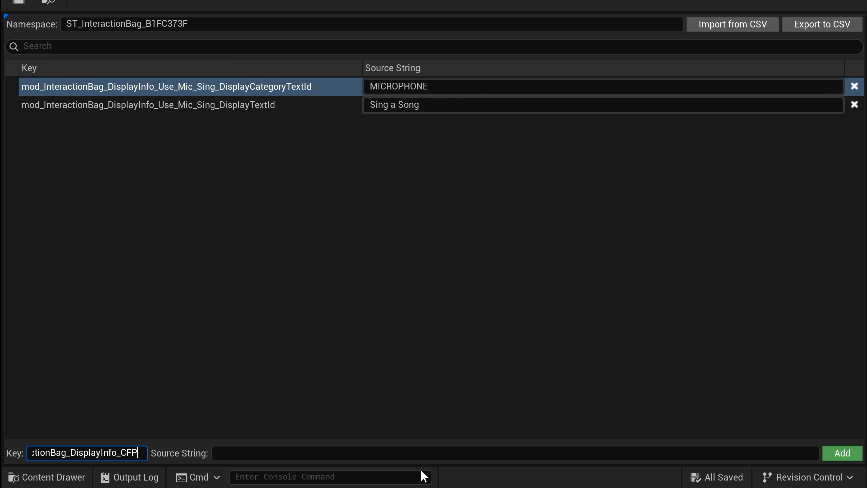
type("_Displa")
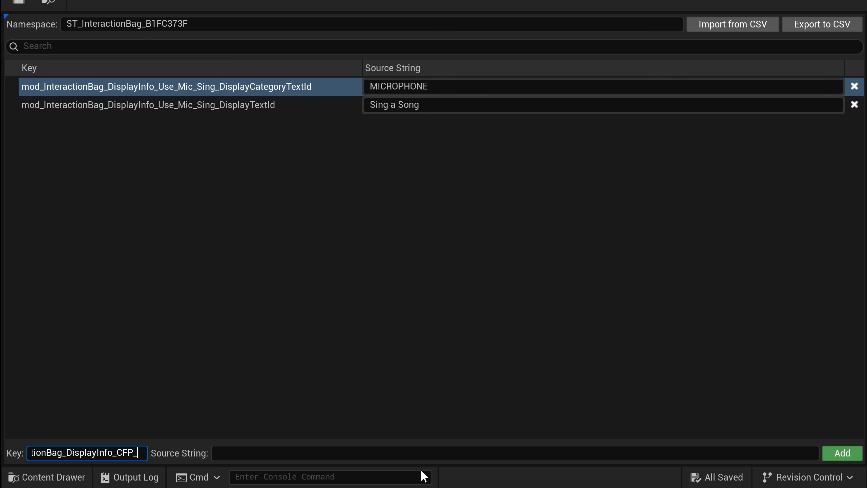
type("y")
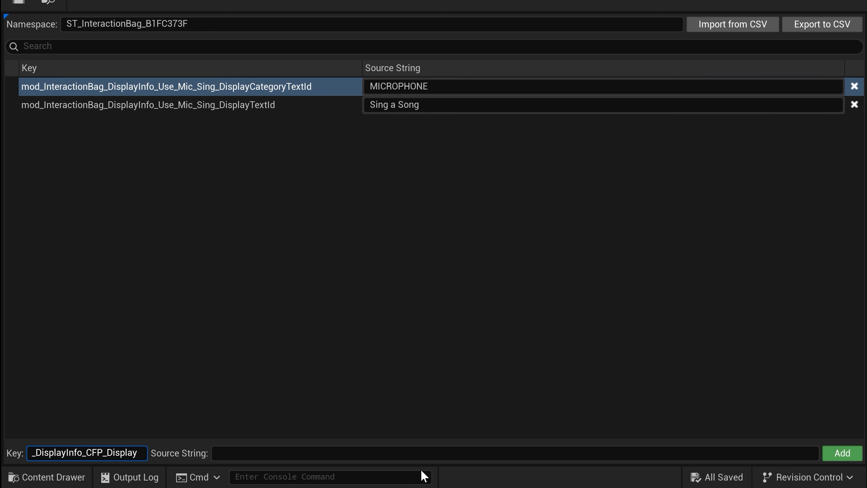
type("Category")
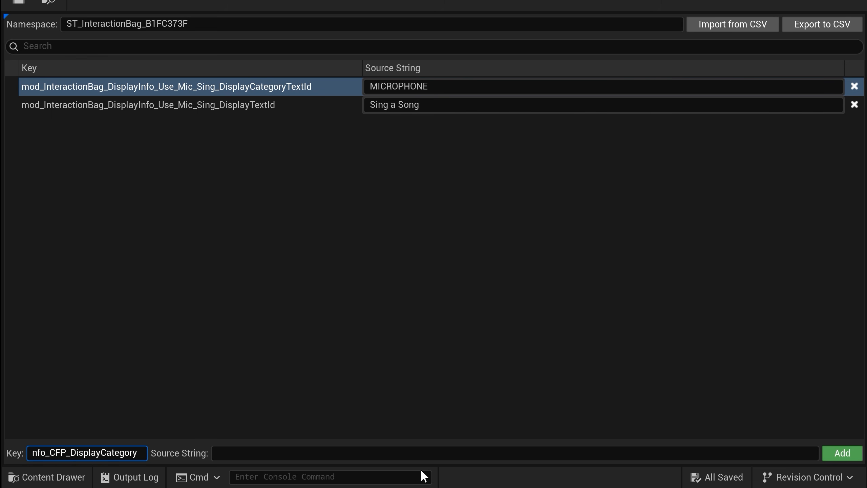
type("TextId")
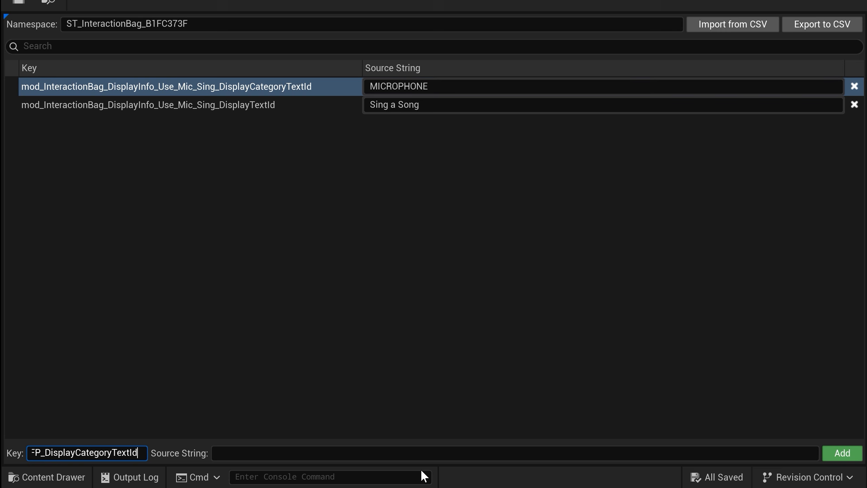
Step: Give the category key the source string Show Me The Money, copy the key and add the entry to the table
key("Tab")
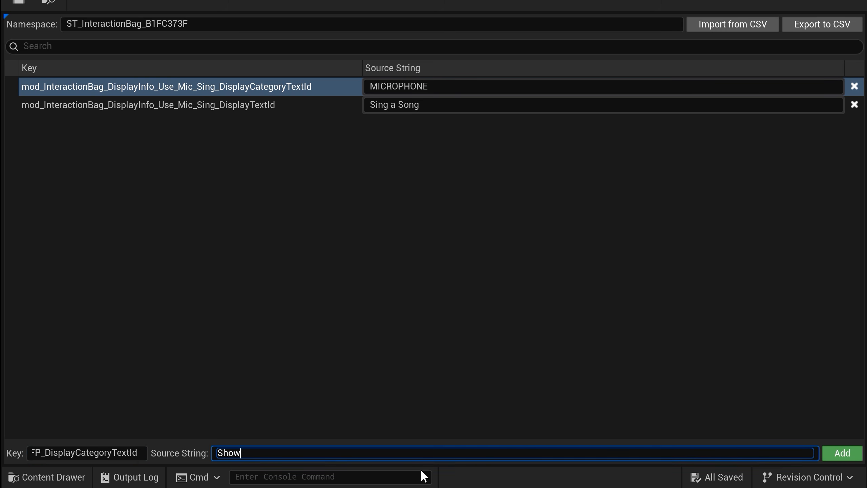
type("Show Me The Money")
left_click(86, 453)
key("ctrl+c")
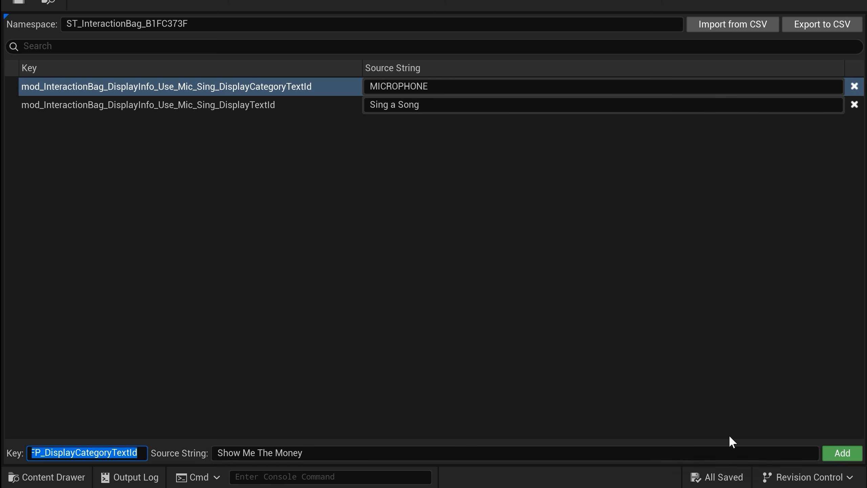
left_click(842, 453)
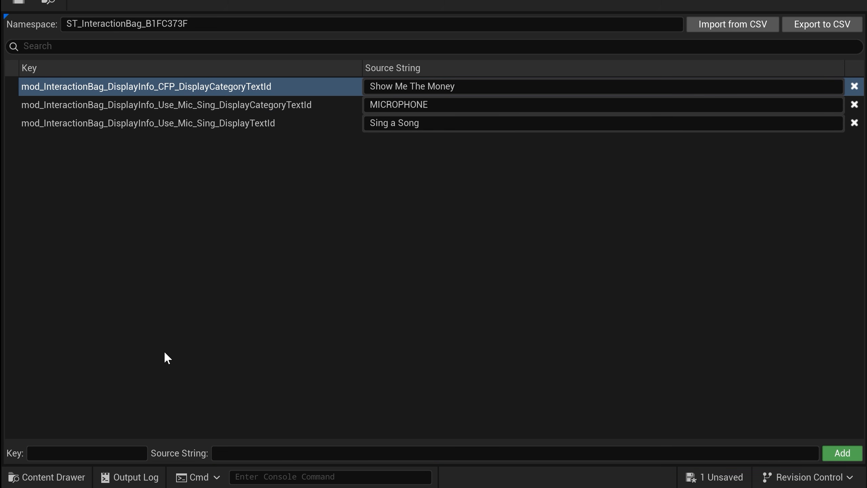
Step: Reuse the copied category key for a new entry and shorten it to mod_InteractionBag_DisplayInfo_CFP_DisplayTextId
left_click(85, 453)
key("ctrl+v")
left_click_drag(81, 453, 136, 453)
left_click(107, 453)
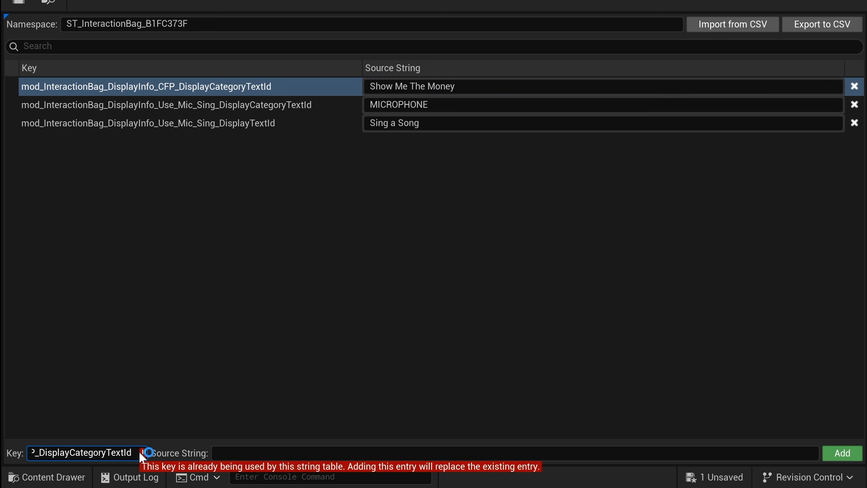
key("BackSpace")
key("BackSpace")
key("BackSpace")
key("BackSpace")
key("BackSpace")
key("BackSpace")
key("BackSpace")
key("BackSpace")
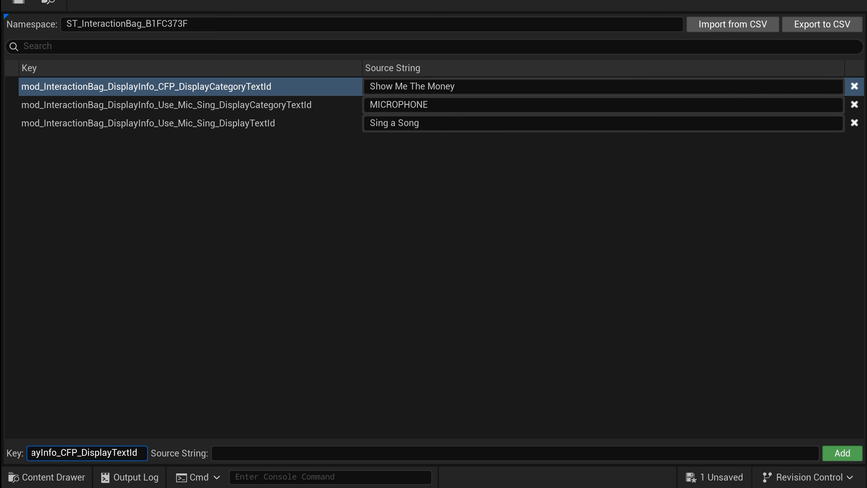
Step: Insert _AddMew10000 after CFP in the new key, copy the key, and add the entry with the source string Add 10,000 Mew
key("Left")
key("Left")
key("Left")
key("Left")
key("Left")
key("Left")
key("Left")
key("Left")
type("_AddMew")
key("ctrl+a")
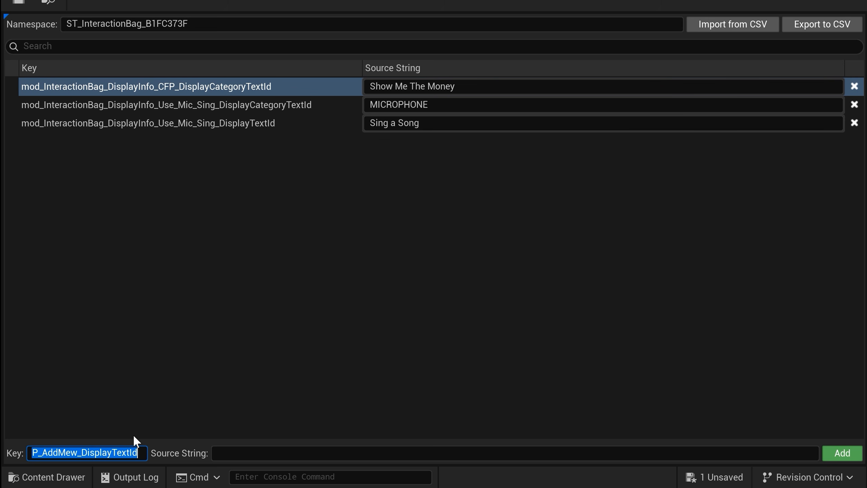
left_click(78, 453)
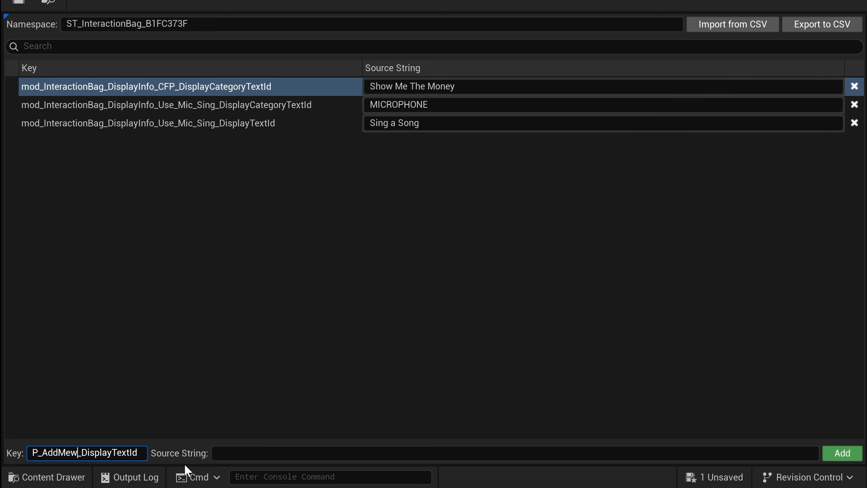
type("10000")
key("ctrl+a")
key("ctrl+c")
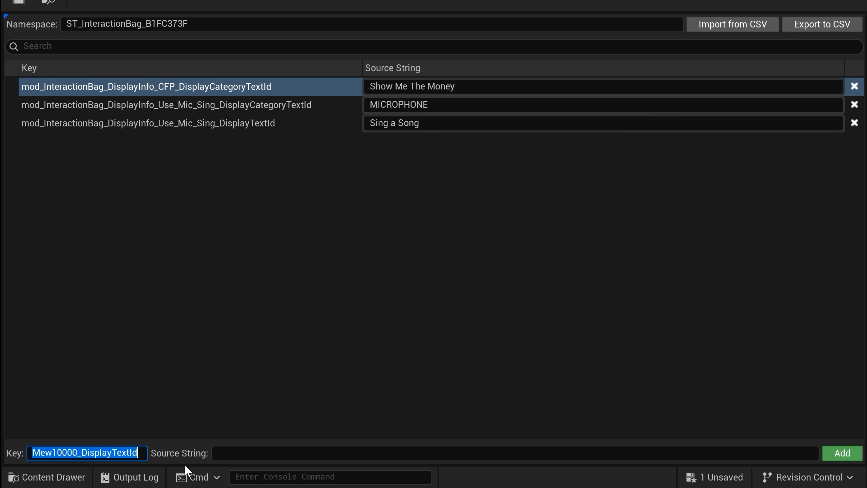
left_click(750, 454)
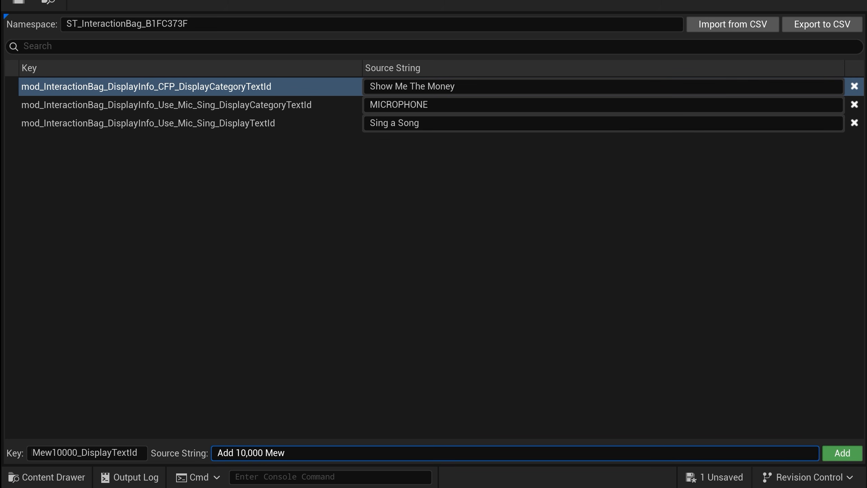
left_click(841, 453)
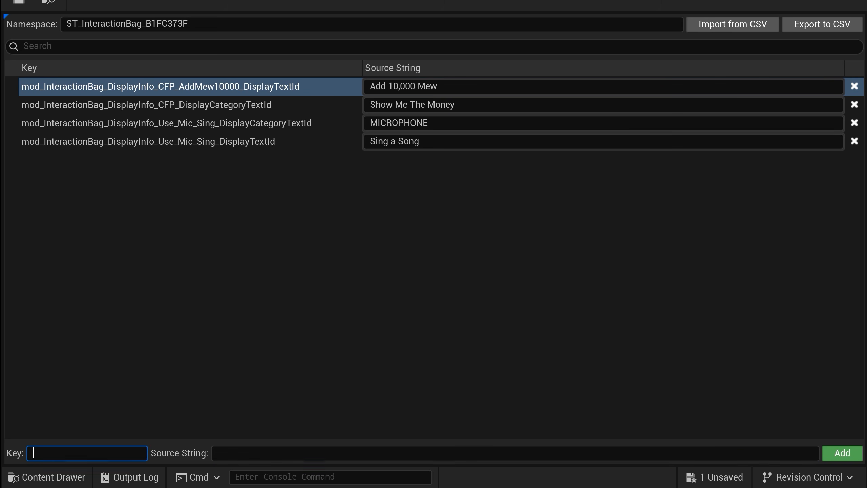
Step: Reuse the copied key for another entry, changing AddMew10000 to RemoveMew100 so it reads mod_InteractionBag_DisplayInfo_CFP_RemoveMew100_DisplayTextId
key("ctrl+v")
mouse_move(89, 453)
left_mouse_down()
mouse_move(34, 453)
mouse_move(76, 452)
left_mouse_up()
left_click(57, 452)
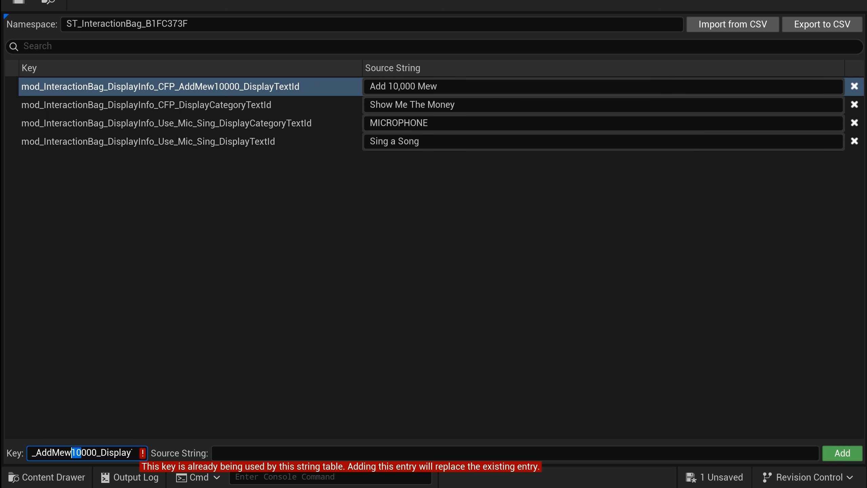
key("BackSpace")
key("BackSpace")
key("BackSpace")
type("Remov")
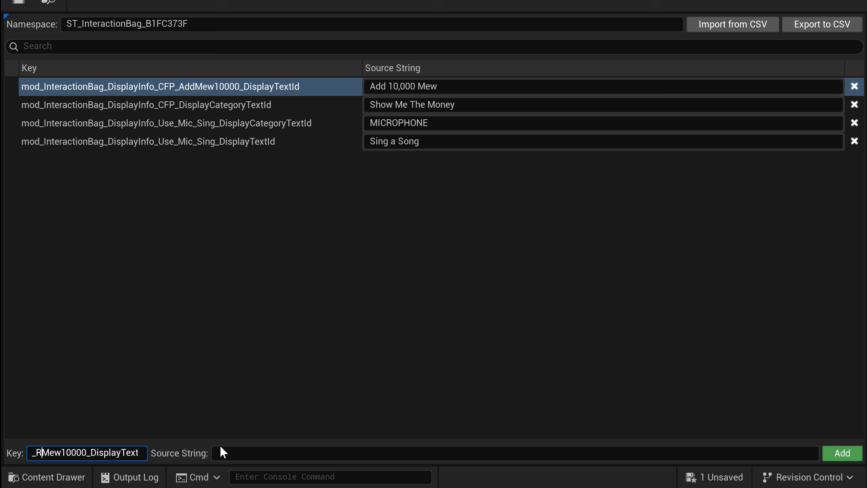
type("e")
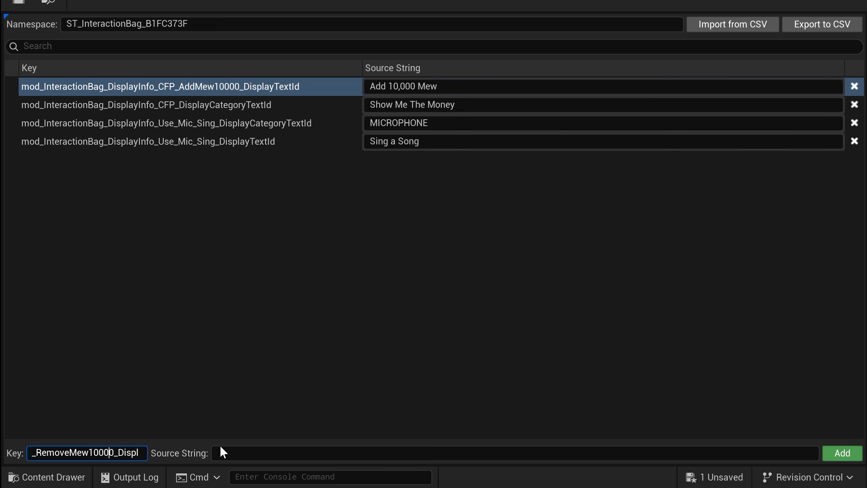
key("Delete")
key("Delete")
key("End")
type("d")
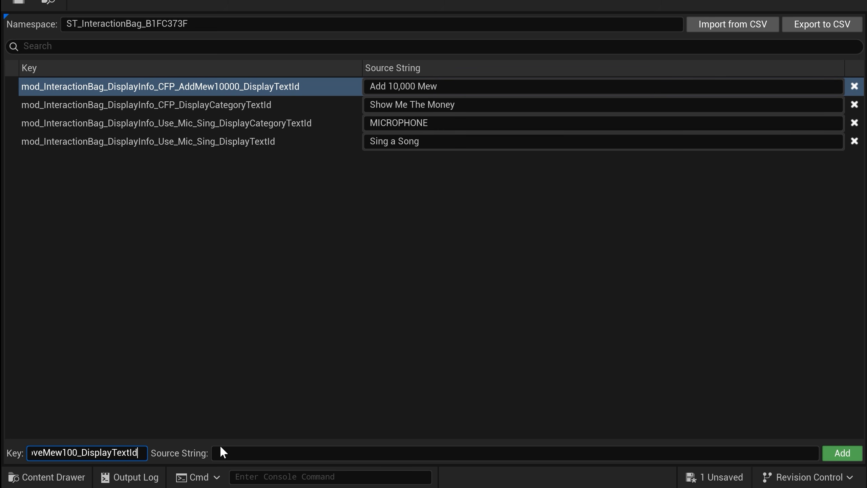
Step: Give the RemoveMew100 key the source string Remove 100 Mew and add the entry to the table
left_click(221, 448)
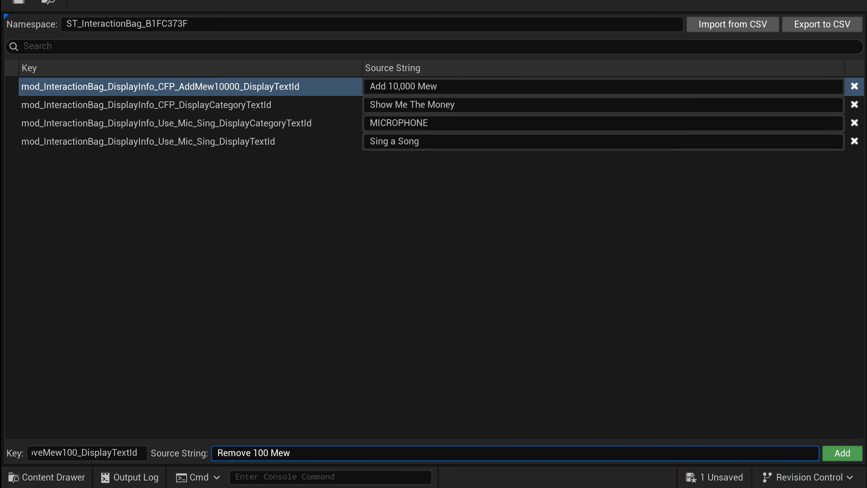
type("Remove 100 Mew")
left_click(842, 453)
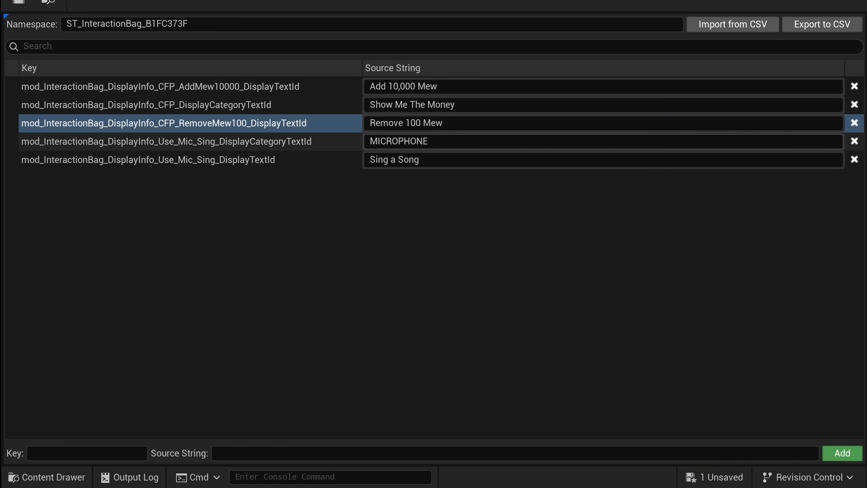
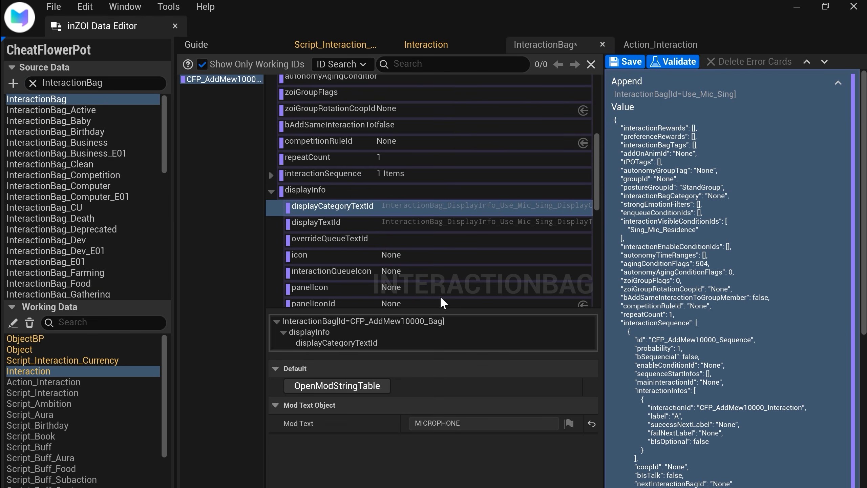
Step: Open the AddMew10000 bag's patch JSON for editing and set displayTextId to mod_InteractionBag_DisplayInfo_CFP_AddMew10000_DisplayTextId
right_click(745, 199)
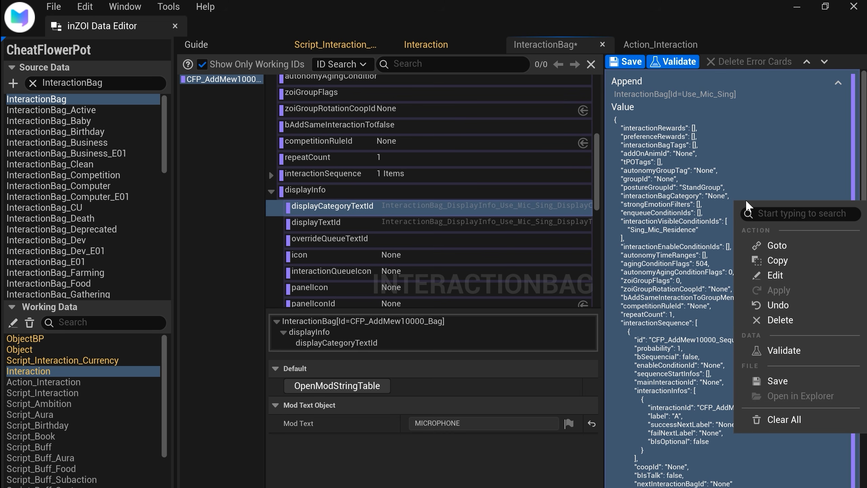
left_click(820, 275)
scroll(820, 270, "down", 7)
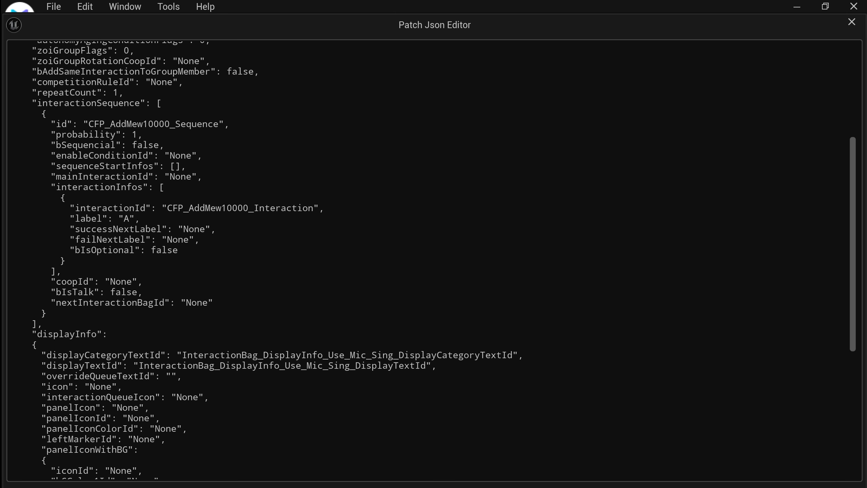
double_click(283, 365)
type("mod_InteractionBag_DisplayInfo_CFP_AddMew10000_DisplayTextId")
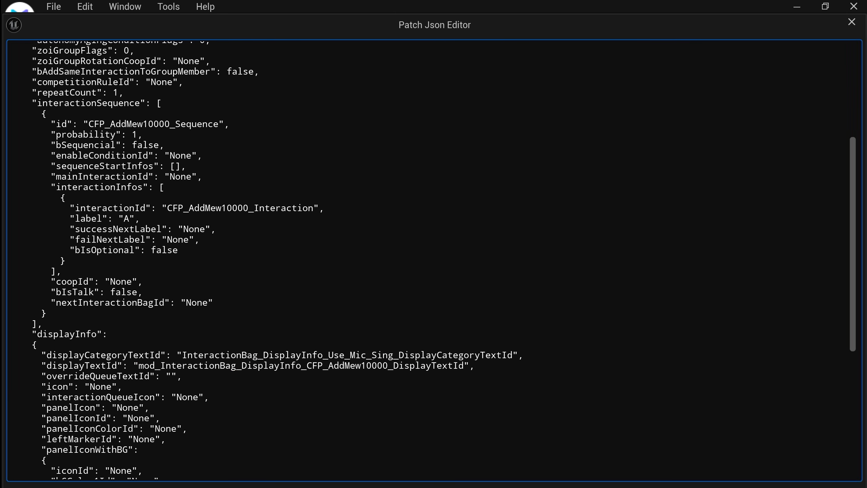
Step: Set displayCategoryTextId to mod_InteractionBag_DisplayInfo_CFP_DisplayCategoryTextId and commit the JSON
double_click(398, 355)
type("mod_InteractionBag_DisplayInfo_CFP_AddMew10000_DisplayTextId")
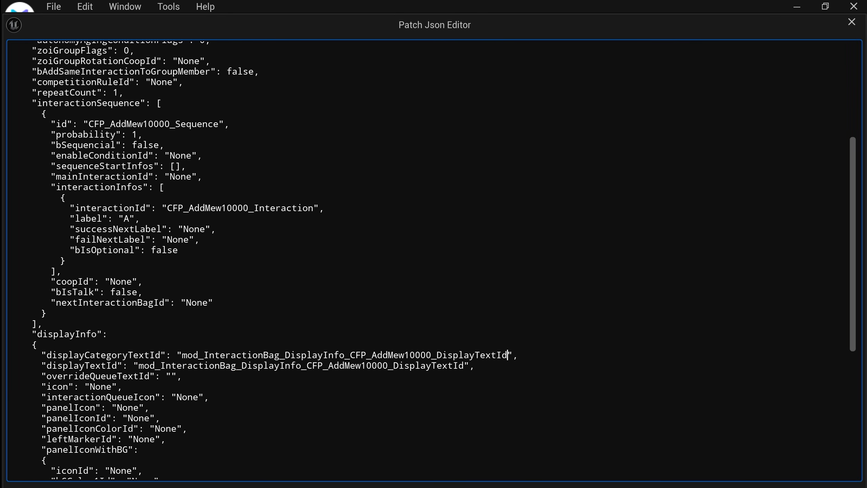
left_click_drag(371, 355, 438, 355)
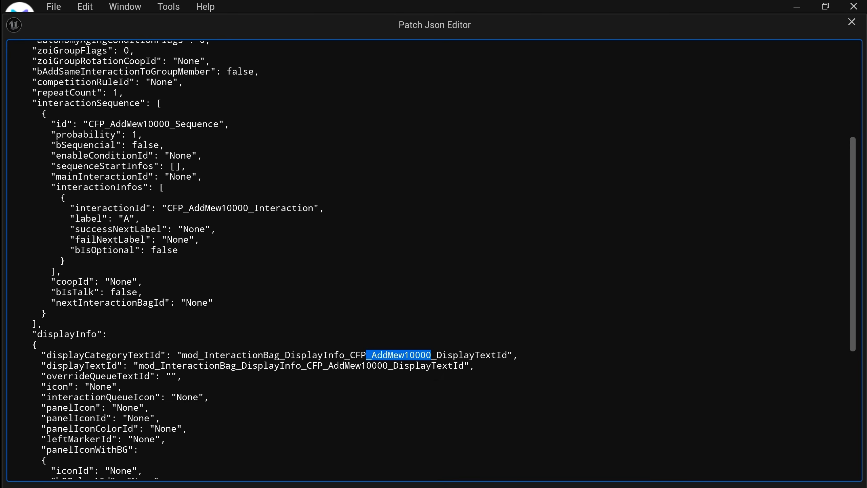
key("BackSpace")
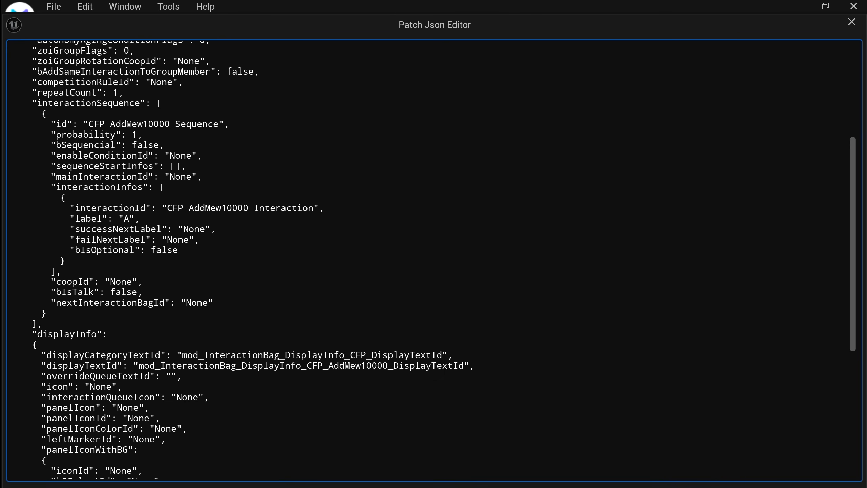
type("Category")
left_click_drag(475, 365, 11, 356)
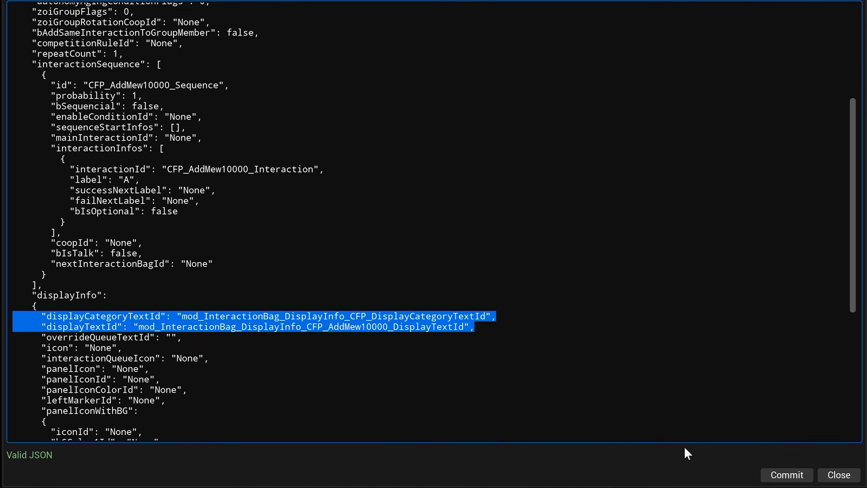
left_click(786, 475)
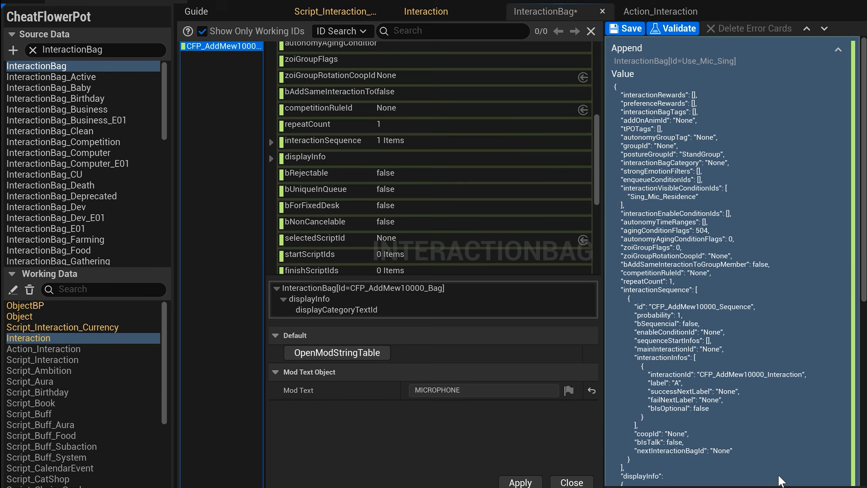
Step: Check the mod texts behind the displayInfo category and display text, and save the InteractionBag patch
left_click(271, 158)
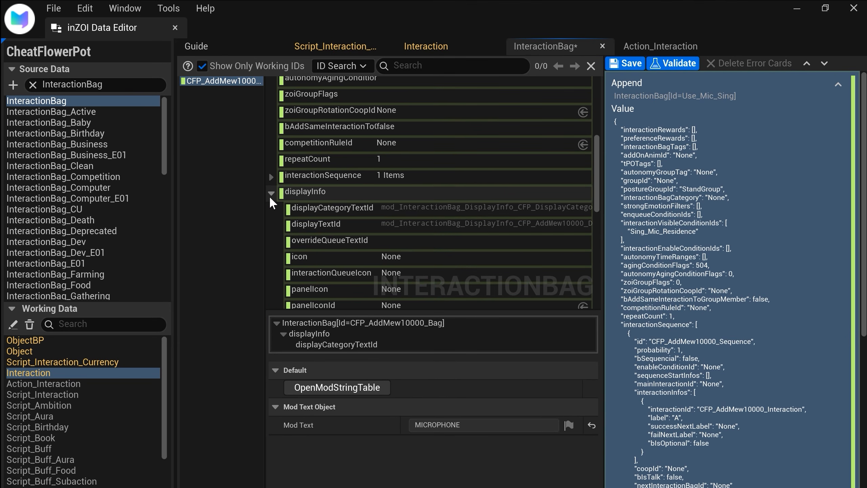
left_click(444, 215)
left_click(450, 225)
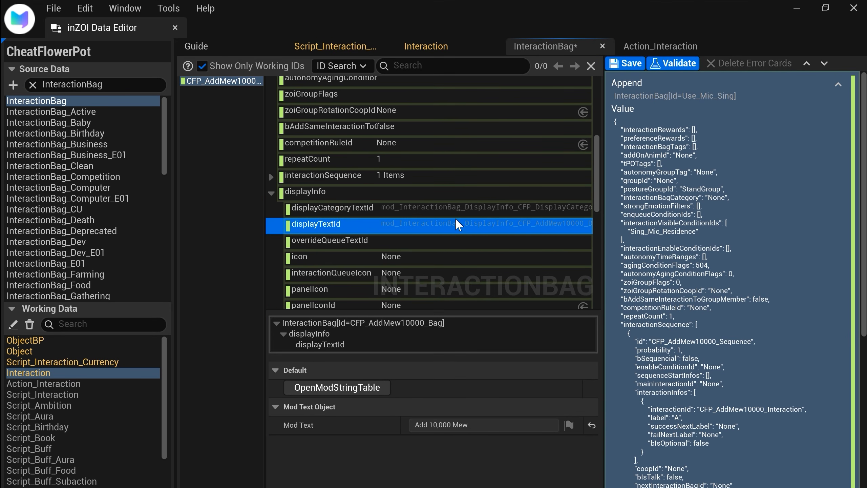
left_click(467, 210)
scroll(464, 234, "down", 4)
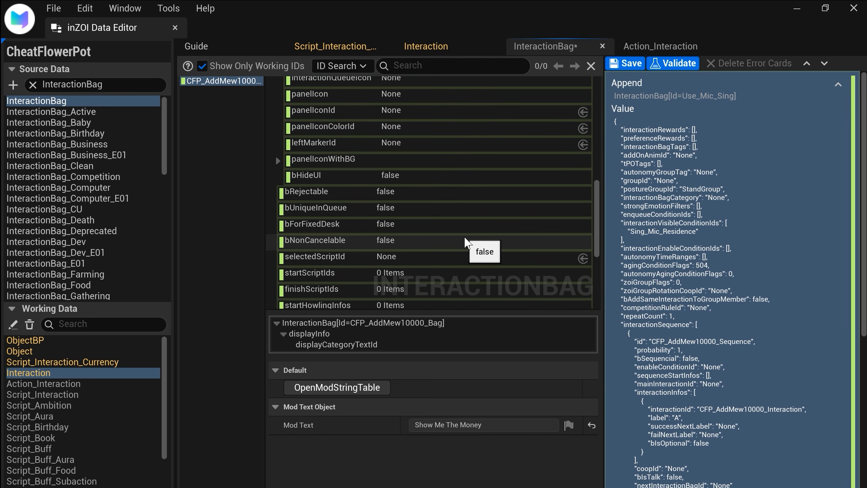
scroll(464, 236, "down", 3)
scroll(464, 236, "up", 7)
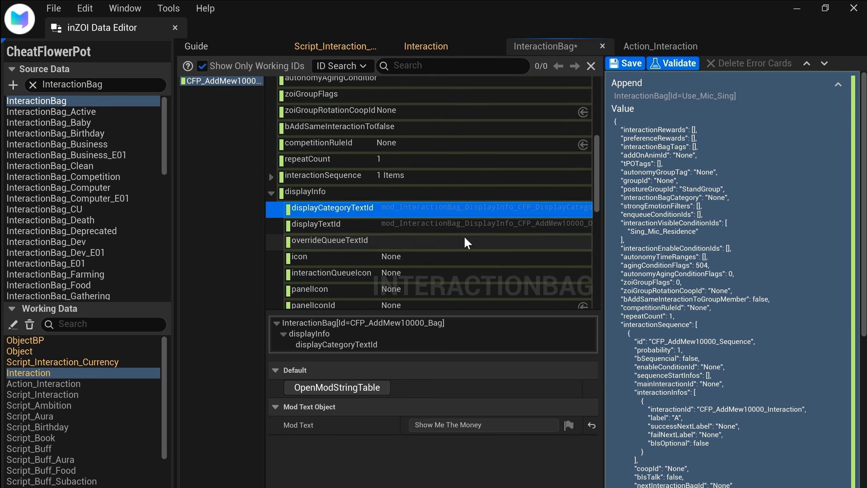
left_click(626, 63)
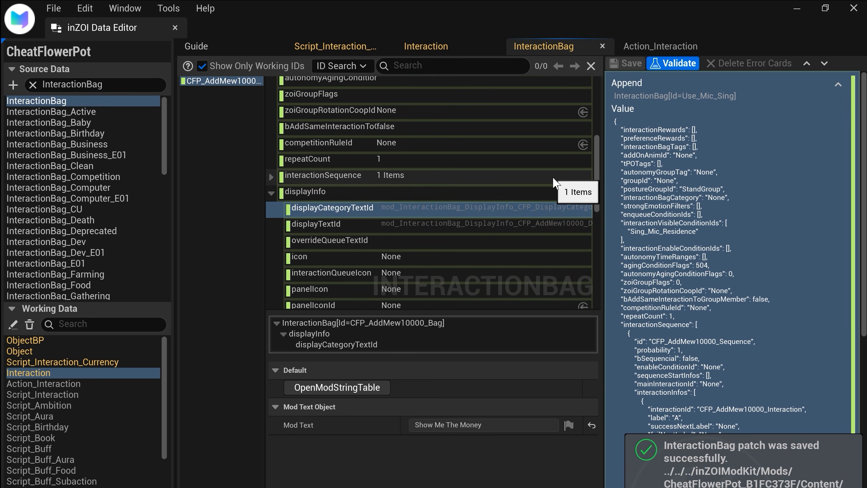
Step: Widen the item list and detail columns and append a new item based on CFP_AddMew10000_Bag
left_click_drag(266, 172, 316, 171)
left_click_drag(604, 128, 669, 128)
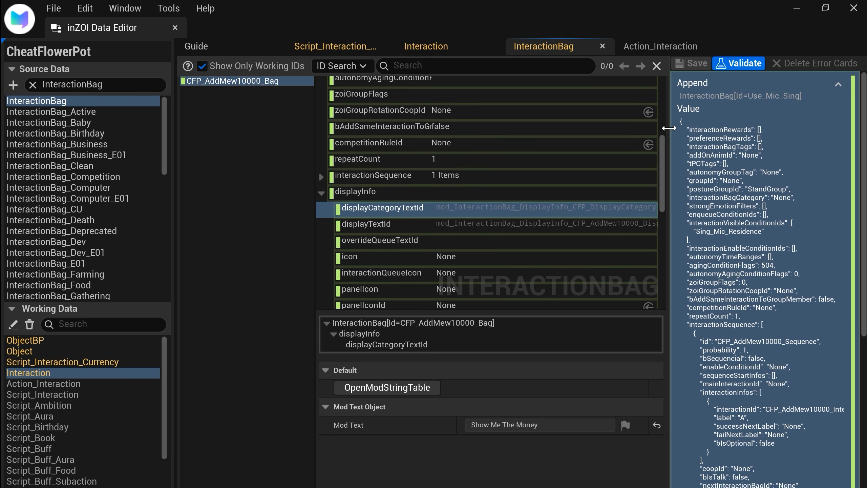
right_click(300, 81)
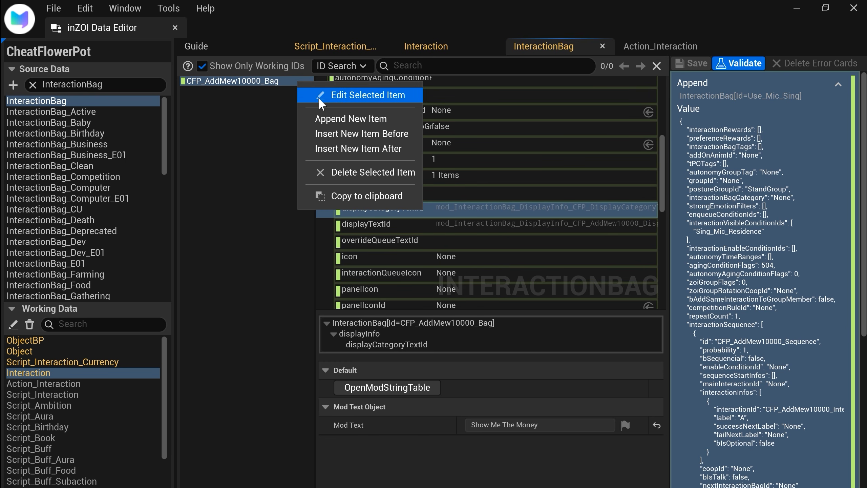
left_click(351, 118)
scroll(498, 425, "down", 5)
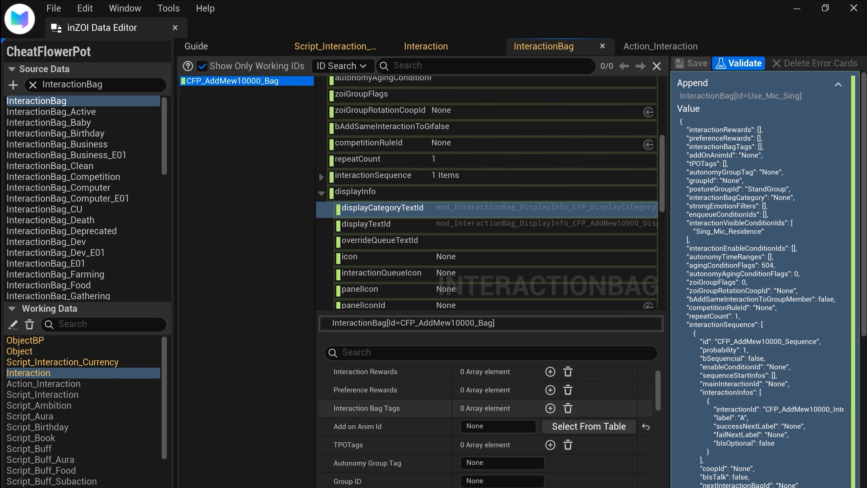
scroll(500, 424, "down", 10)
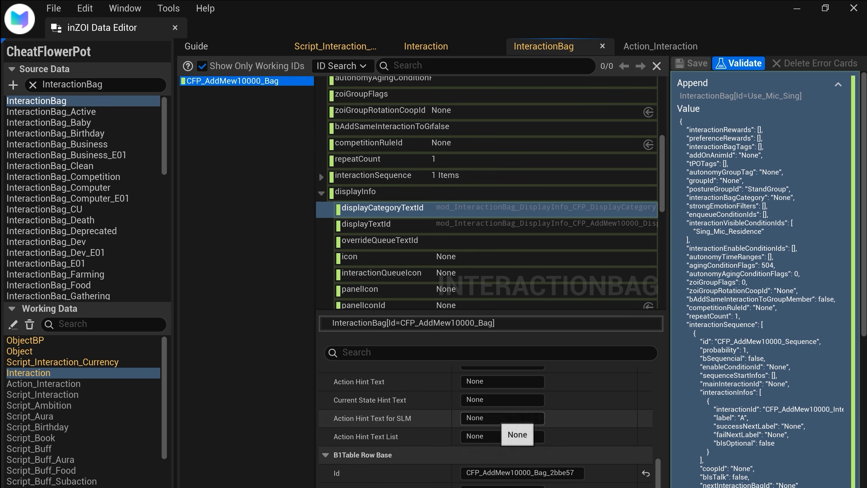
Step: Set the new interaction bag's Id to CFP_RemoveMew100_Bag and add it to the list
left_click(488, 473)
left_click_drag(491, 473, 495, 472)
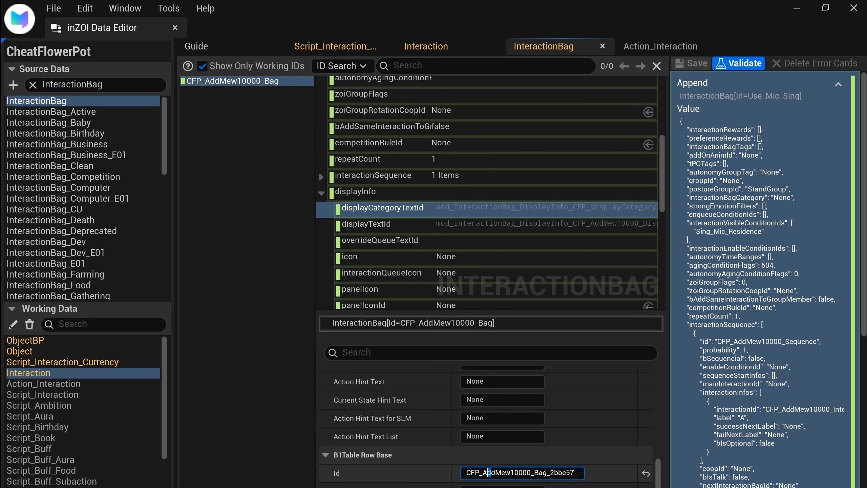
key("BackSpace")
key("BackSpace")
key("BackSpace")
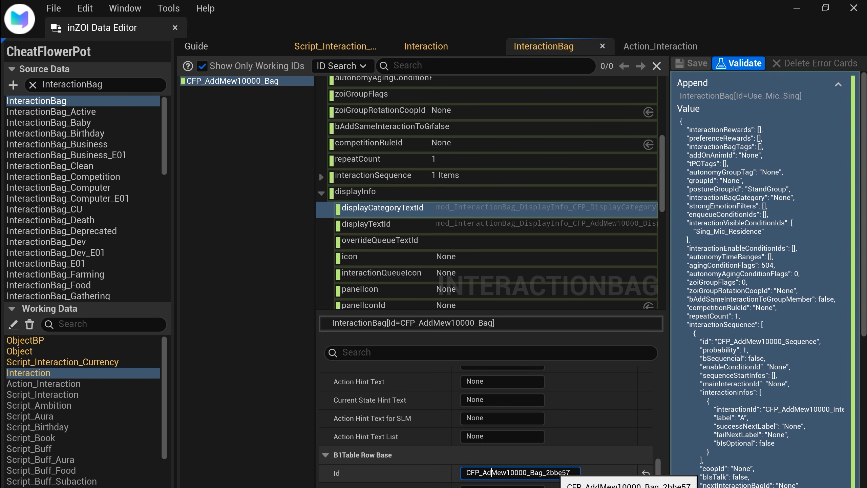
type("Remove")
key("Right")
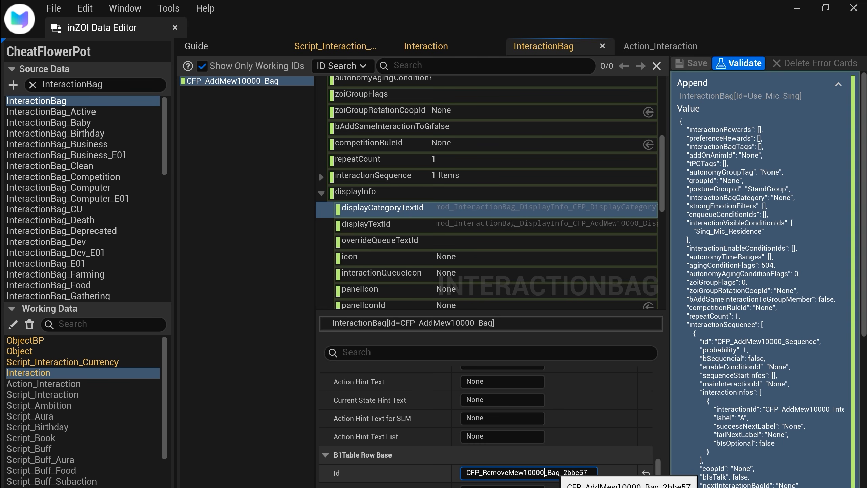
key("BackSpace")
key("BackSpace")
key("BackSpace")
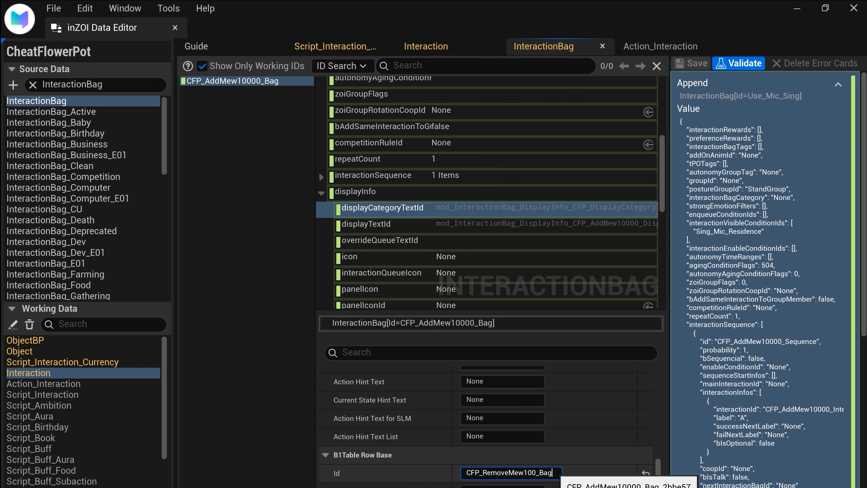
key("Return")
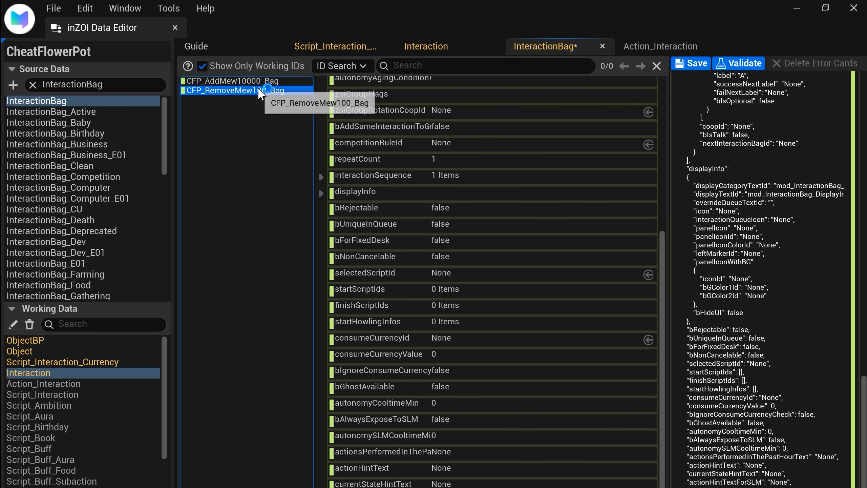
Step: Open the new bag's patch JSON for editing and replace Add with Remove in its interactionId
right_click(819, 290)
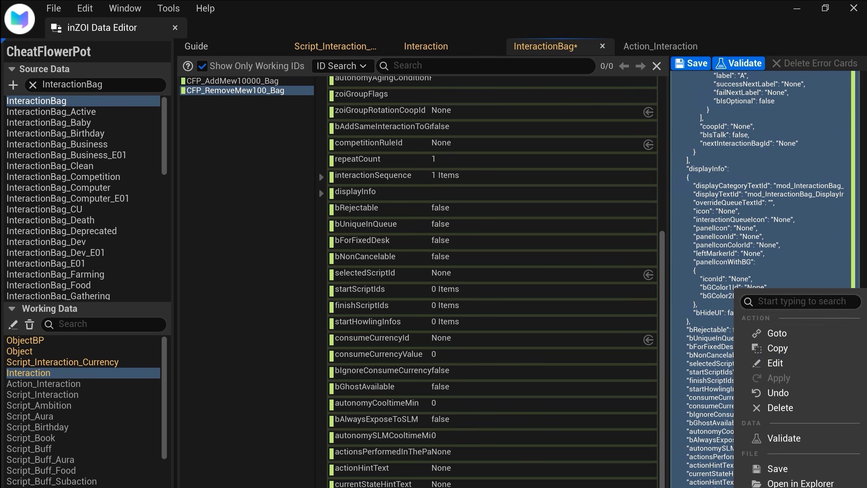
left_click(805, 368)
scroll(434, 259, "down", 3)
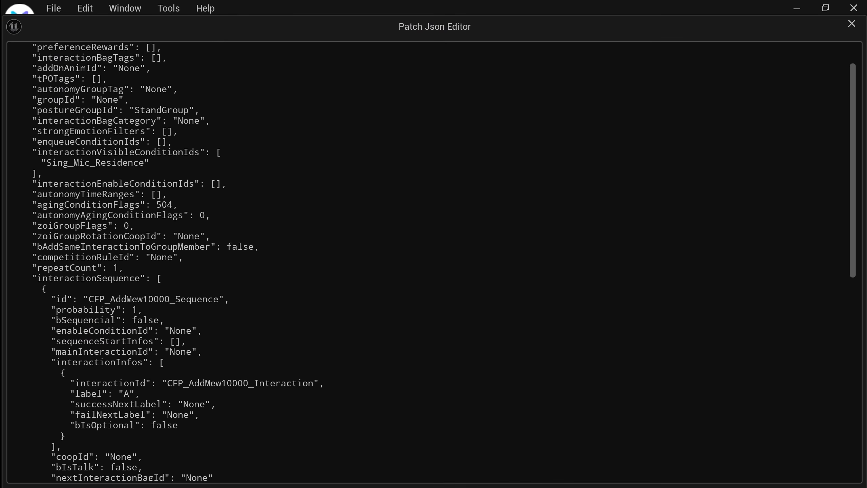
left_click(205, 362)
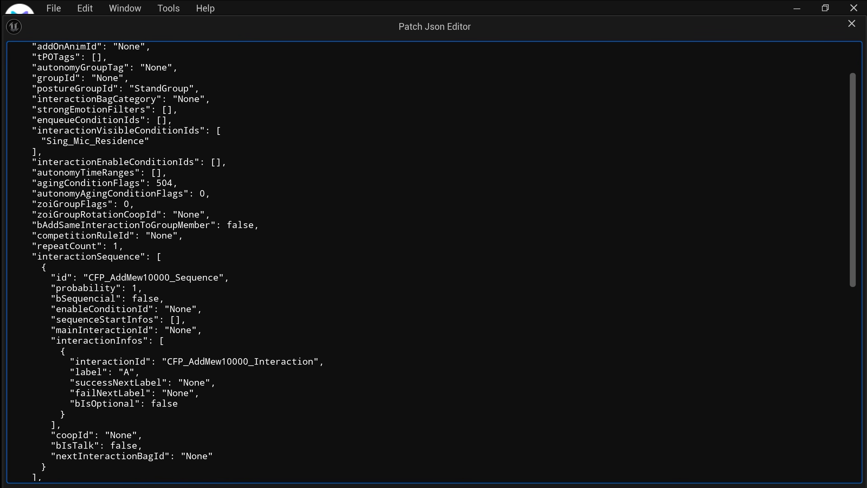
key("BackSpace")
key("BackSpace")
key("BackSpace")
type("Remove")
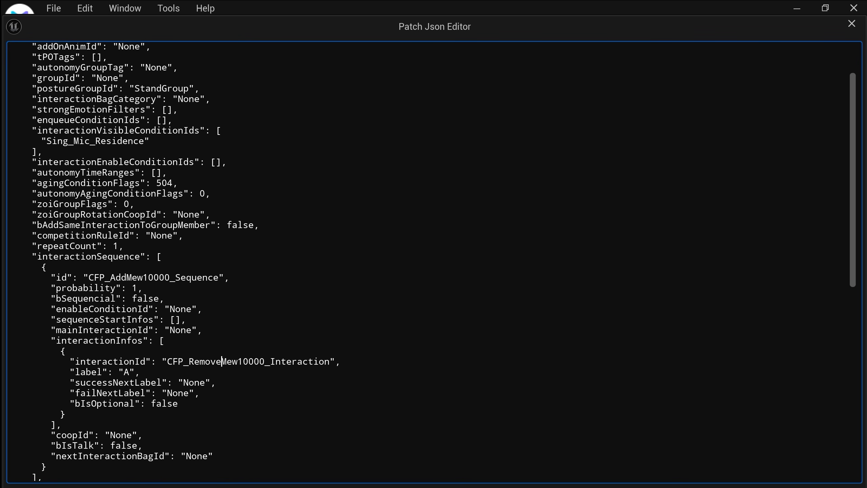
Step: Change displayTextId in the new bag's JSON to mod_InteractionBag_DisplayInfo_CFP_RemoveMew100_DisplayTextId
scroll(434, 259, "down", 5)
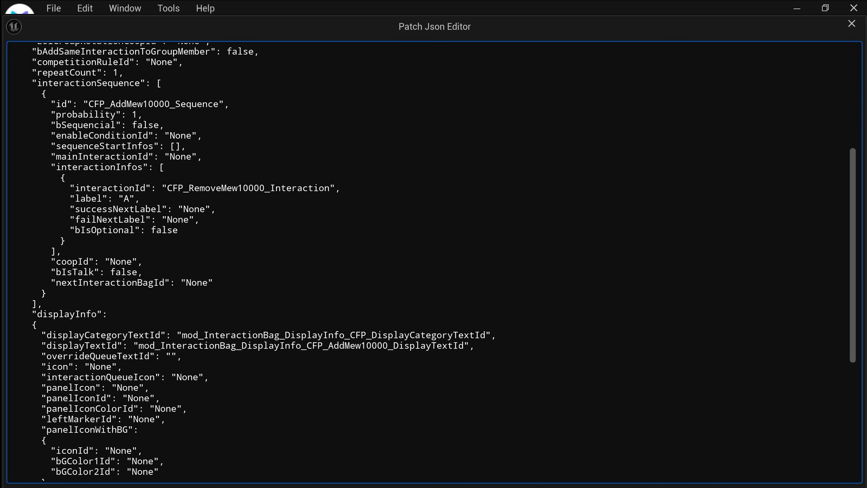
key("BackSpace")
key("BackSpace")
key("BackSpace")
type("Remove")
key("Right")
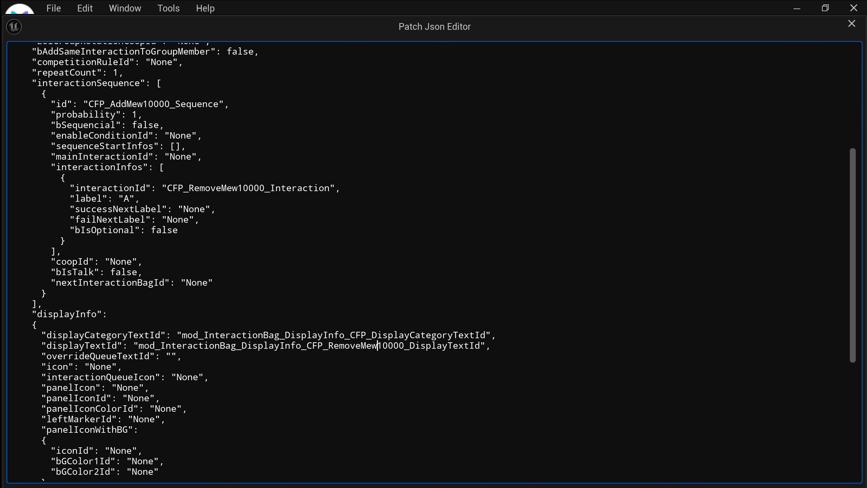
key("Delete")
key("Delete")
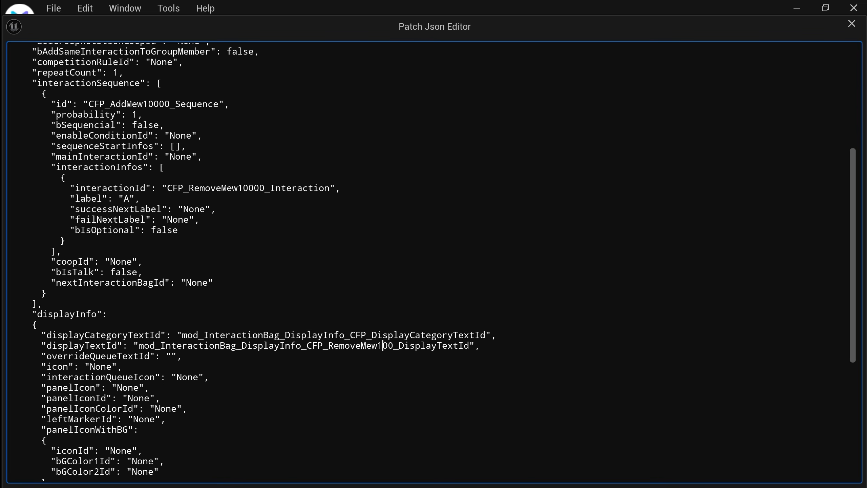
Step: Shorten the interactionId to CFP_RemoveMew100_Interaction and commit the JSON
left_click(254, 188)
key("BackSpace")
key("BackSpace")
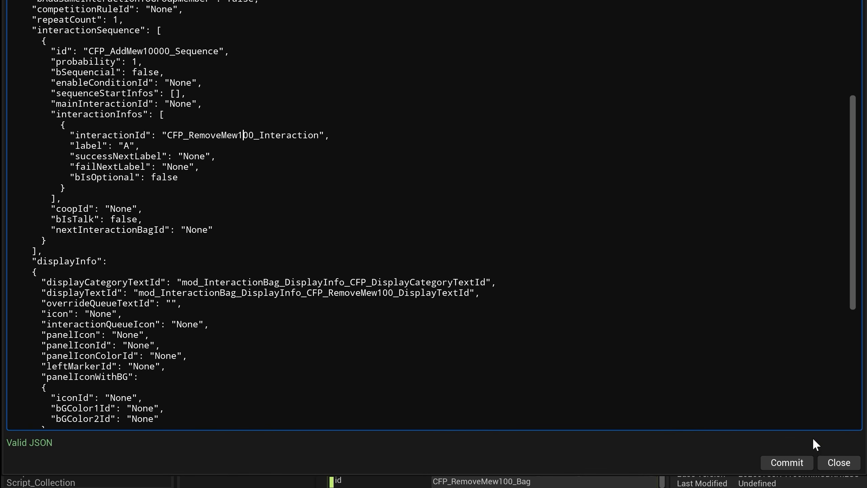
left_click(787, 462)
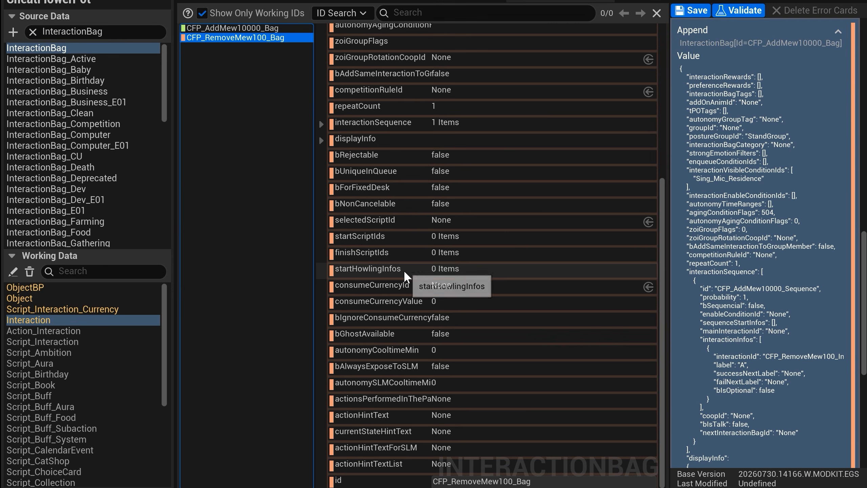
Step: Check the displayInfo texts of CFP_RemoveMew100_Bag, save the InteractionBag patch and select CFP_AddMew10000_Bag
left_click(321, 140)
left_click(516, 170)
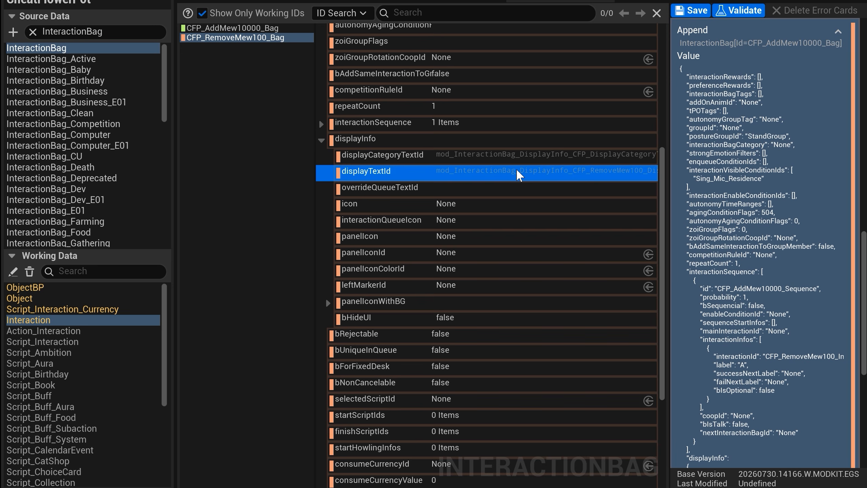
left_click(523, 158)
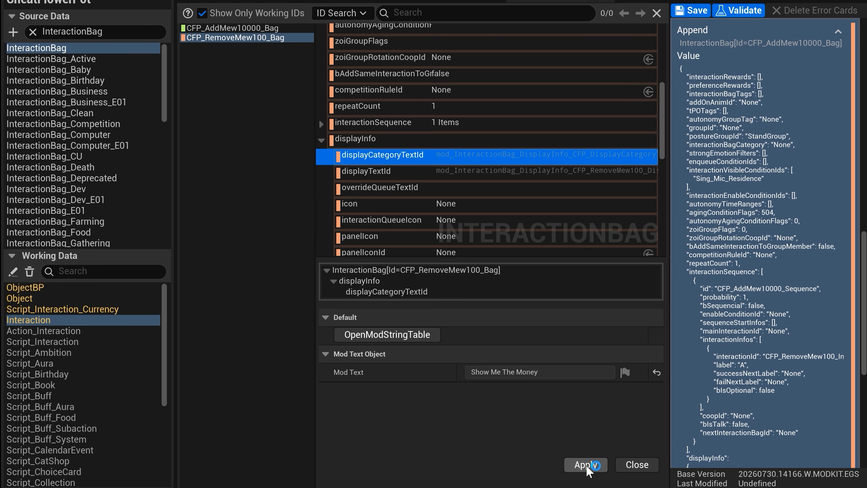
left_click(692, 10)
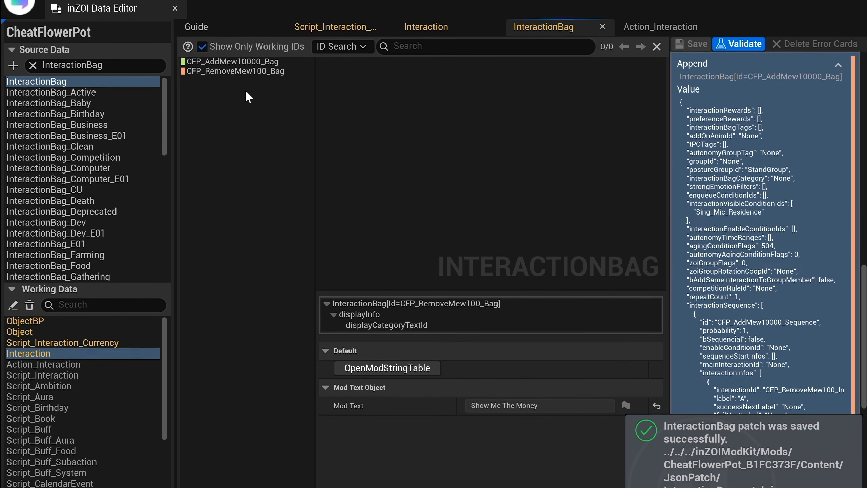
left_click(270, 85)
left_click(272, 74)
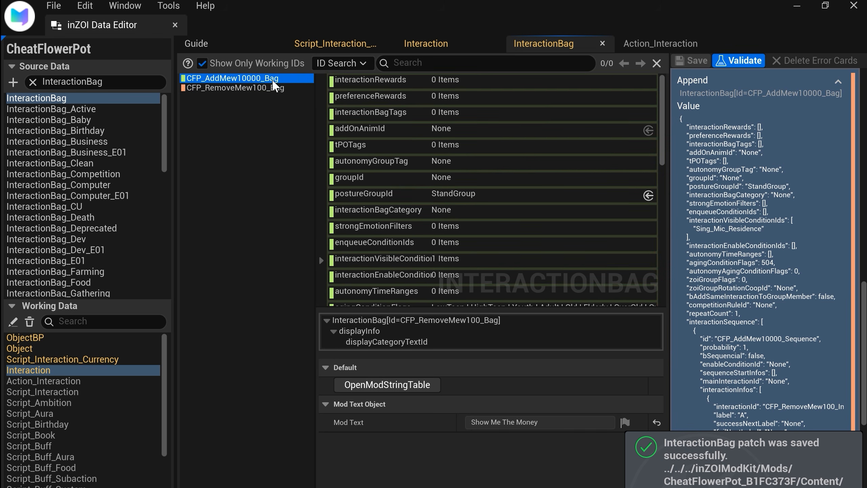
Step: Expand interactionVisibleConditionIds of CFP_AddMew10000_Bag to check its visibility condition
scroll(320, 212, "down", 3)
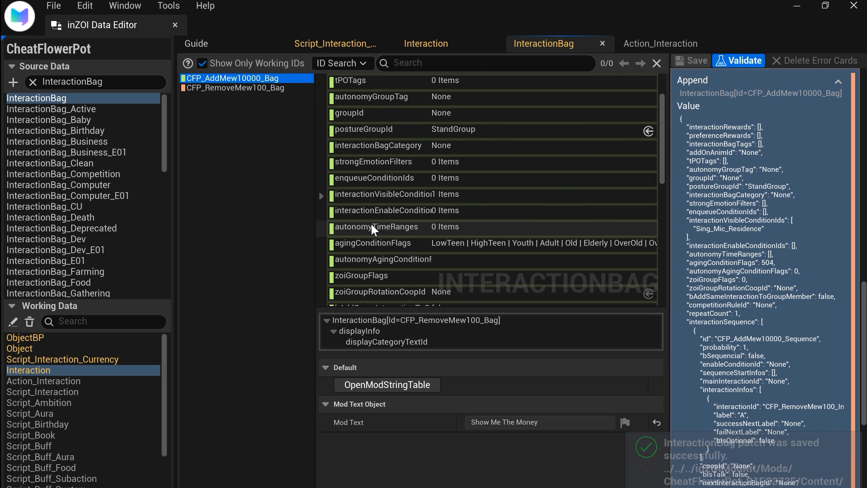
left_click(321, 195)
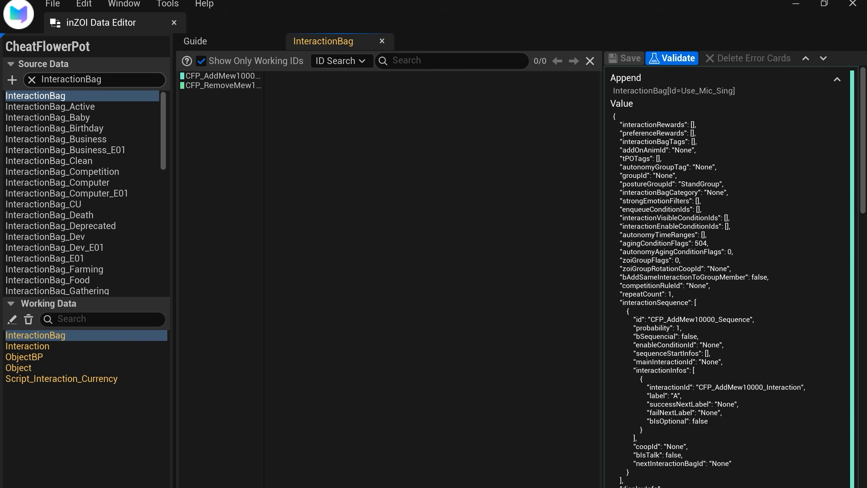
Step: Filter the source data by ObjectSelec and open the ObjectSelectionSet table
double_click(72, 79)
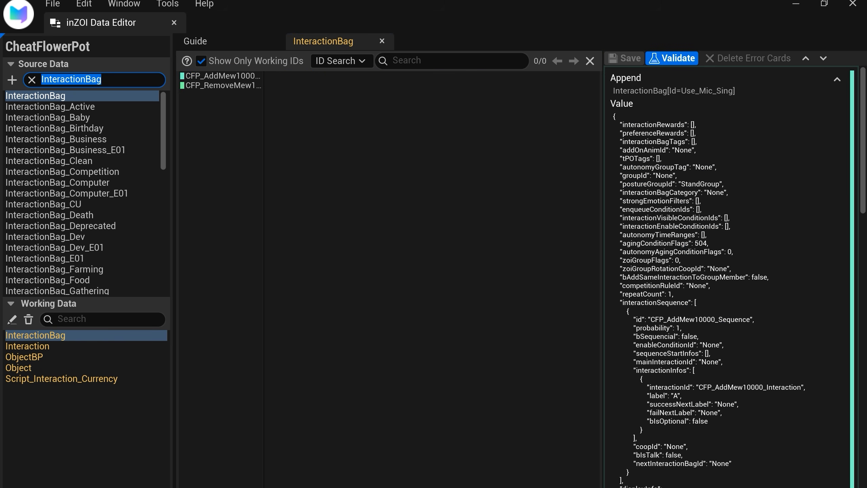
type("Obej")
key("BackSpace")
key("BackSpace")
type("ject Sel")
key("BackSpace")
key("BackSpace")
key("BackSpace")
key("BackSpace")
type("Selec")
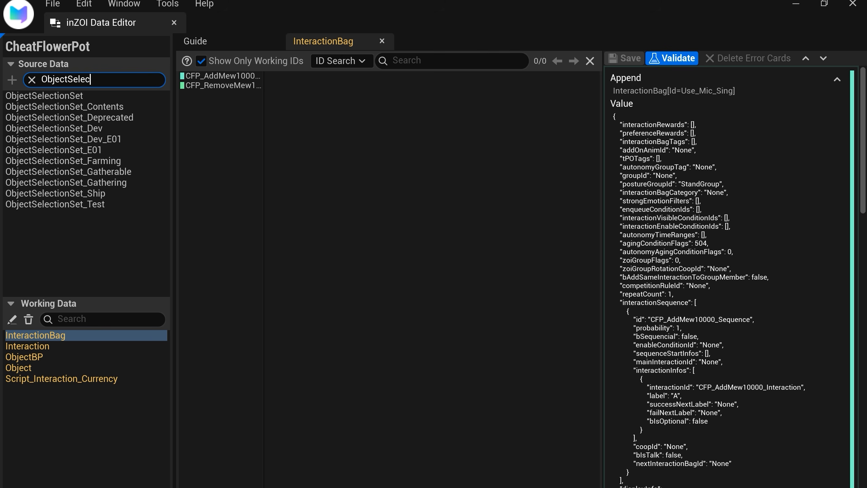
left_click(101, 98)
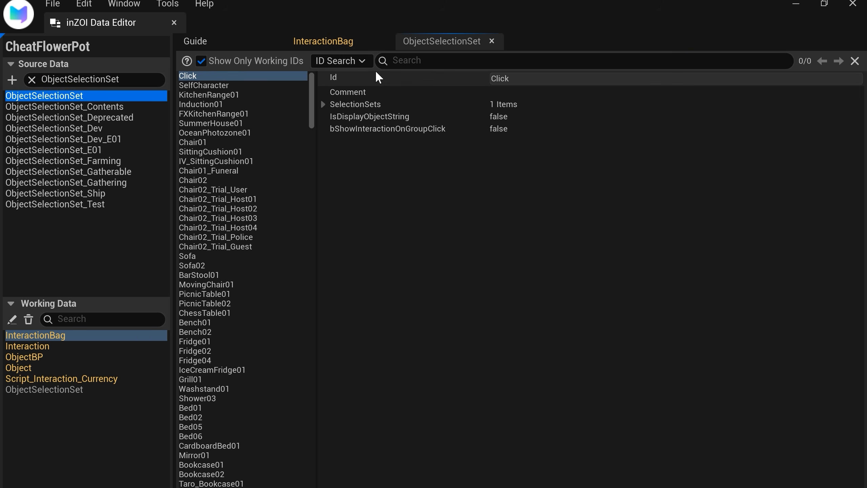
scroll(270, 220, "down", 3)
scroll(263, 205, "up", 3)
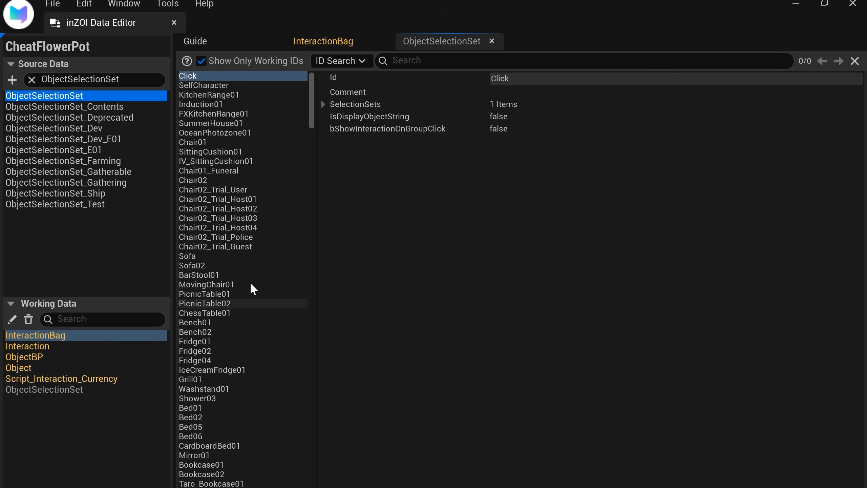
Step: Append a new item based on Click to ObjectSelectionSet and set its Id to CheatFlowerPot
right_click(256, 76)
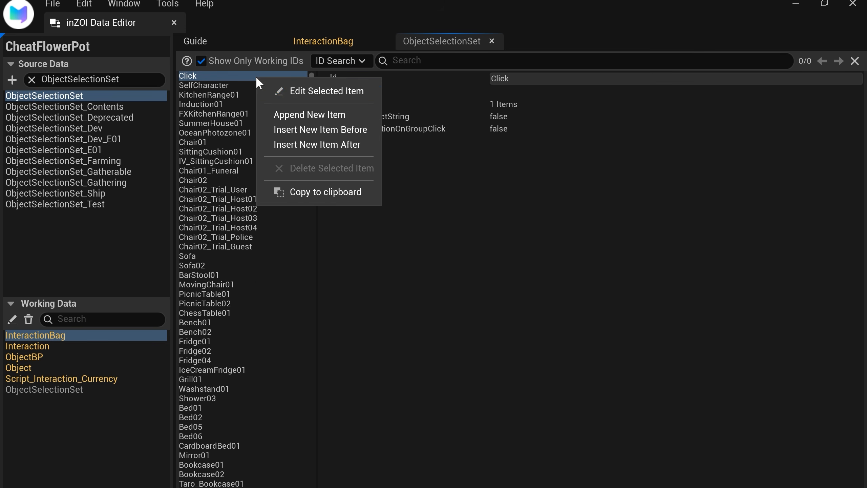
left_click(368, 116)
left_click(601, 461)
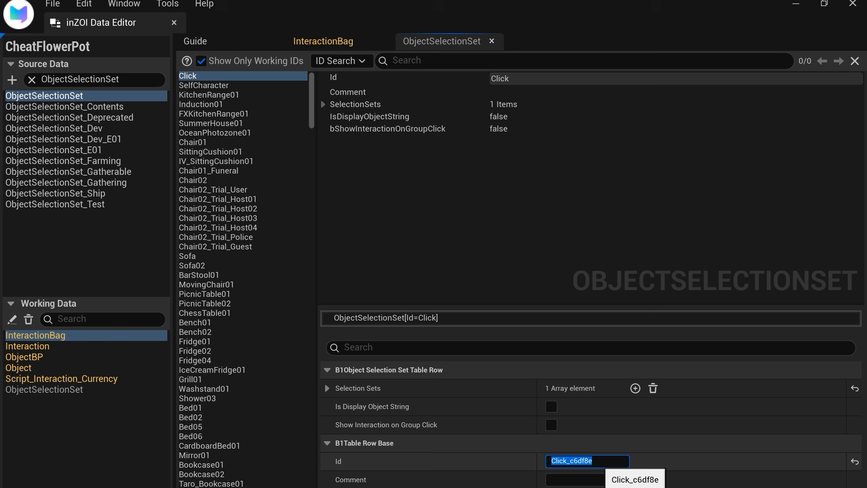
type("CFP")
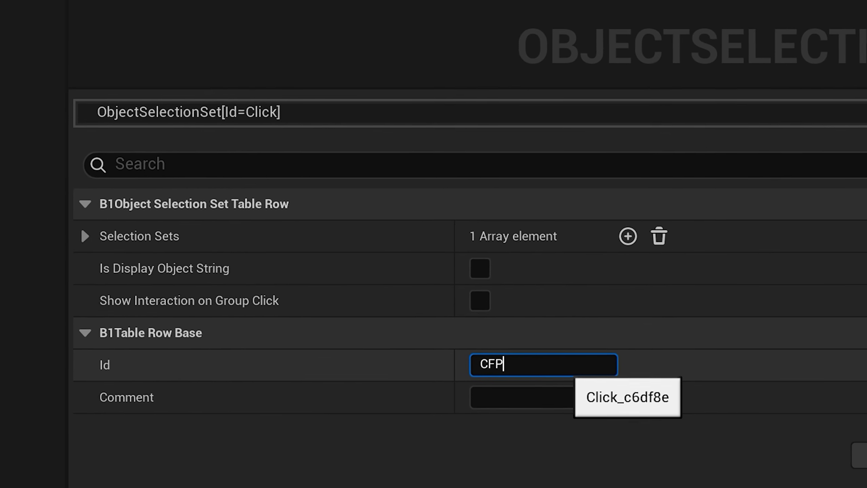
key("BackSpace")
key("BackSpace")
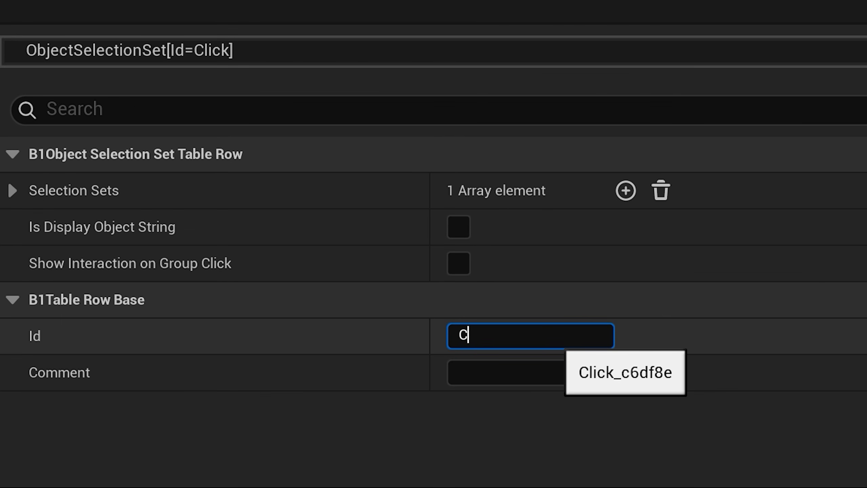
key("BackSpace")
type("CheatFlowerPot")
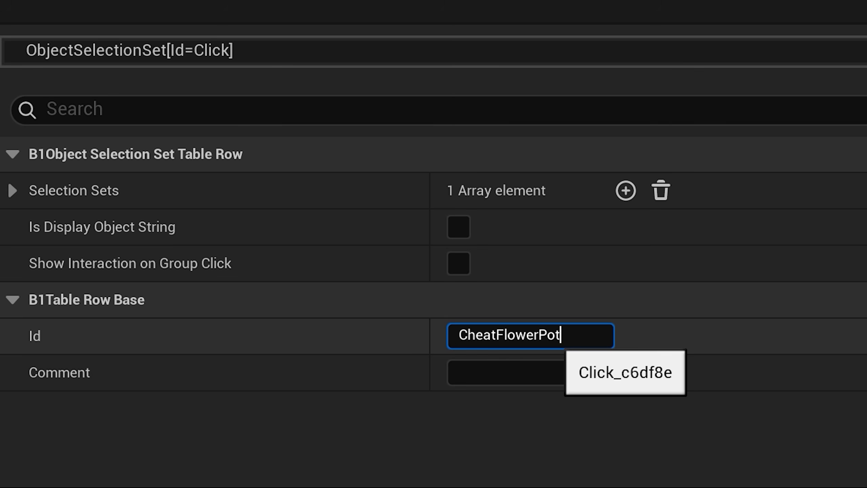
left_click(679, 425)
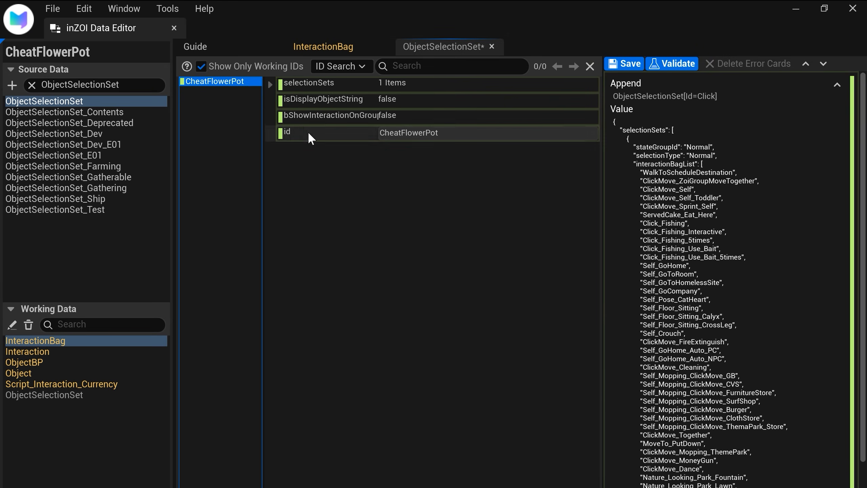
Step: Expand the selectionSets of CheatFlowerPot and examine the entries of its interactionBagList
left_click(268, 84)
left_click(277, 100)
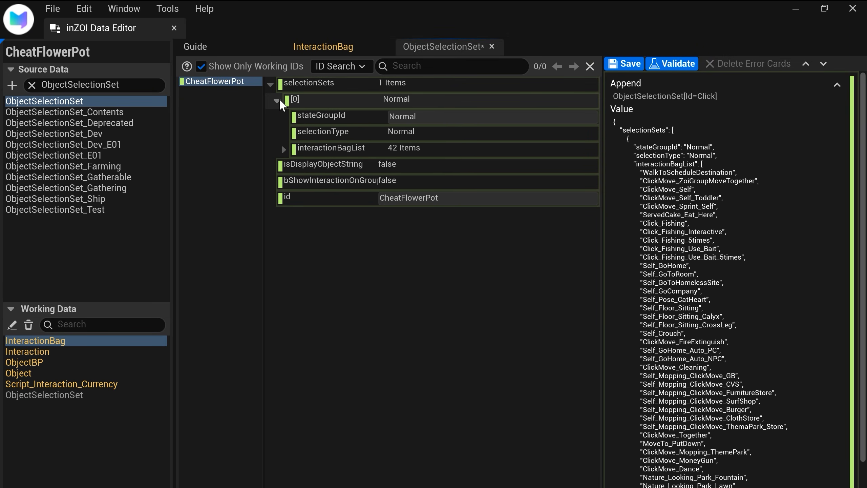
left_click(282, 148)
scroll(320, 170, "down", 8)
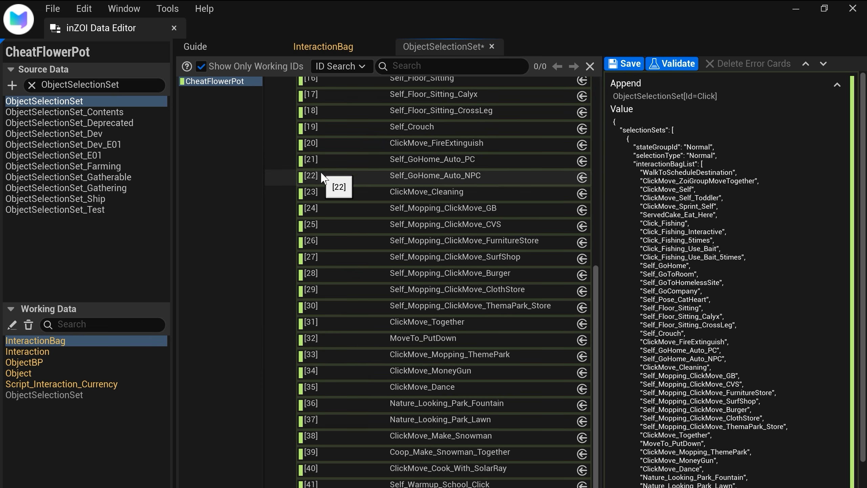
scroll(396, 475, "up", 8)
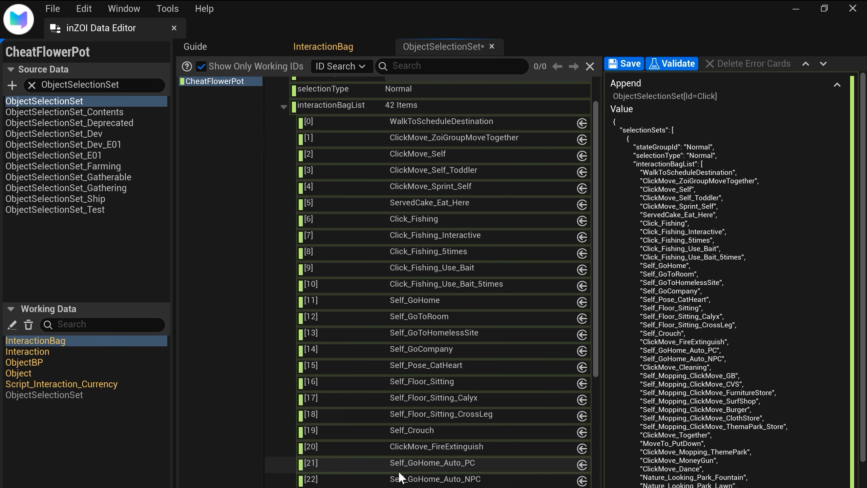
scroll(410, 423, "up", 2)
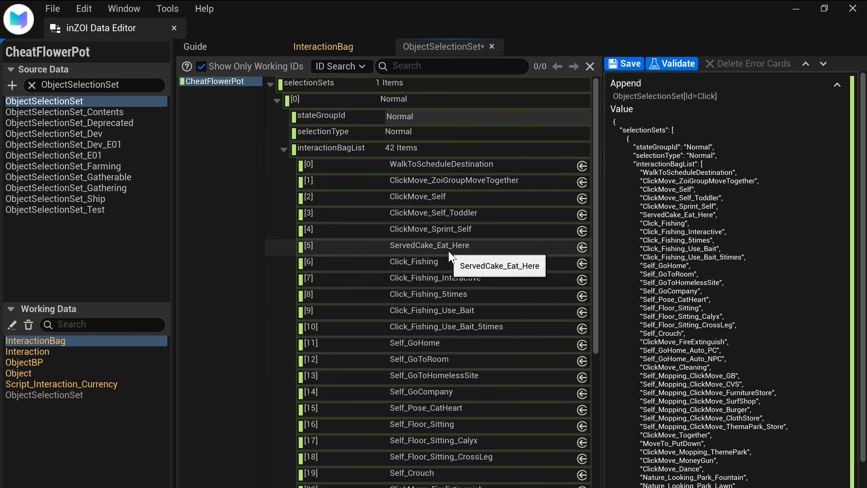
scroll(431, 240, "down", 8)
scroll(480, 316, "up", 7)
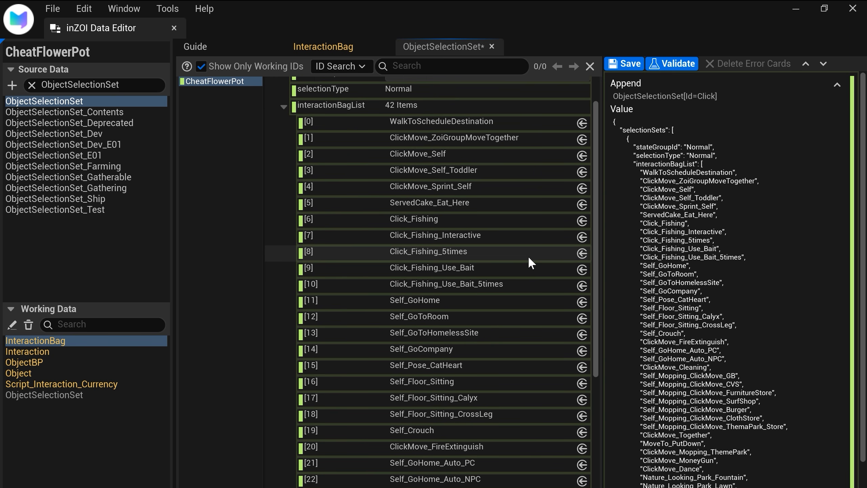
scroll(526, 254, "up", 2)
Step: Open the CheatFlowerPot patch JSON for editing and delete all entries inherited in interactionBagList
left_click(756, 184)
right_click(774, 193)
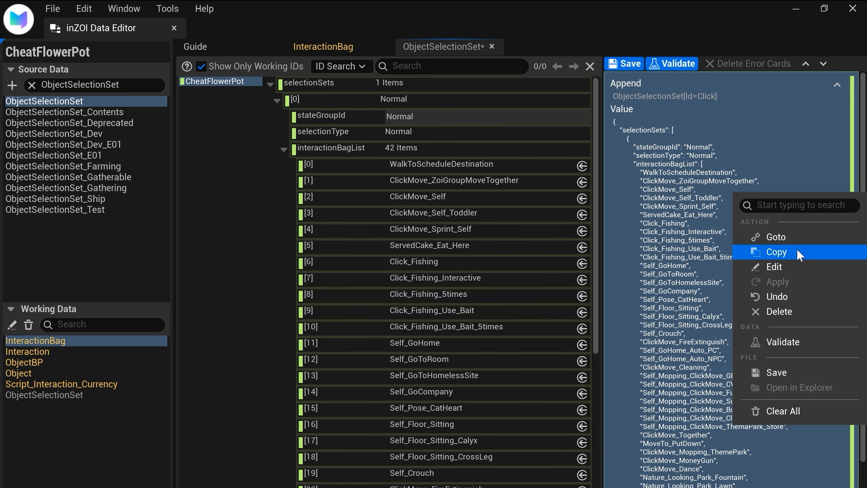
left_click(796, 266)
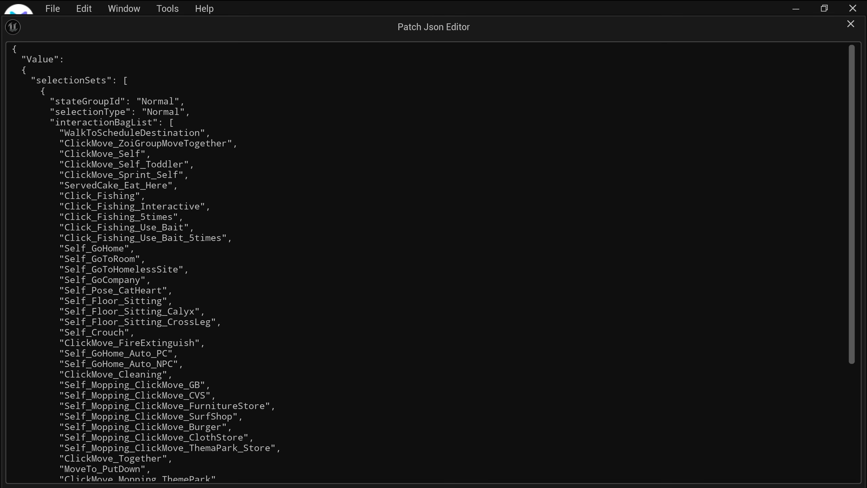
left_click_drag(59, 133, 221, 391)
scroll(220, 224, "down", 5)
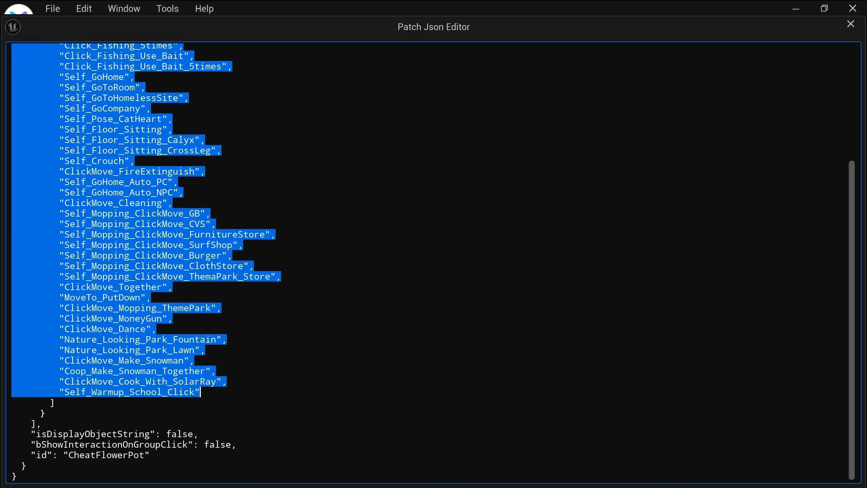
key("BackSpace")
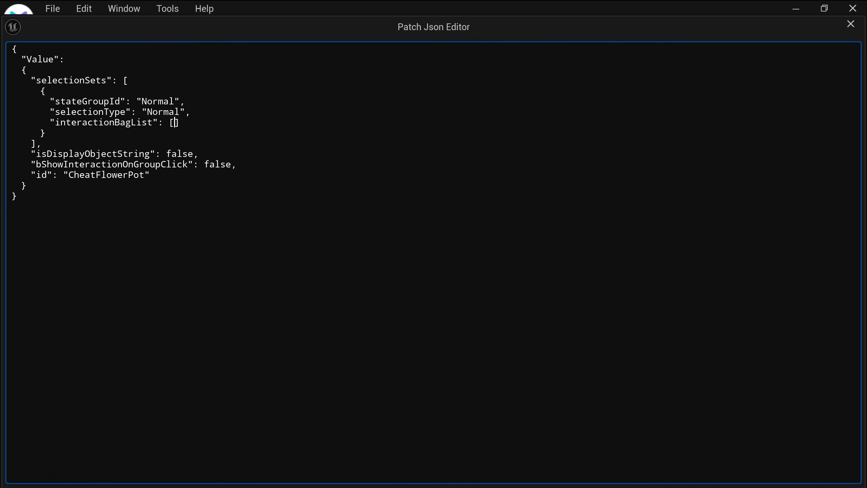
Step: Add "CFP_AddMew10000_Bag" and "CFP_RemoveMew100_Bag" to the empty interactionBagList and commit the JSON
key("Return")
key("Return")
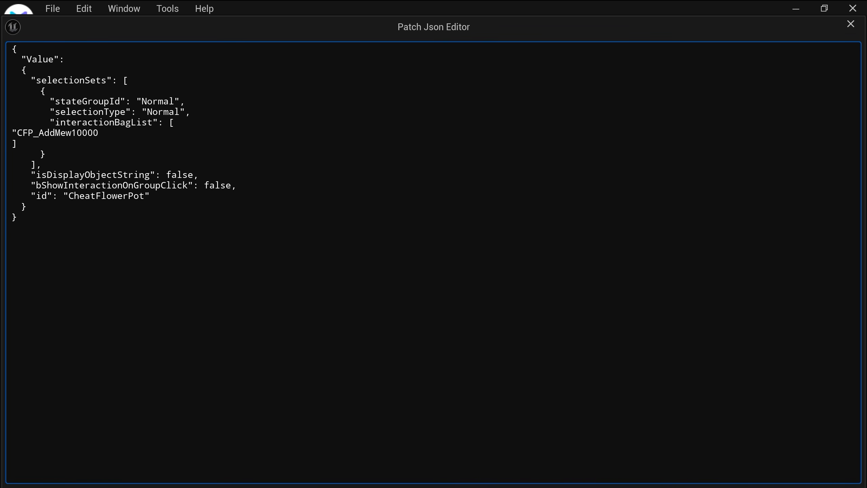
type(",")
key("Return")
type("\"")
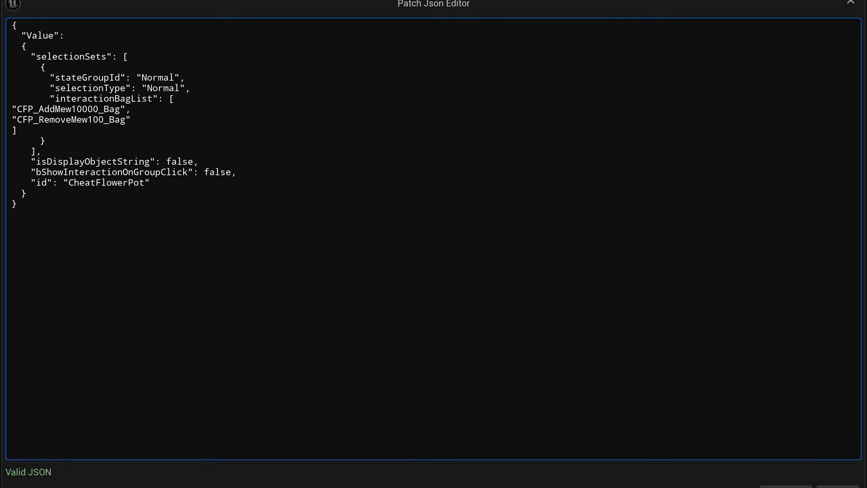
left_click(796, 465)
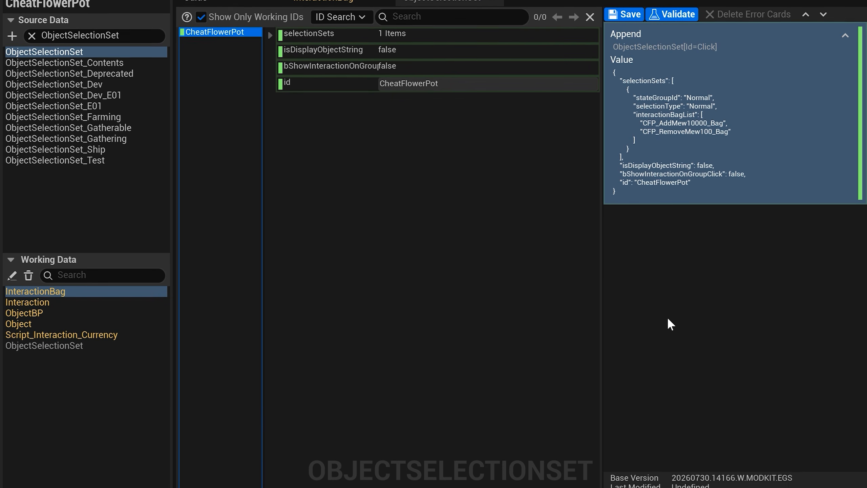
Step: Follow both interactionBagList references of CheatFlowerPot to check their bags, and save the ObjectSelectionSet patch
left_click(269, 84)
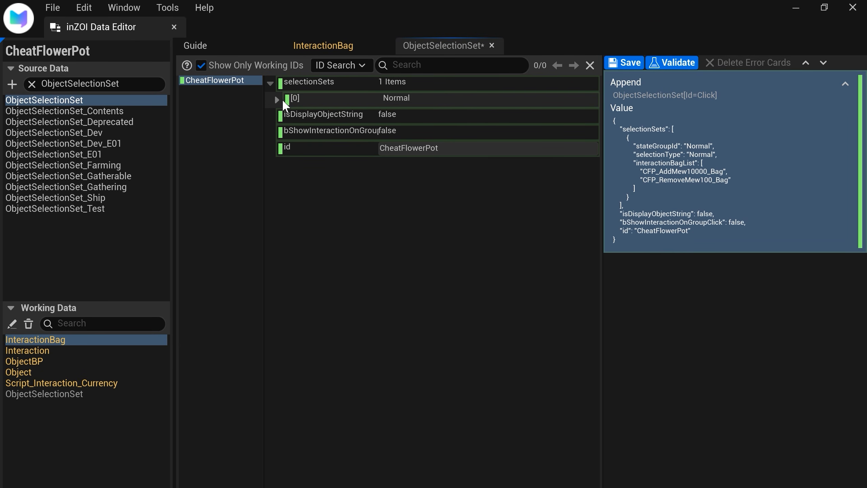
left_click(276, 100)
left_click(284, 148)
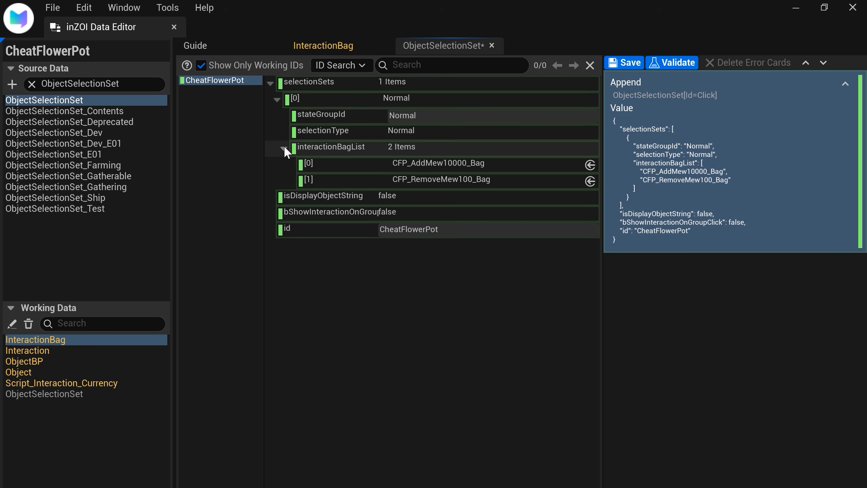
left_click(589, 165)
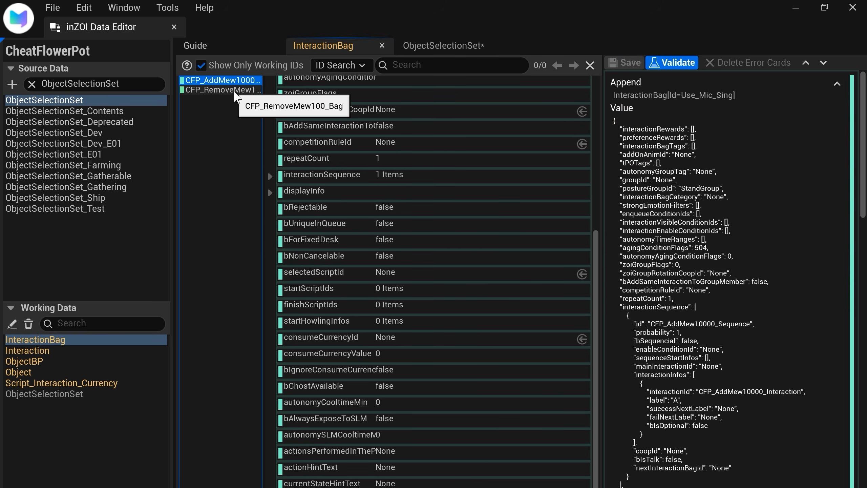
left_click(456, 46)
left_click(445, 181)
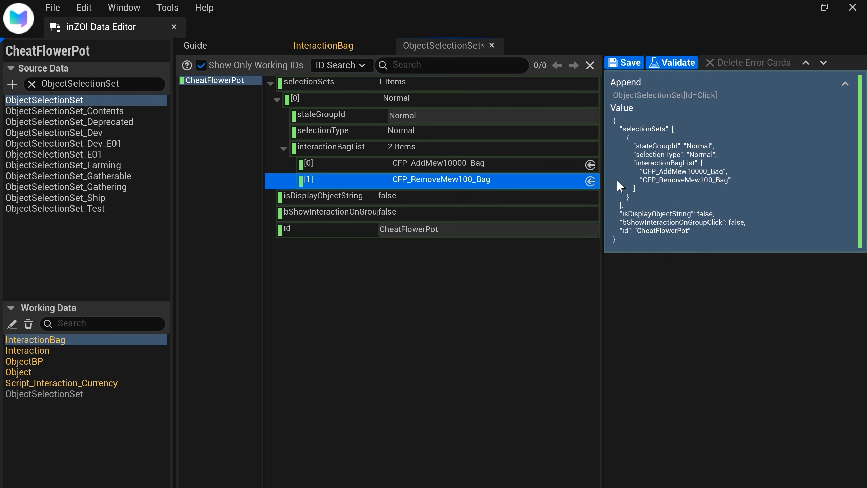
left_click(590, 181)
left_click(447, 46)
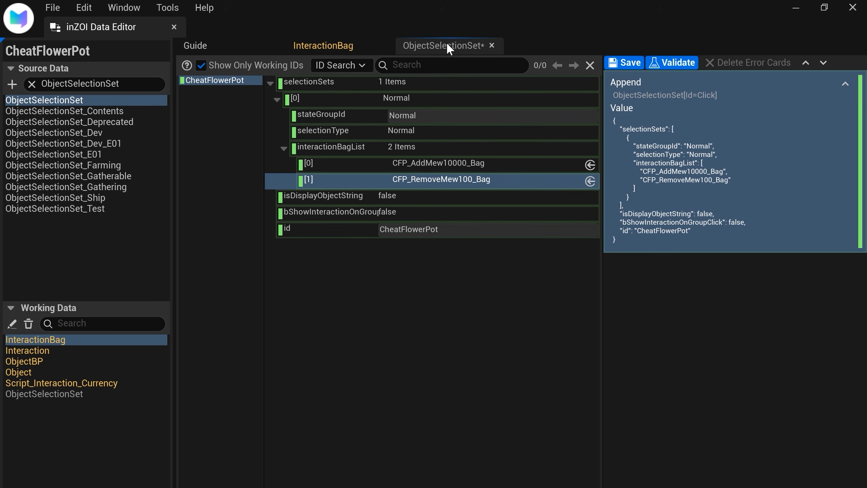
left_click(637, 62)
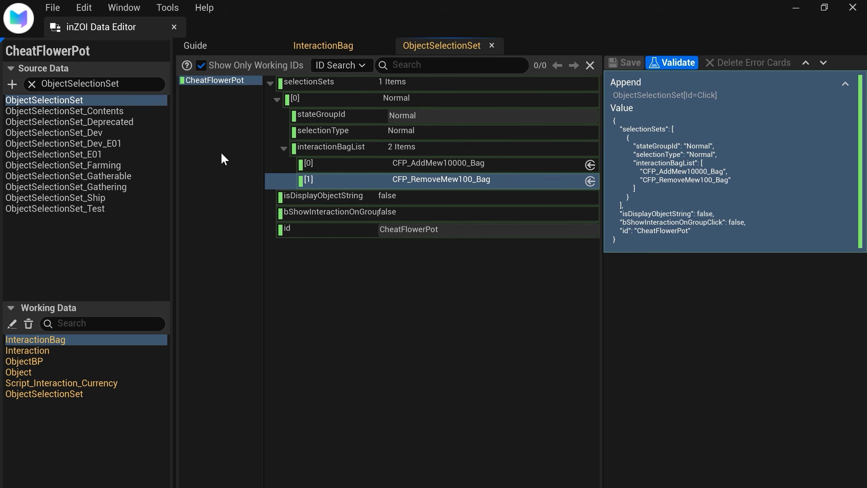
Step: Filter the source data by ObjectTem and open the ObjectTemplate table
left_click(81, 84)
type("ObjectTem")
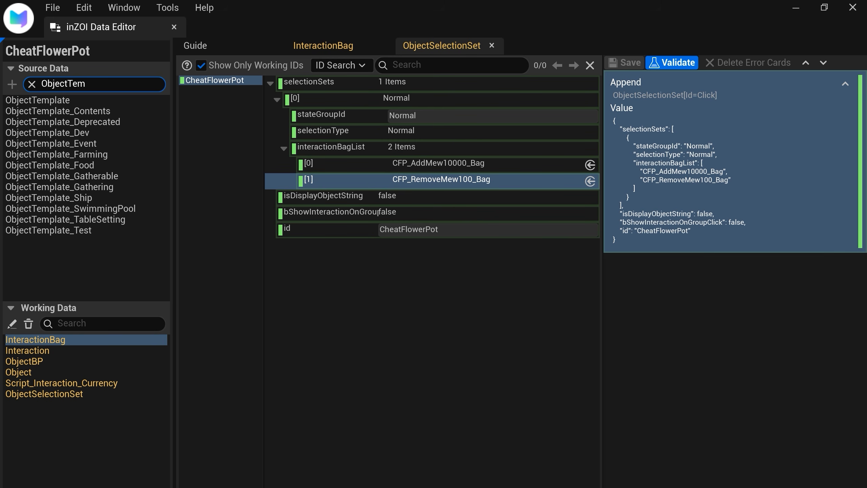
double_click(114, 103)
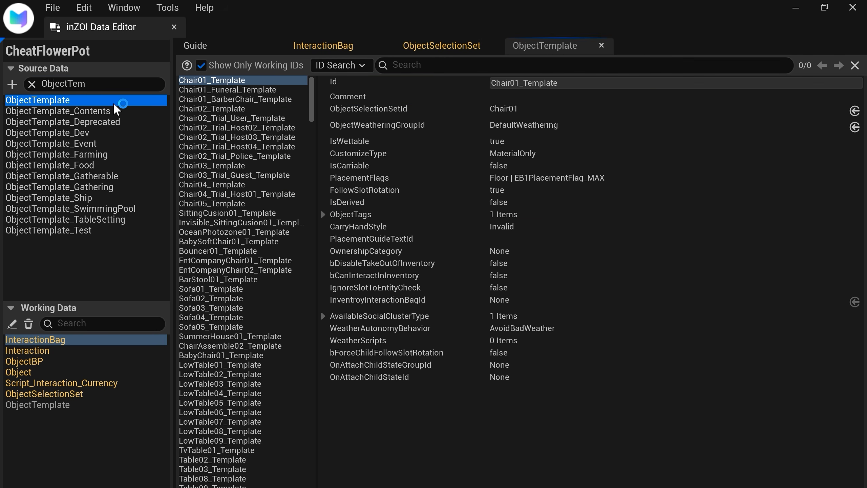
Step: Search the ObjectTemplate table for "pot02"
scroll(240, 152, "down", 1)
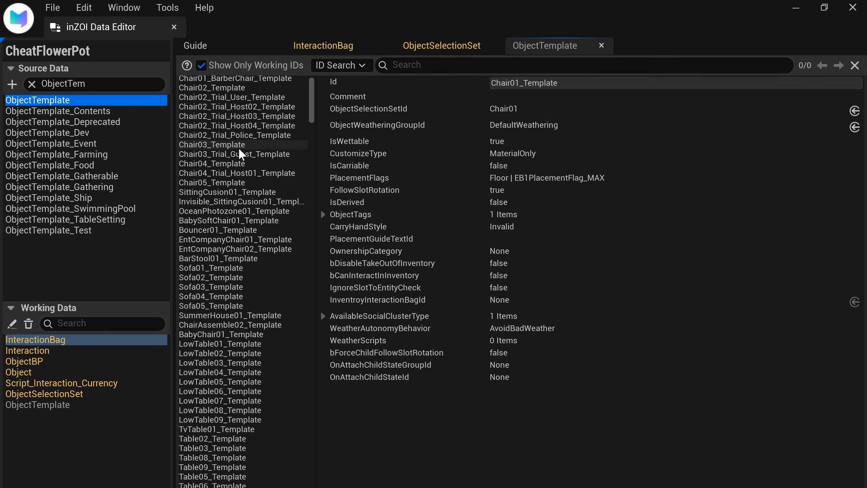
scroll(239, 150, "down", 10)
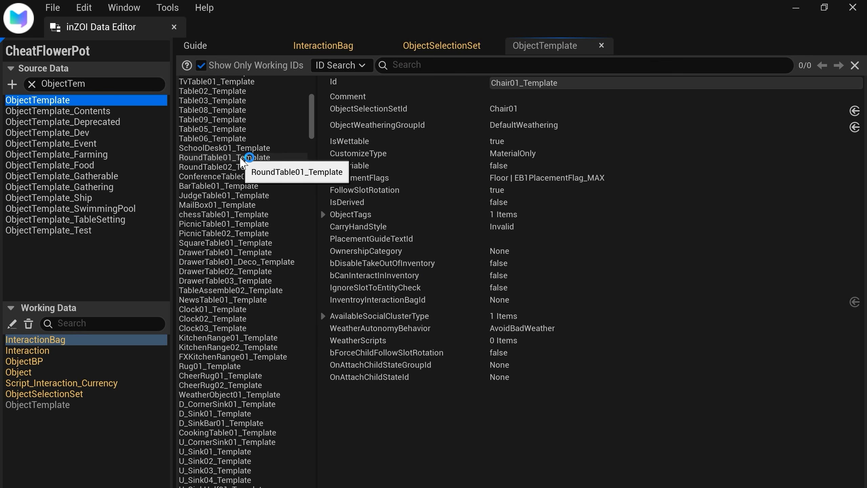
scroll(243, 163, "down", 5)
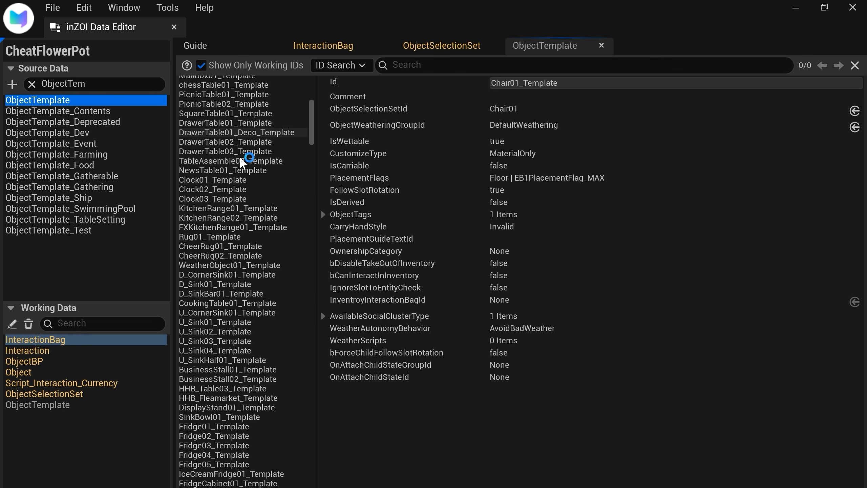
scroll(243, 162, "down", 3)
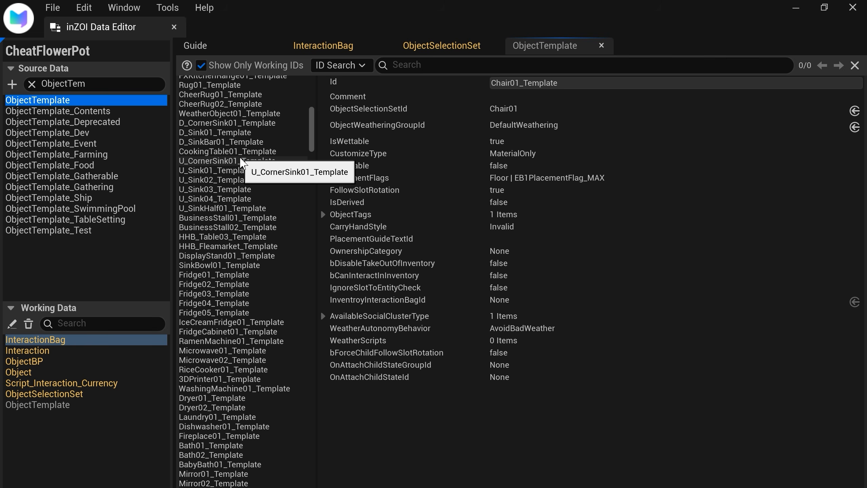
left_click(422, 66)
type("po")
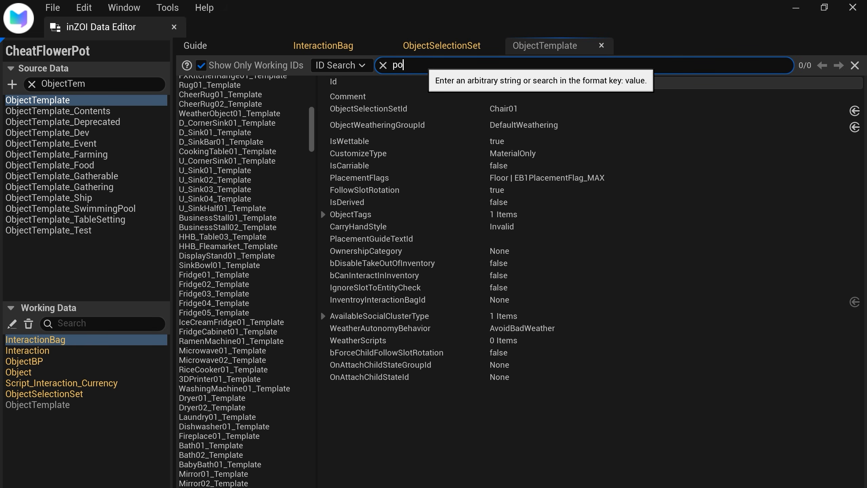
type("t2")
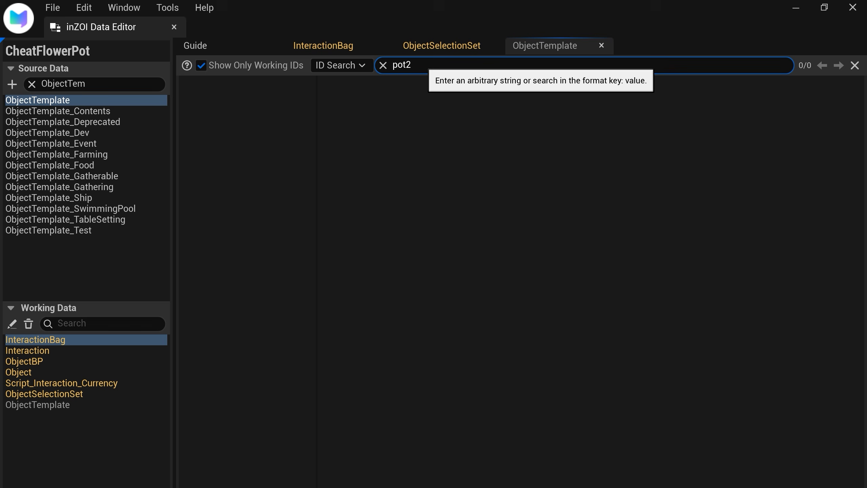
key("BackSpace")
type("02")
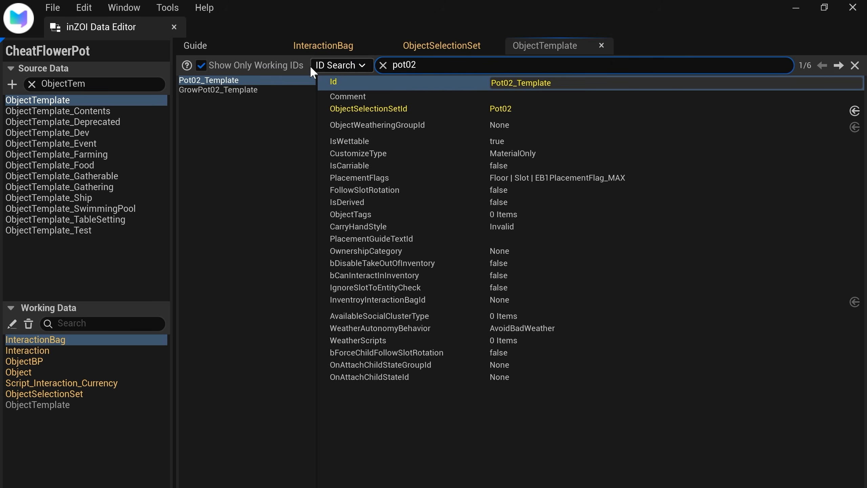
Step: Append a new ObjectTemplate item based on Pot02_Template and give it the Id "CheatFlowerPot_Template"
right_click(285, 82)
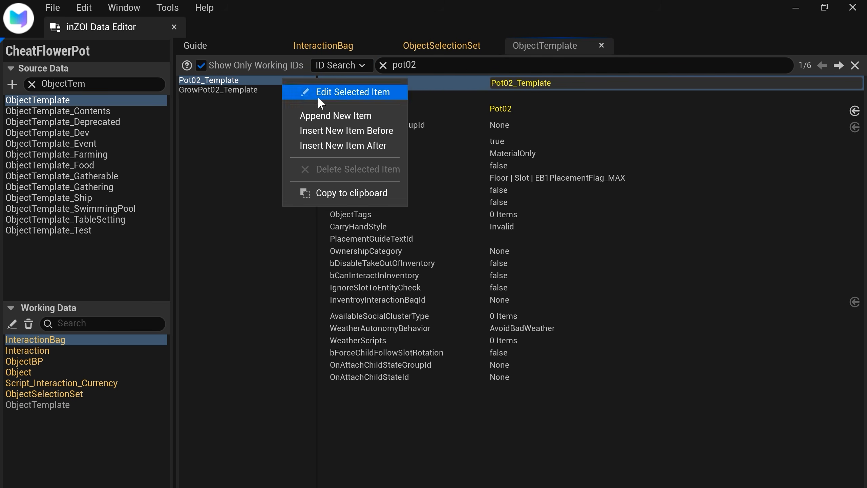
left_click(386, 117)
scroll(551, 478, "down", 5)
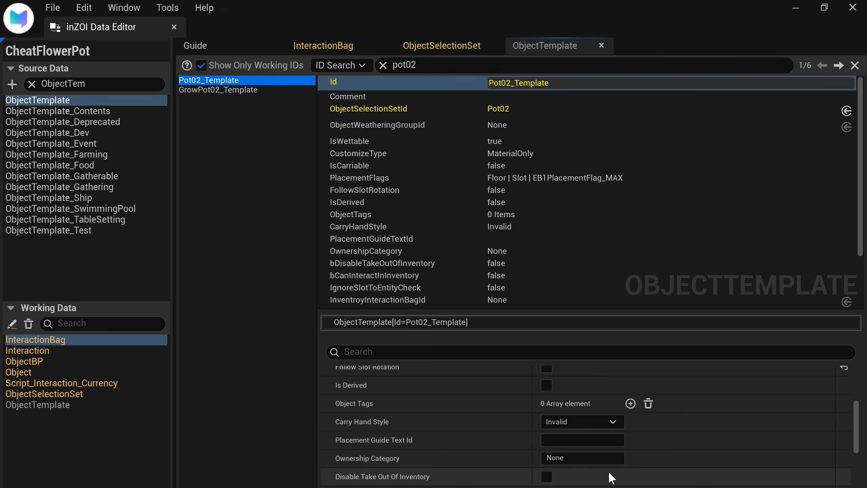
left_click(610, 474)
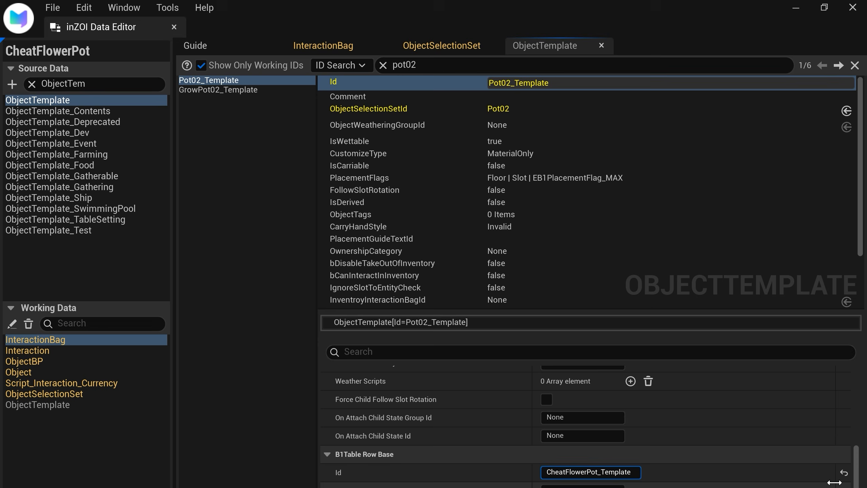
left_click(801, 459)
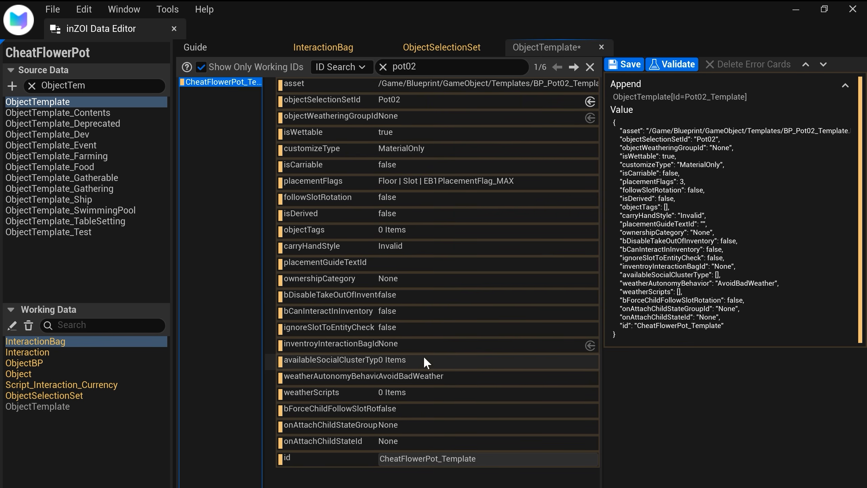
Step: Set CheatFlowerPot_Template's objectSelectionSetId to "CheatFlowerPot" and save the ObjectTemplate patch
left_click(444, 102)
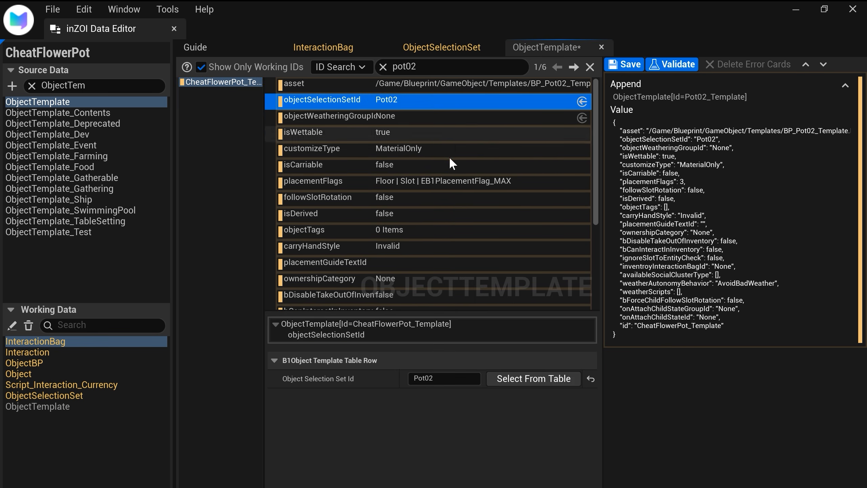
left_click(449, 379)
type("Chea")
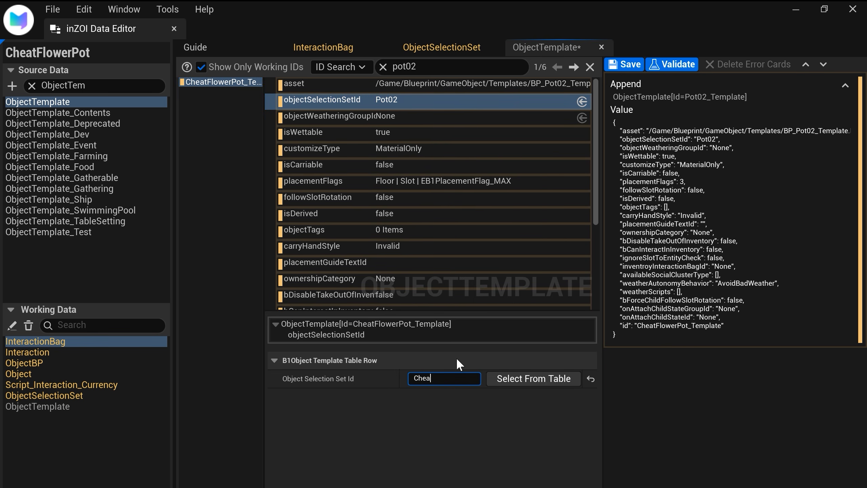
type("tFlowerPot")
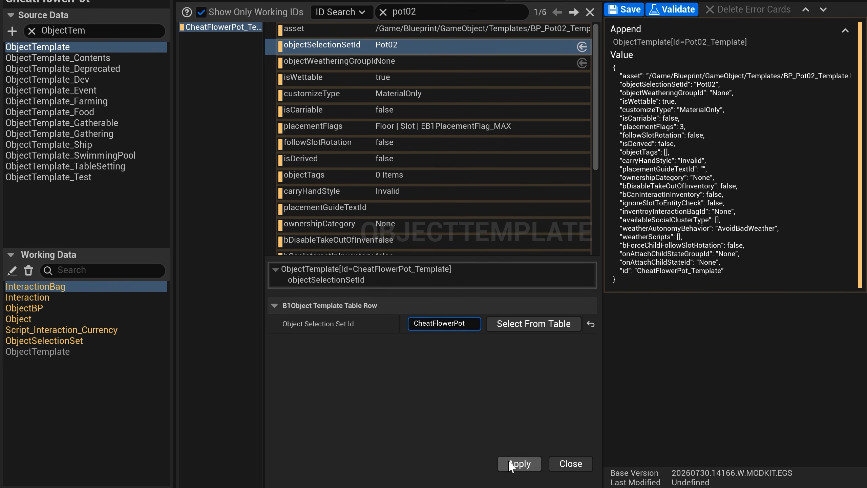
left_click(517, 459)
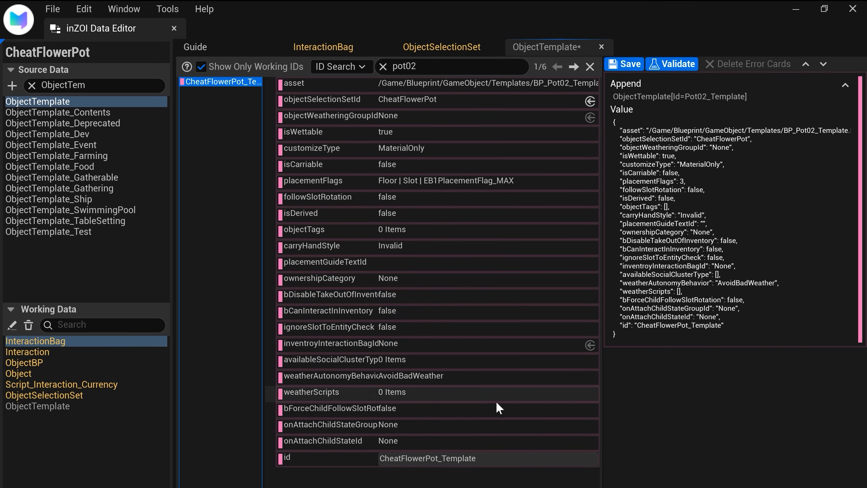
left_click(620, 61)
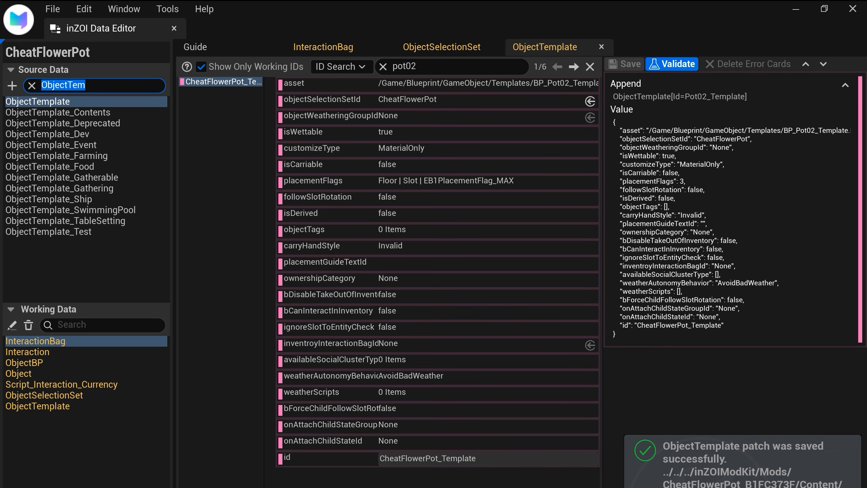
Step: Filter the source data by "Object", open the Object table and review the fields of the Pot02_v07_e5e9cc entry
type("Obje")
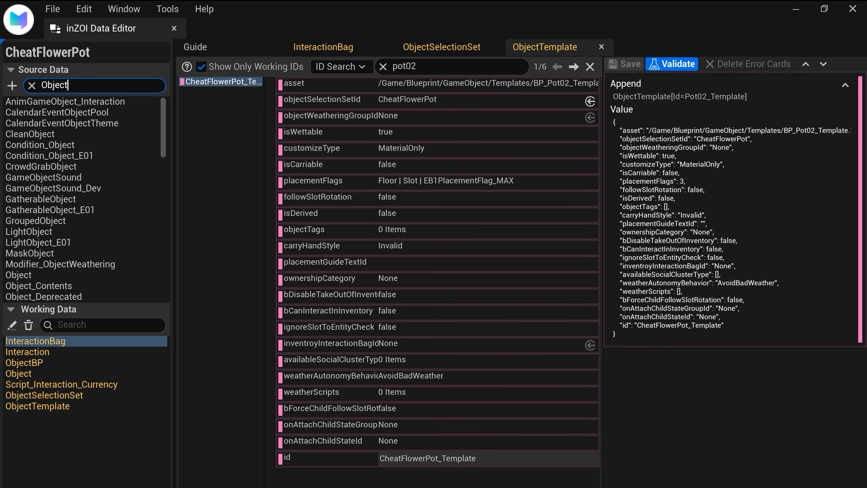
left_click(58, 272)
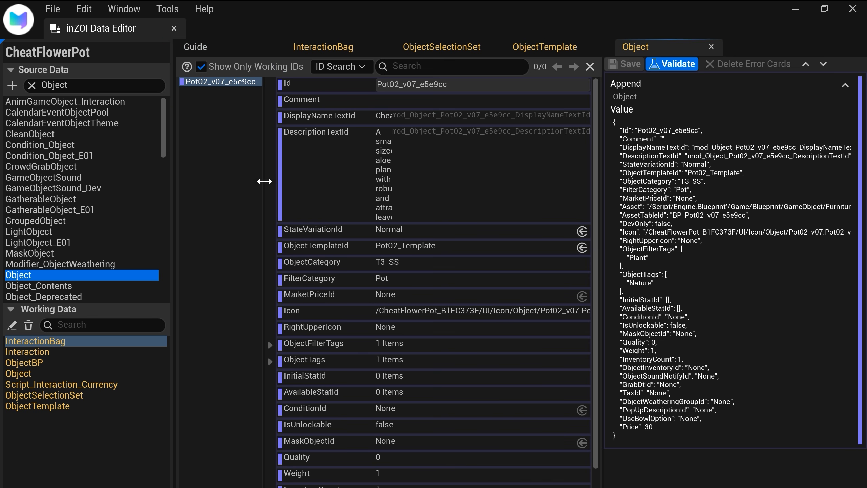
scroll(321, 279, "down", 2)
scroll(321, 278, "up", 2)
scroll(432, 89, "down", 3)
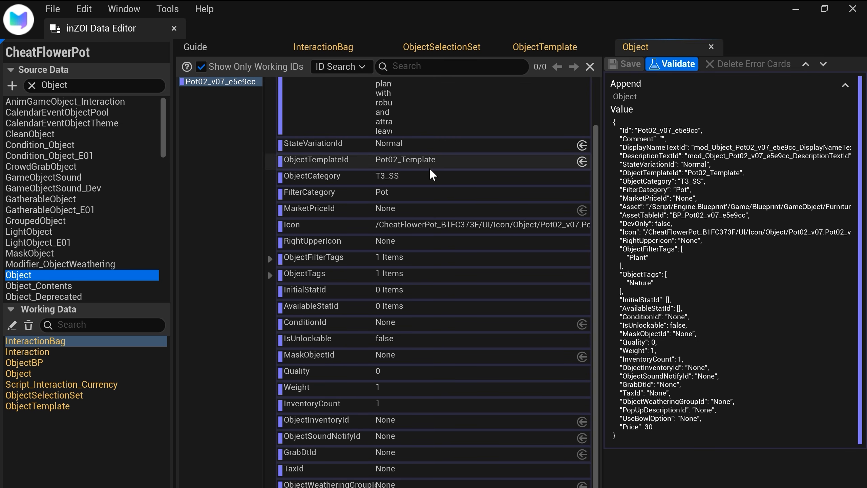
scroll(428, 166, "up", 3)
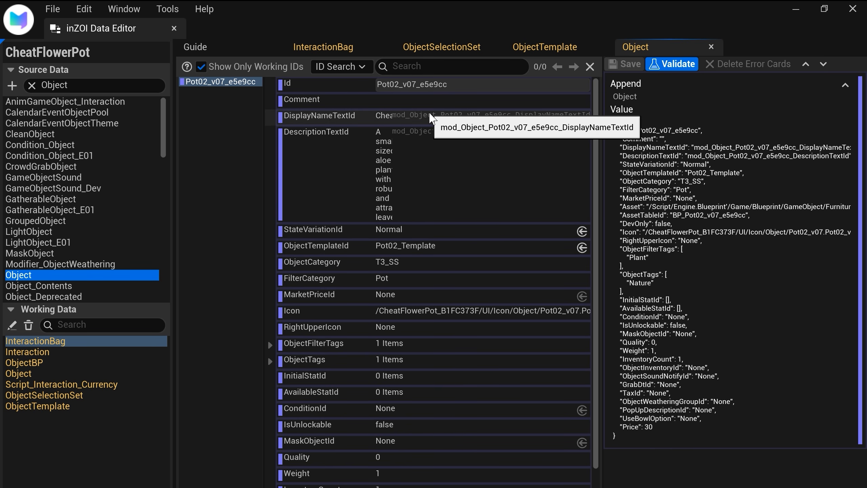
Step: Inspect the display name and description texts of the Pot02_v07_e5e9cc object, staying in the Object table
left_click(381, 120)
left_click(385, 154)
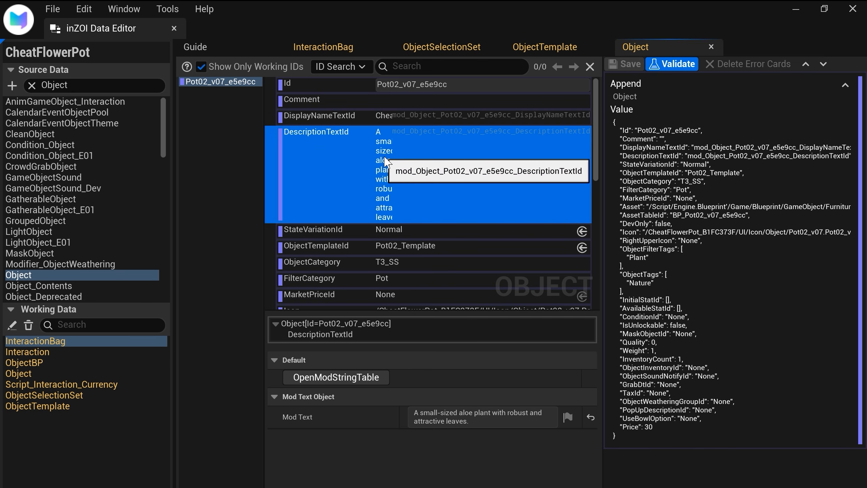
left_click(44, 265)
left_click(43, 274)
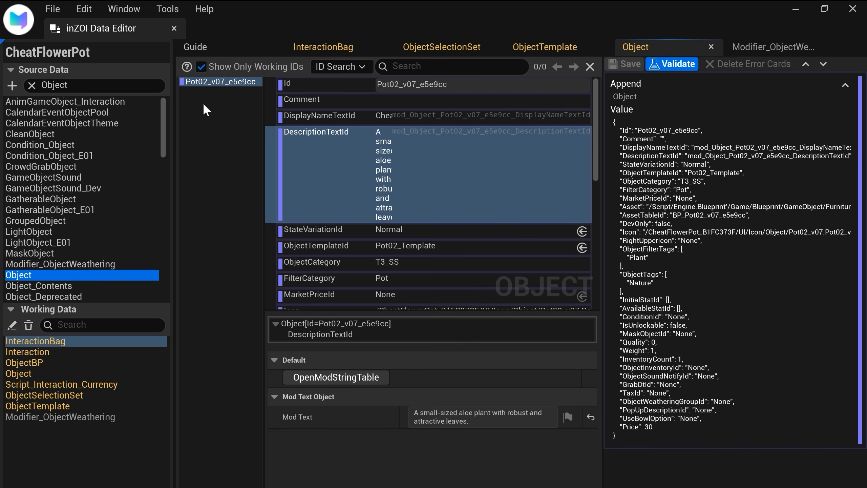
left_click(237, 122)
left_click(249, 82)
Step: Set the ObjectTemplateId of the Pot02_v07_e5e9cc object to "CheatFlowerPot_Template" and apply it
left_click(437, 247)
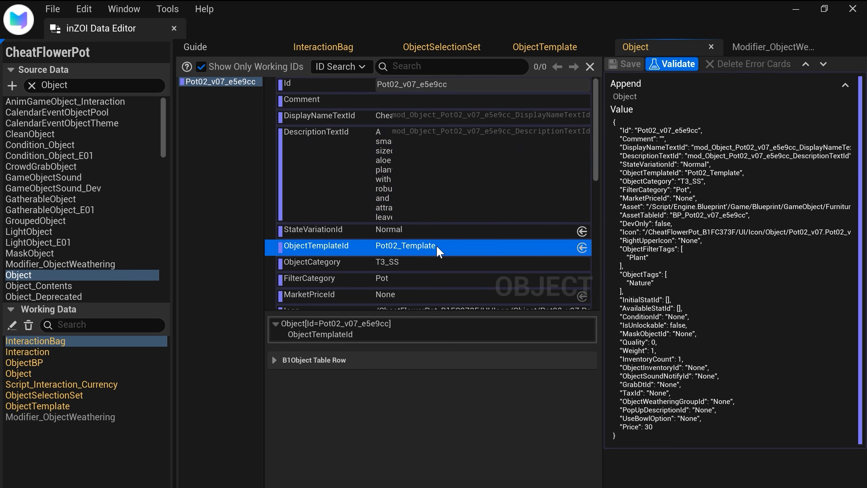
left_click(327, 359)
left_click(440, 378)
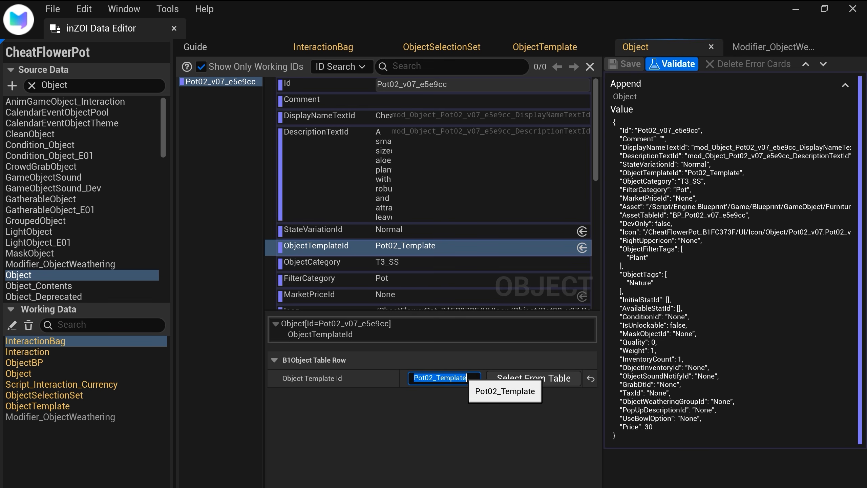
type("CheatFl")
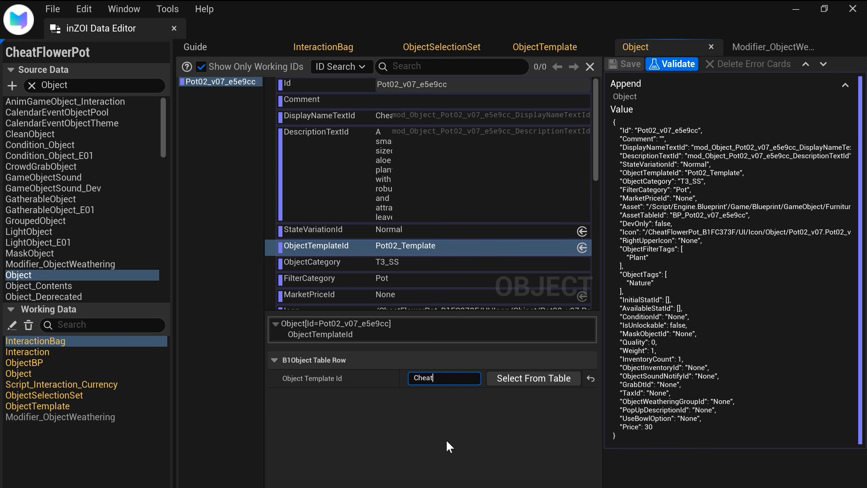
type("owerPot_Template")
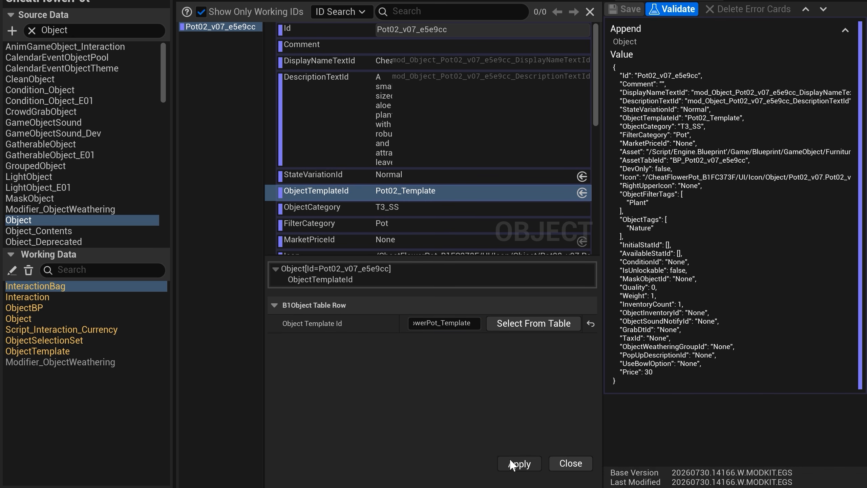
left_click(518, 463)
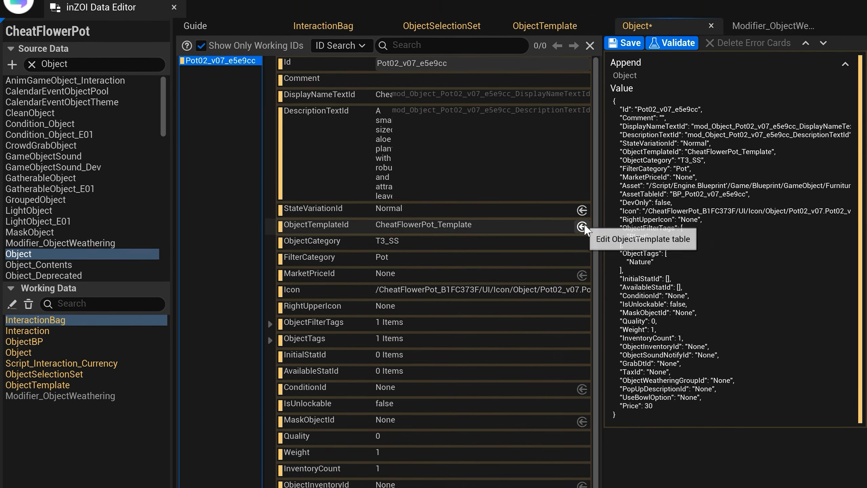
Step: Follow the object's ObjectTemplateId reference to check the template, return to the Object table and save its patch
left_click(582, 226)
left_click(637, 45)
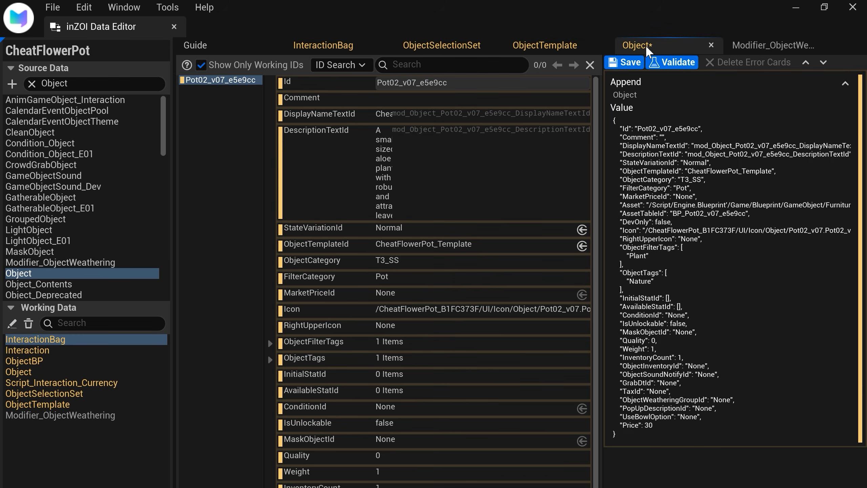
left_click(626, 62)
Step: Expand the object's ObjectFilterTags and ObjectTags to examine their items along with the remaining fields
scroll(491, 218, "down", 1)
left_click(269, 339)
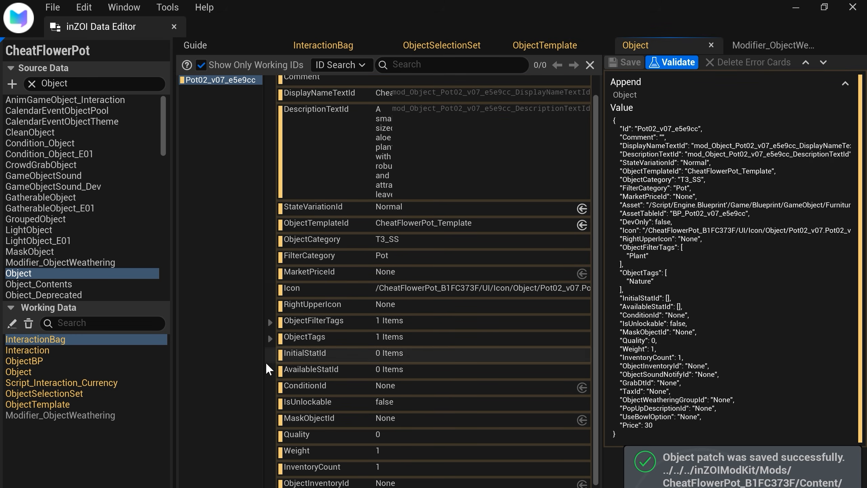
left_click(269, 322)
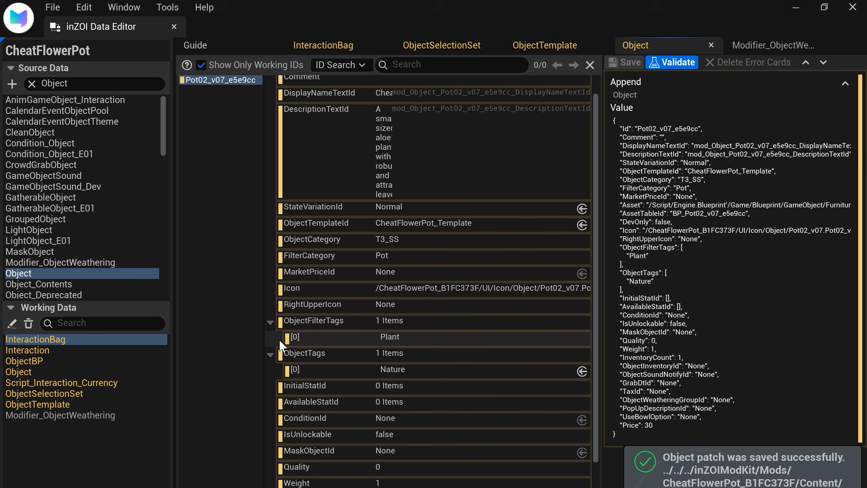
scroll(310, 427, "down", 5)
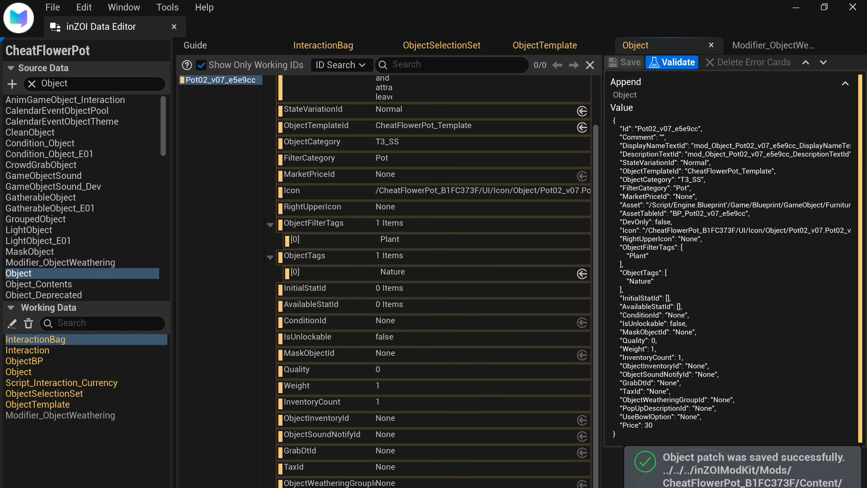
scroll(309, 349, "up", 4)
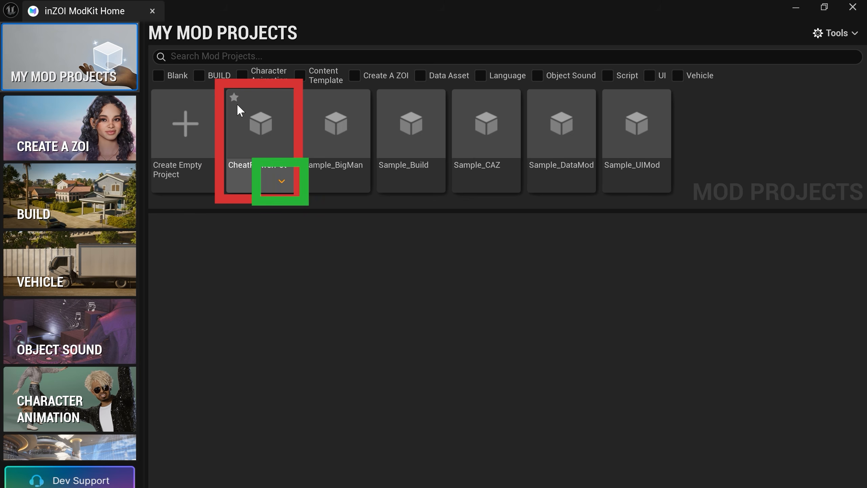
Step: Switch to the ModKit Home and output the CheatFlowerPot project to the current folder inside Mods as the UGC output directory
left_click(283, 180)
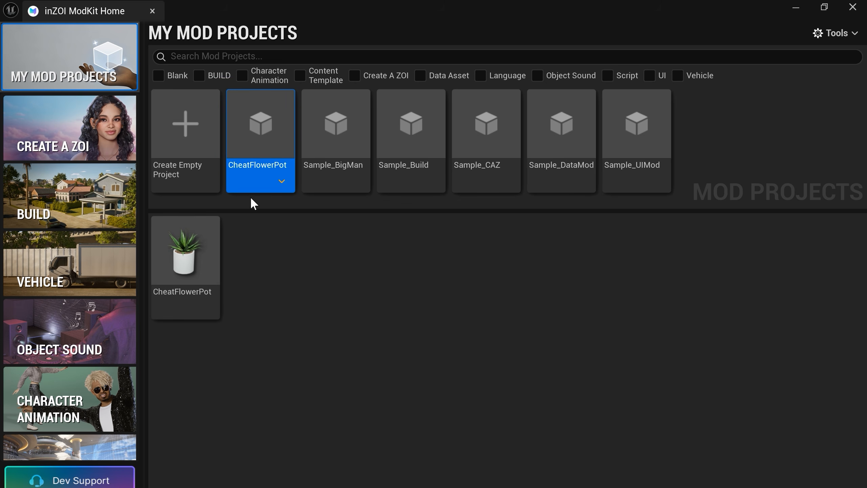
left_click(281, 181)
left_click(375, 227)
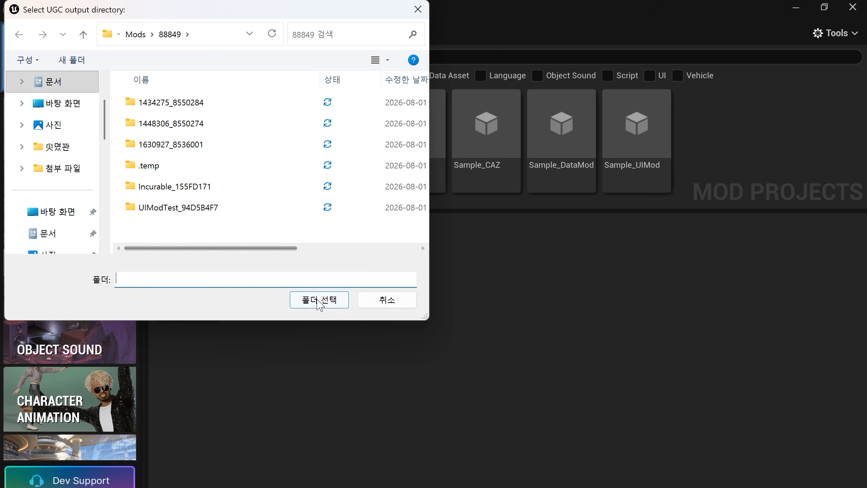
left_click(324, 301)
left_click(540, 308)
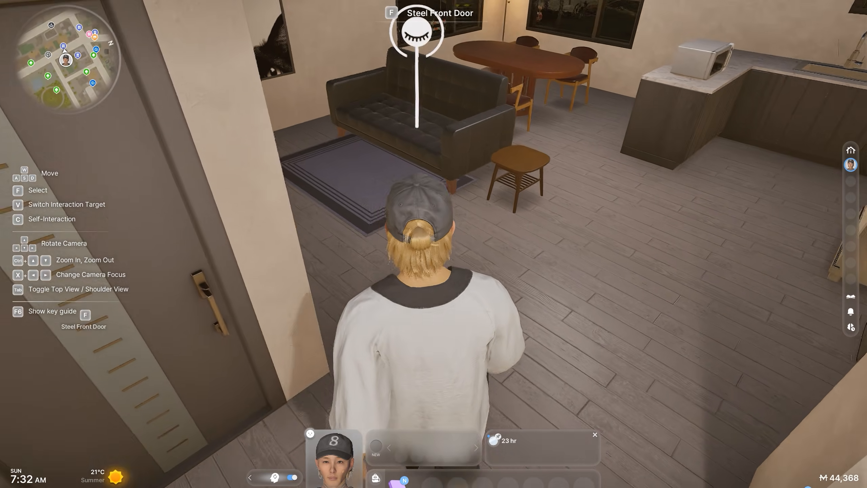
Step: In the inZOI game, walk the Zoi to the CheatFlowerPot beside the fridge and run its Add Mew 10,000 interaction twice
key("w")
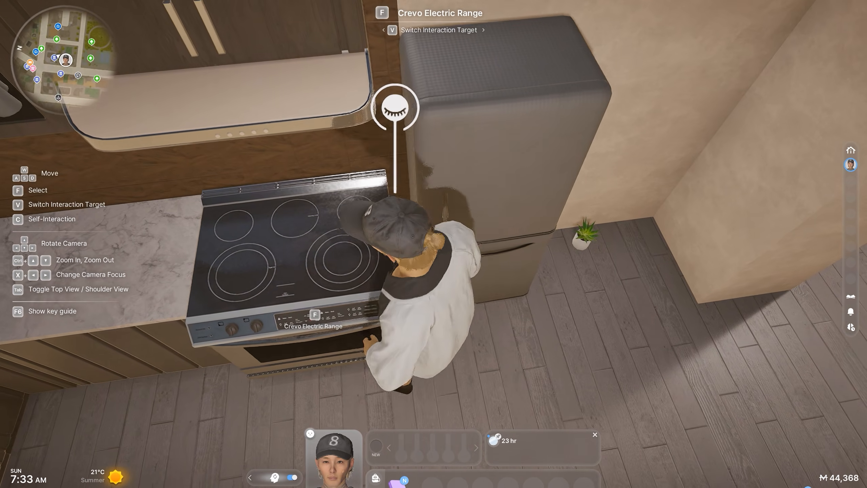
key("s")
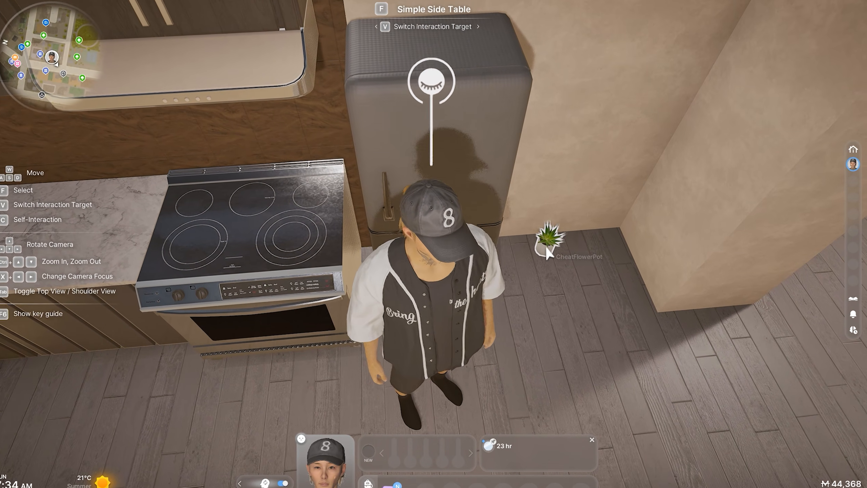
left_click(550, 246)
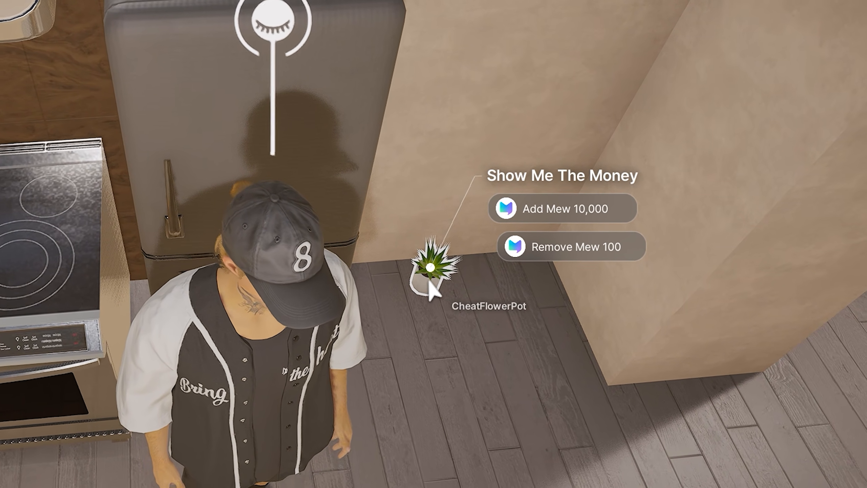
left_click(611, 210)
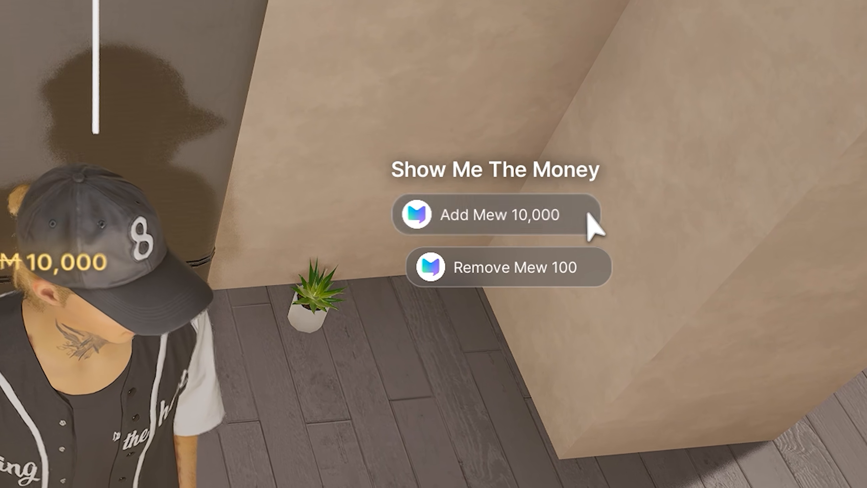
left_click(288, 317)
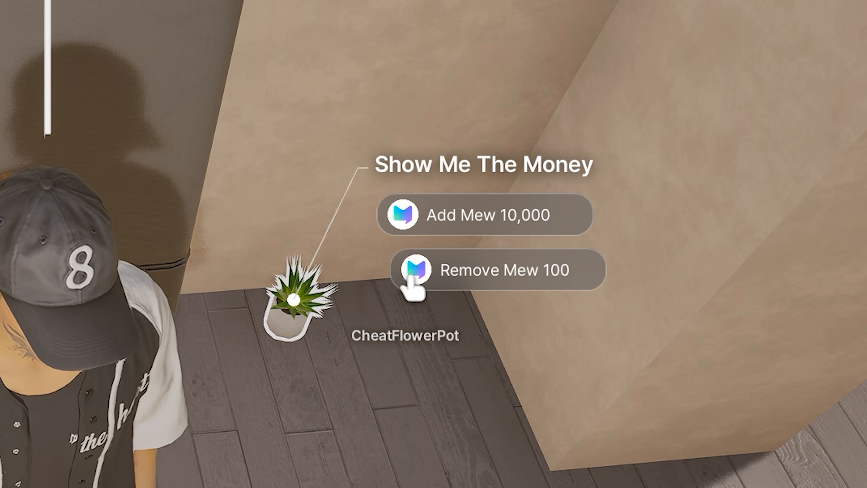
left_click(595, 228)
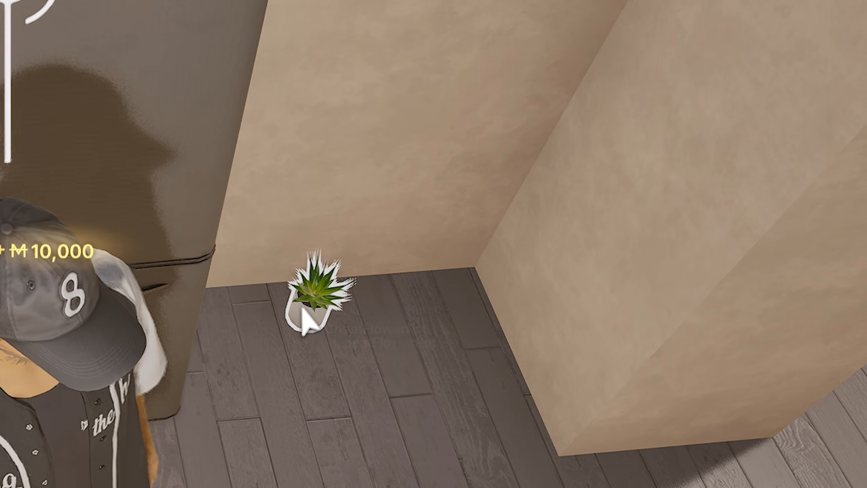
Step: Run the CheatFlowerPot's Remove Mew 100 interaction twice to test the money deduction
left_click(291, 318)
left_click(580, 268)
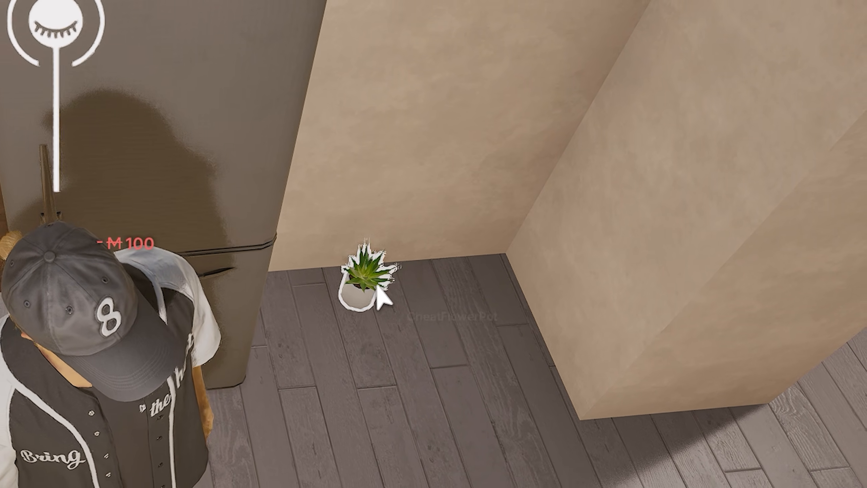
left_click(381, 285)
left_click(632, 250)
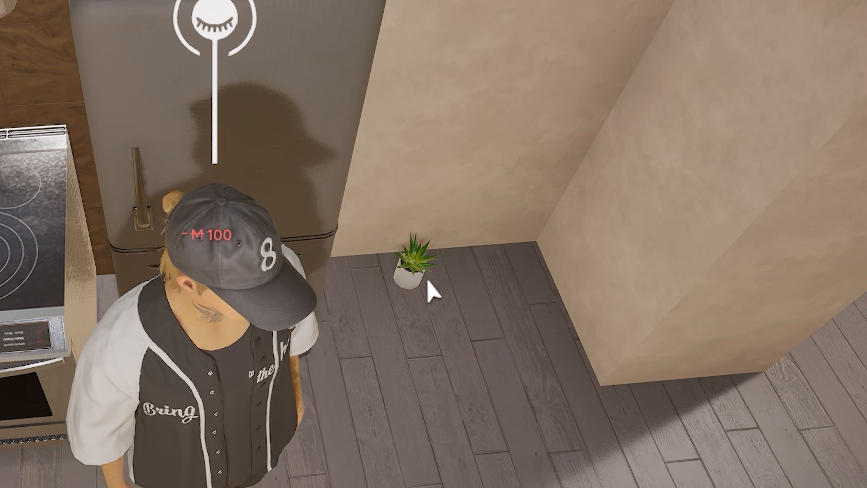
Step: Run the CheatFlowerPot's Add Mew 10,000 interaction once more and select the pot again
left_click(397, 269)
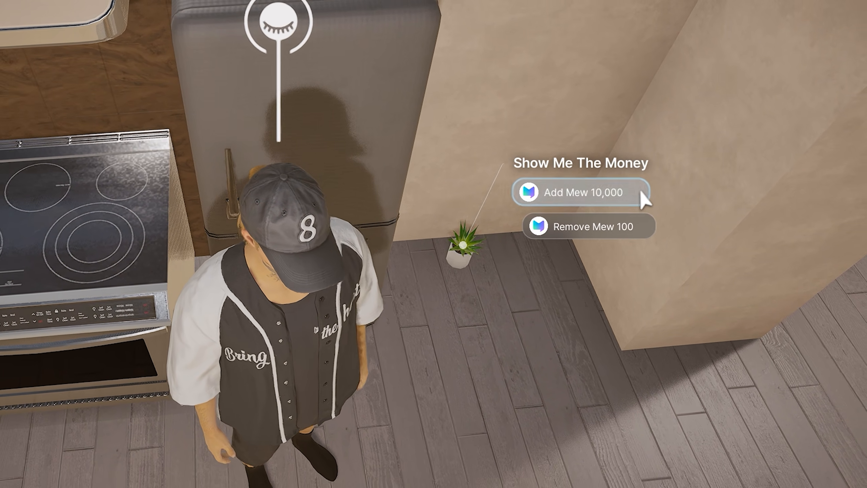
left_click(631, 195)
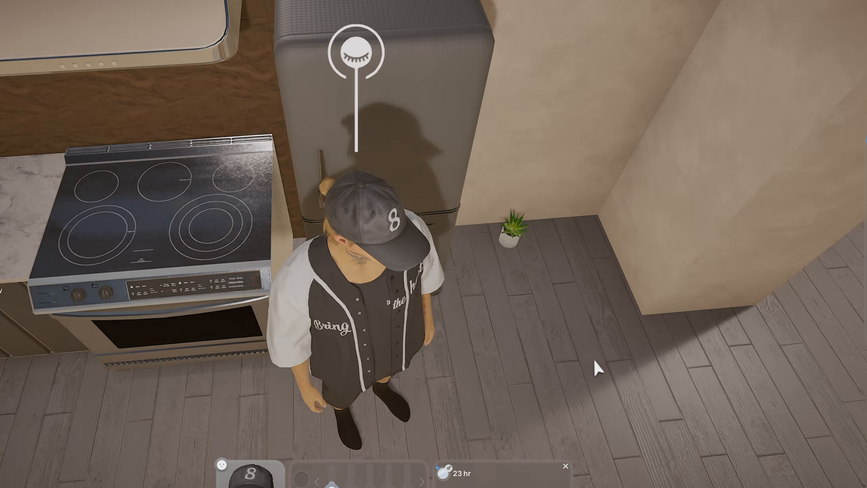
left_click(501, 236)
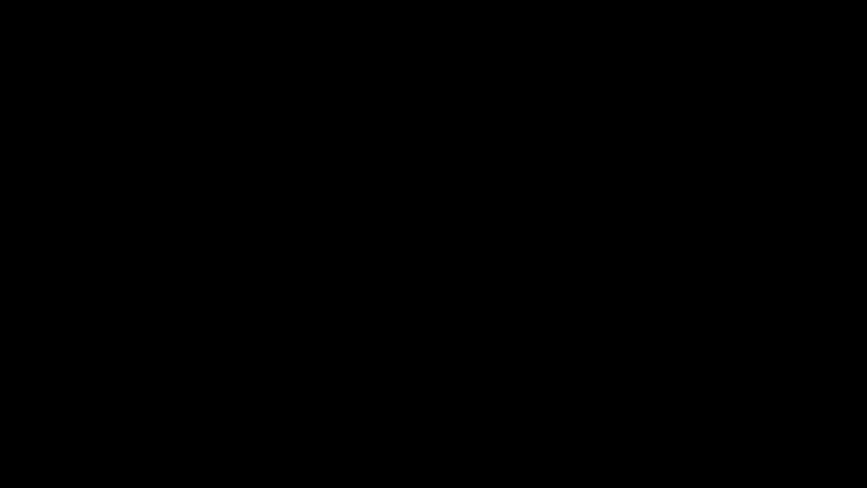